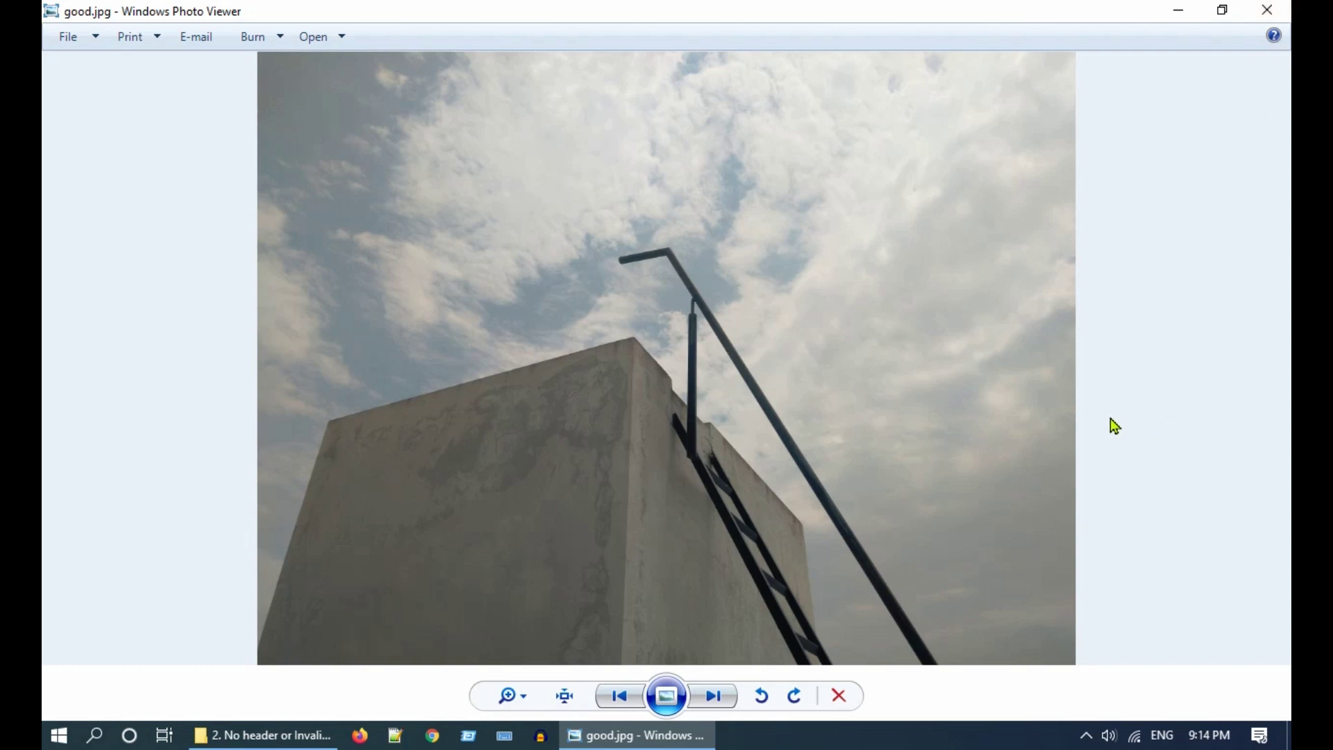
Close the good.jpg preview, search the web in Firefox for "HXD EDITOR" and open the mh-nexus HxD page.
click(1272, 10)
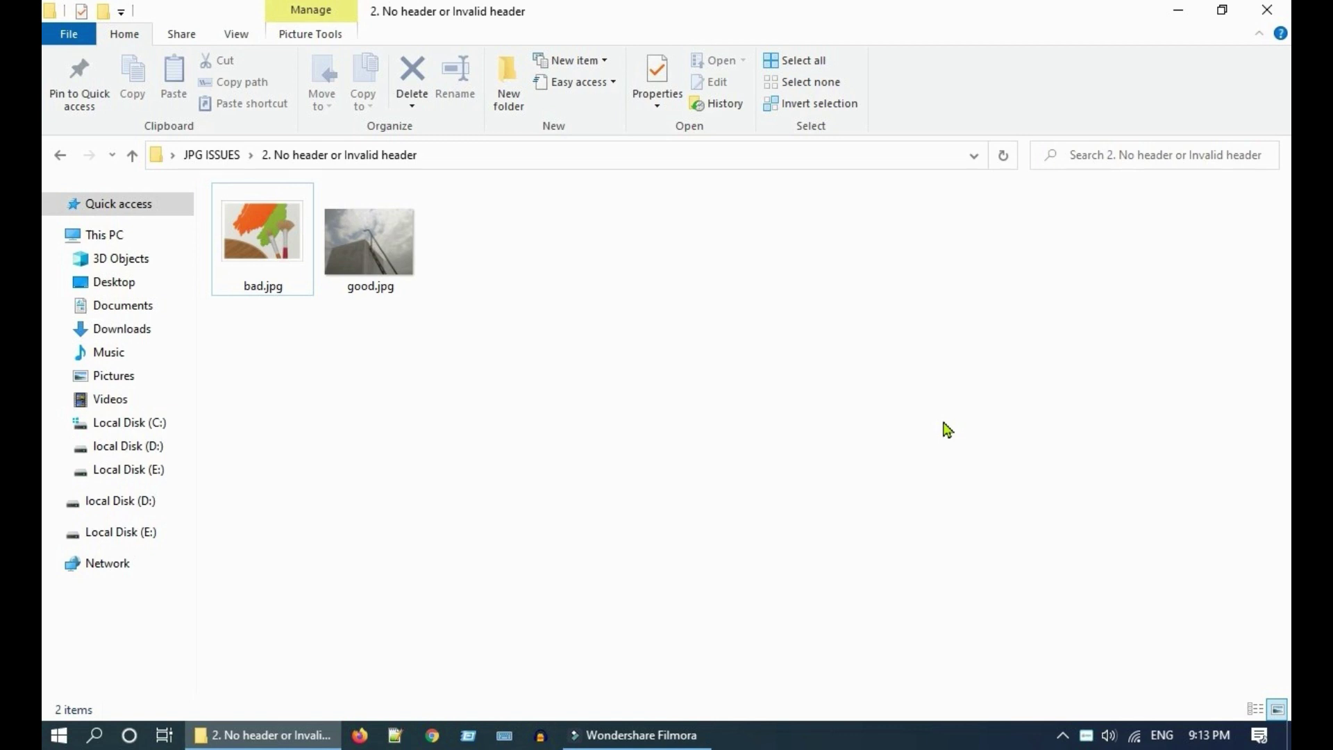
click(359, 736)
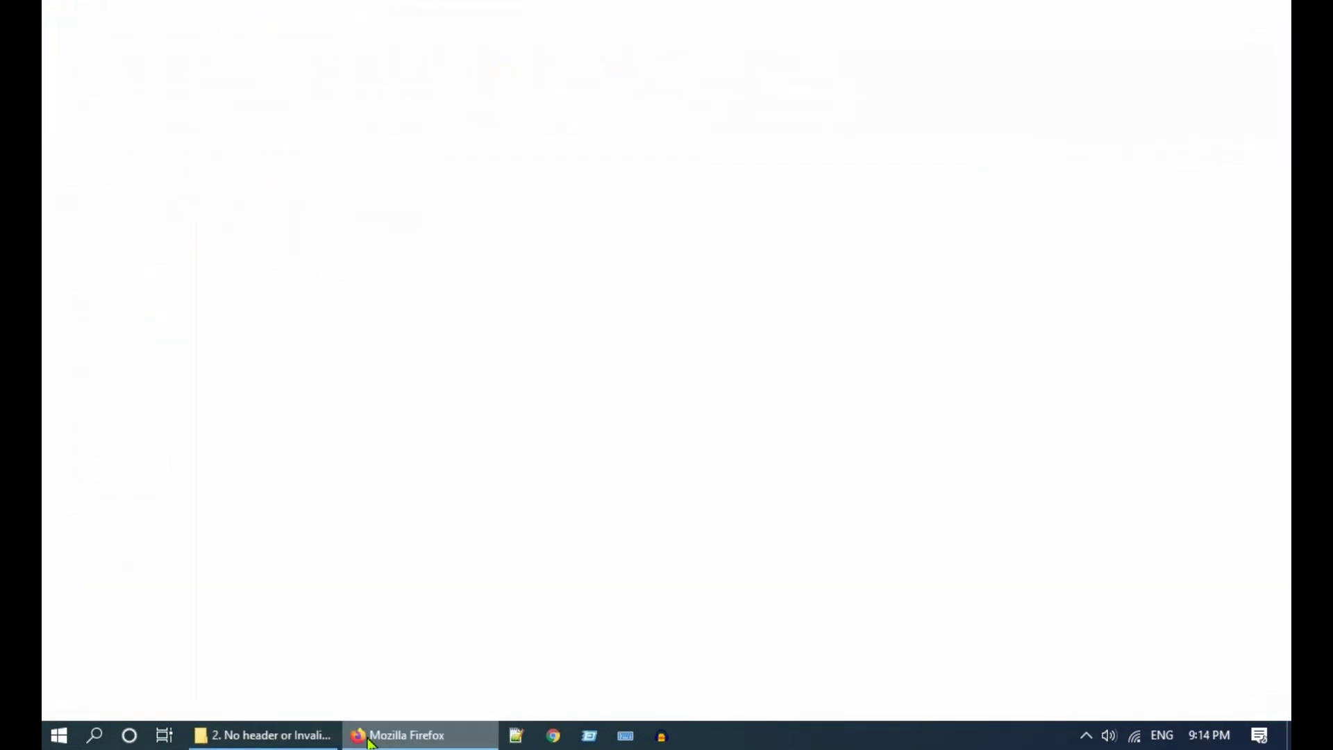
text(HXD)
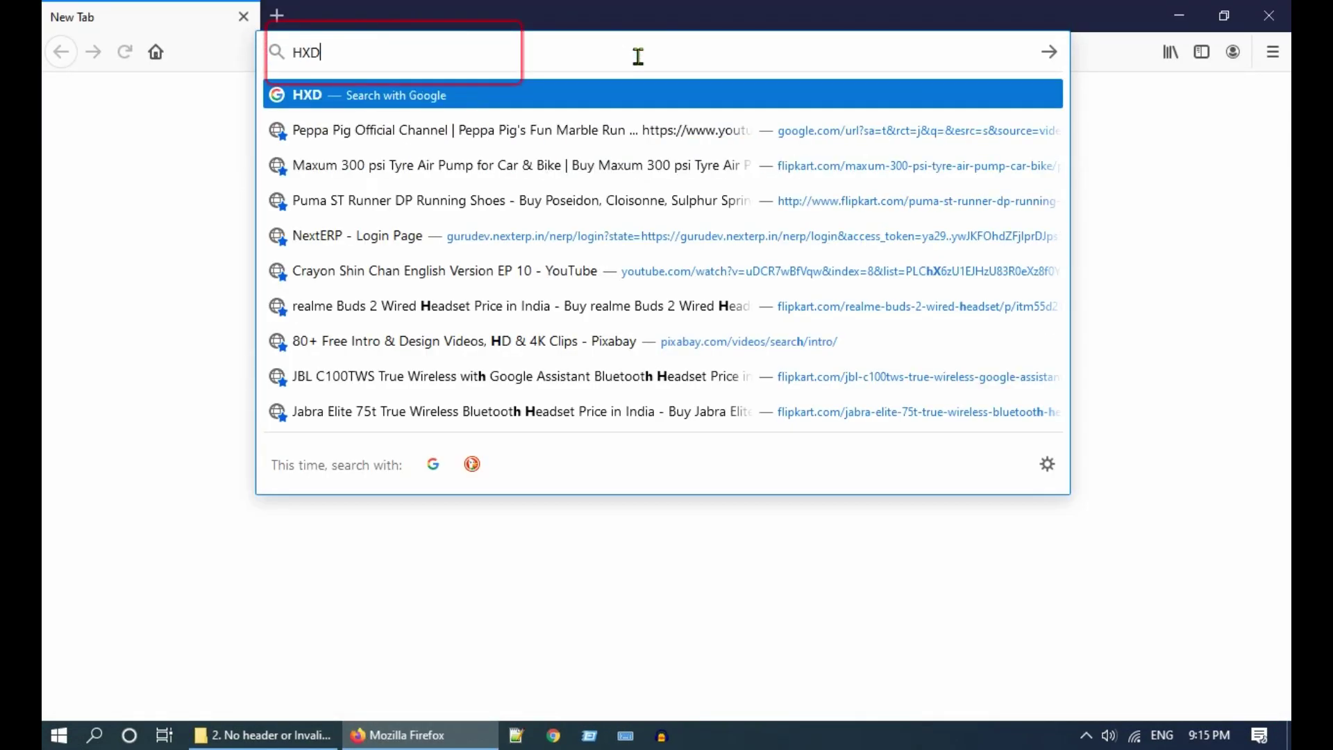
text( EDITOR)
key(Return)
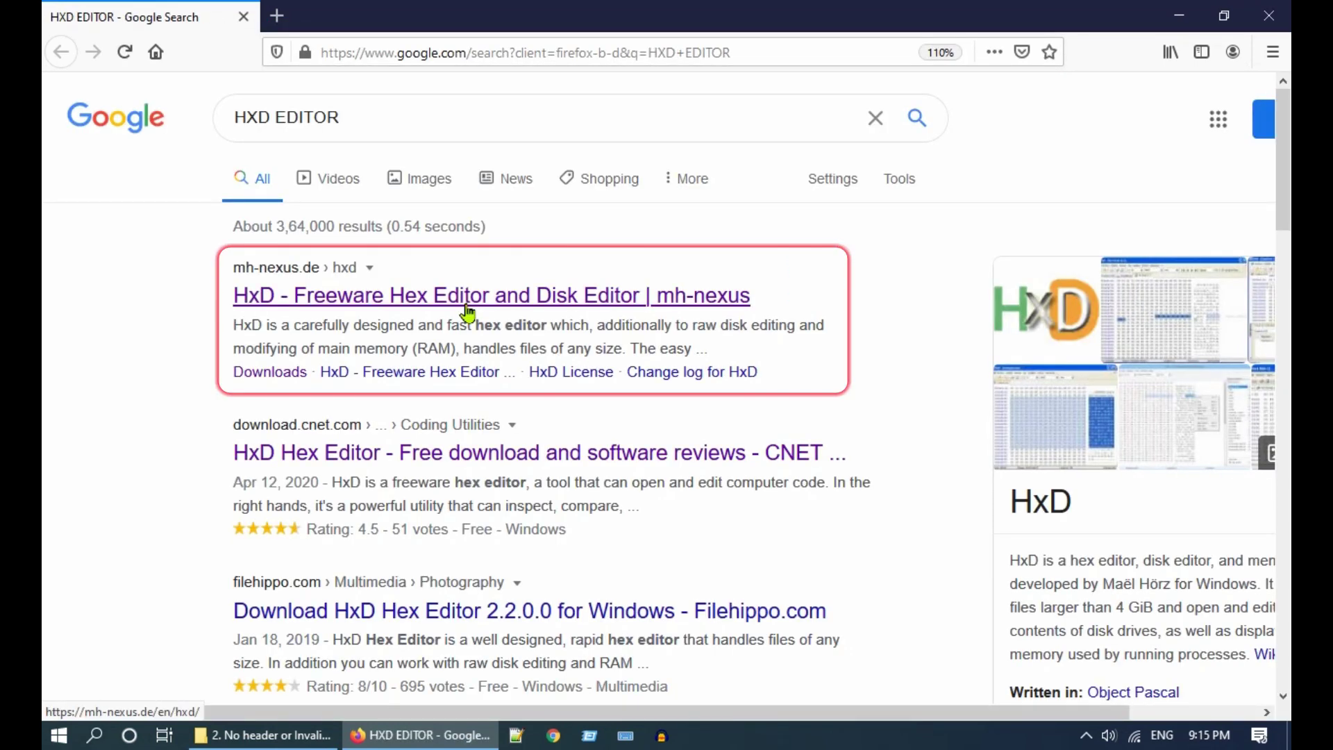
click(468, 313)
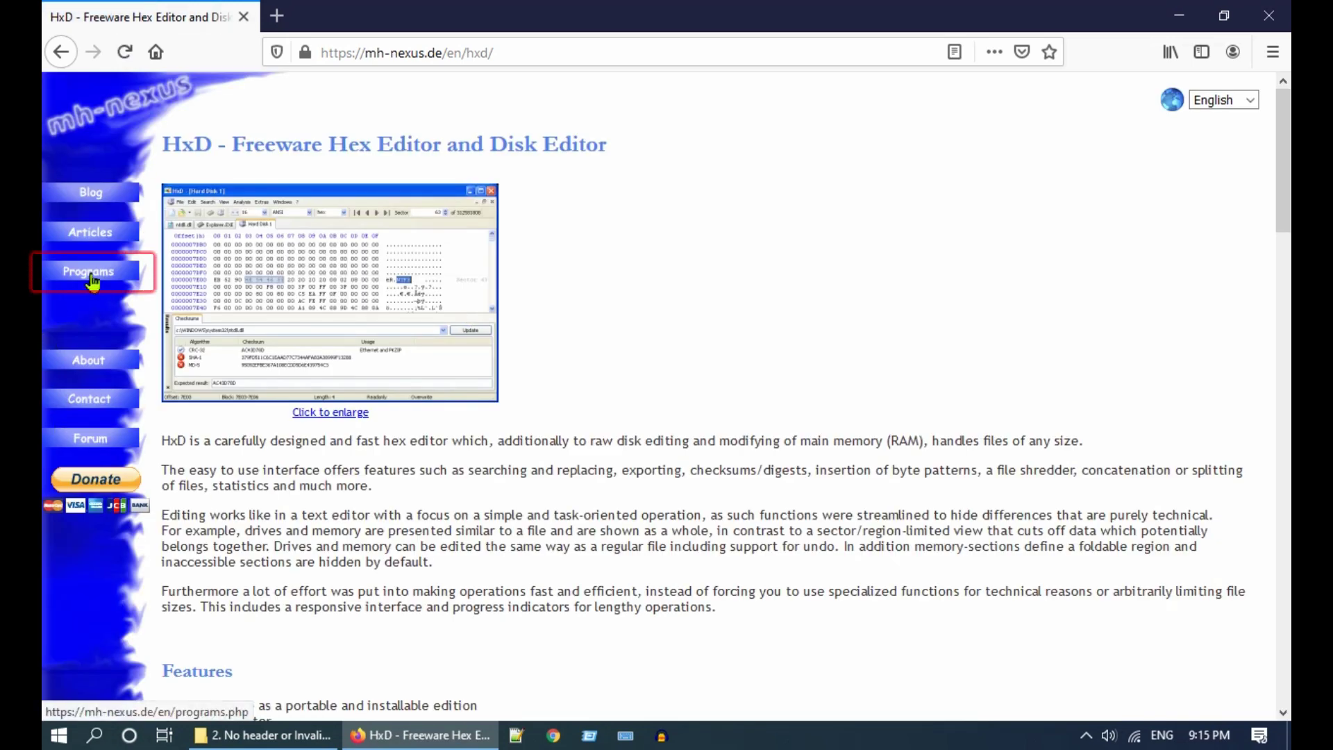
Download the English installable edition of HxD 2.4.0.0 from the mh-nexus programs page, saving HxDSetup.zip.
click(93, 282)
scroll(250, 422, down, 2)
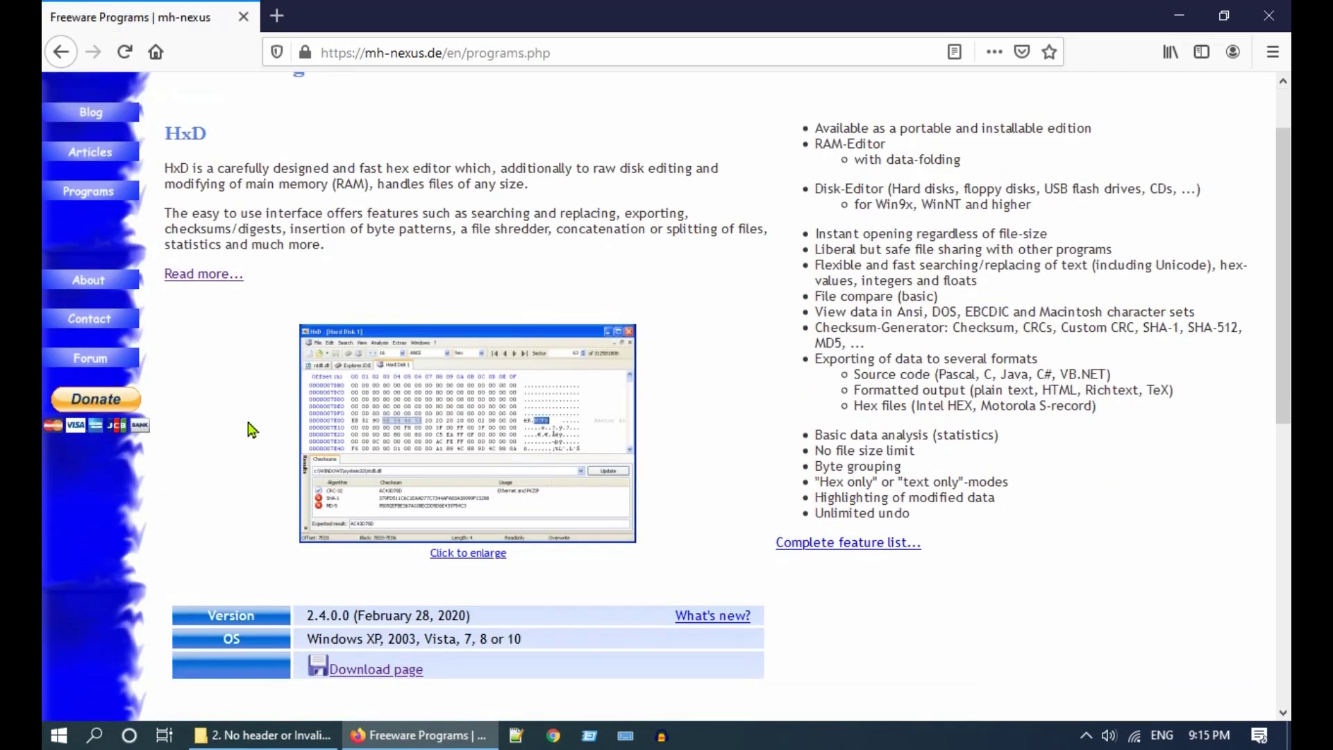
click(420, 655)
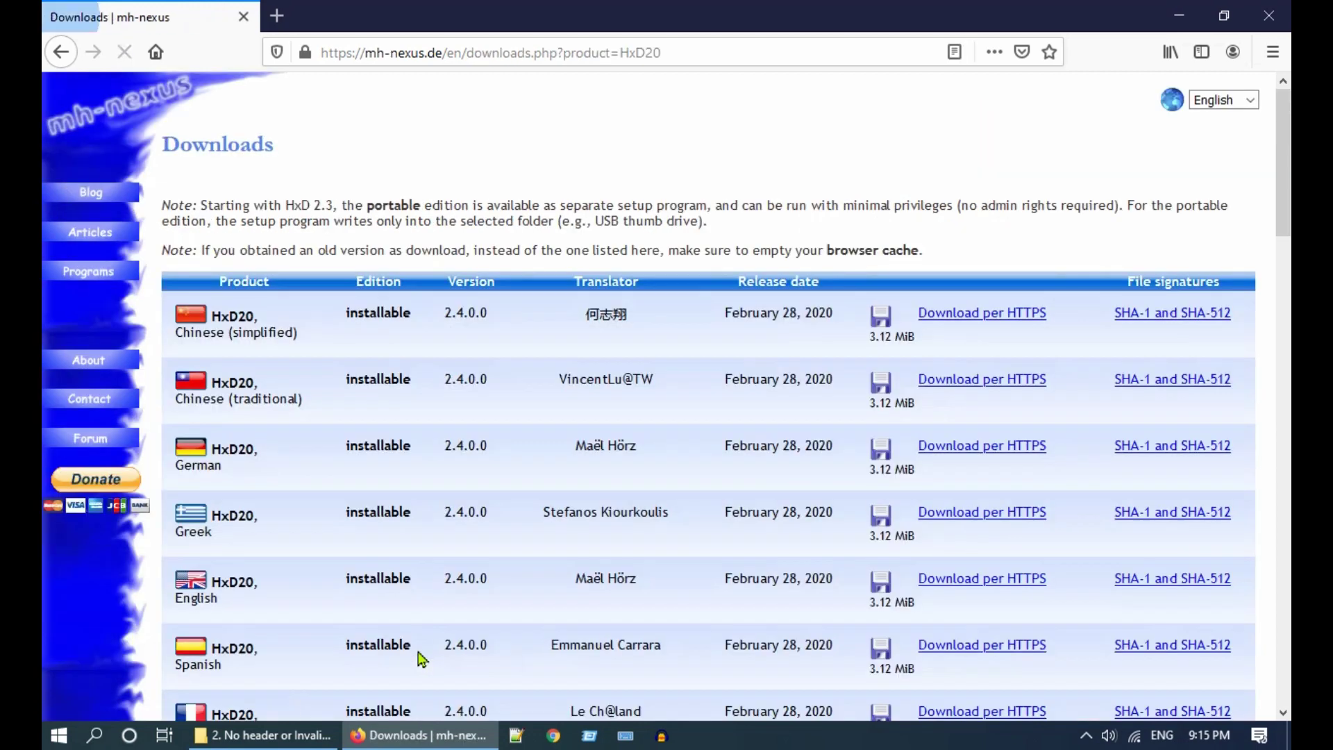
drag(175, 599, 229, 602)
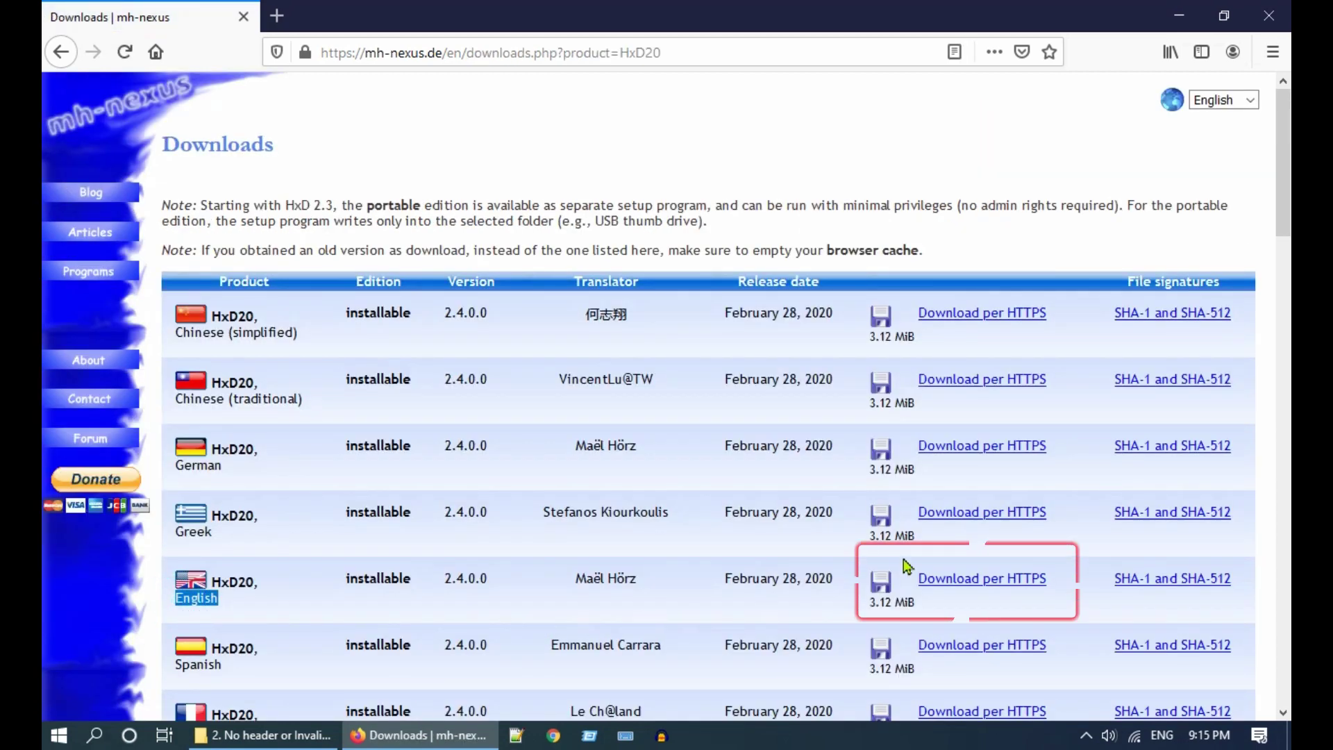
click(1021, 589)
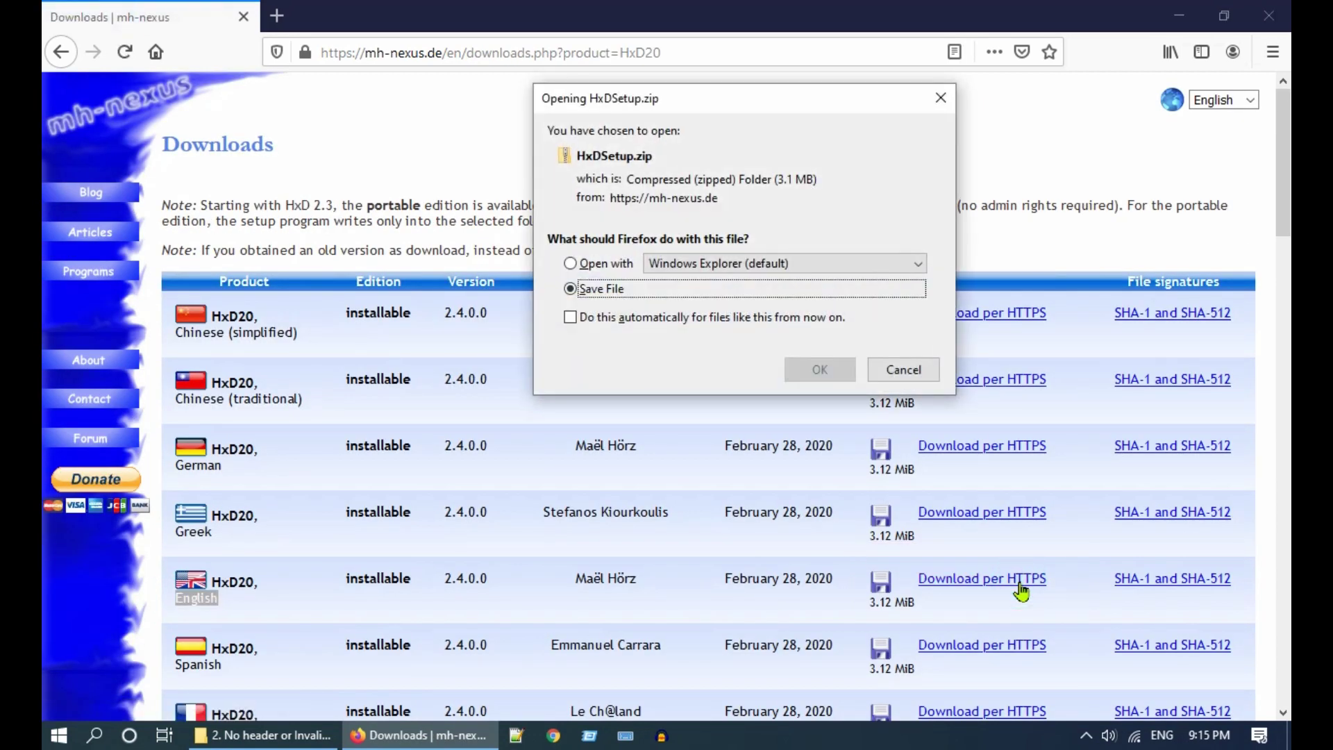
click(810, 370)
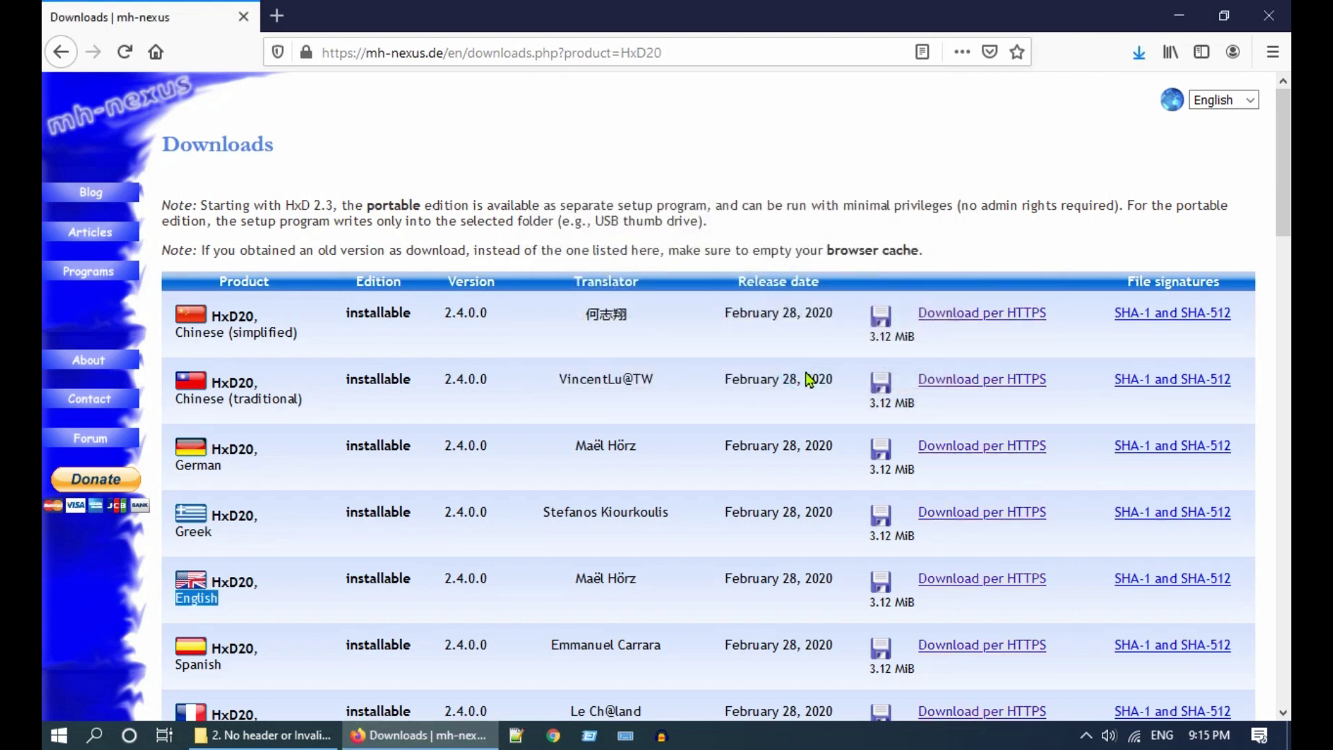
Open the folder containing the downloaded HxDSetup.zip and extract the archive there.
click(1139, 52)
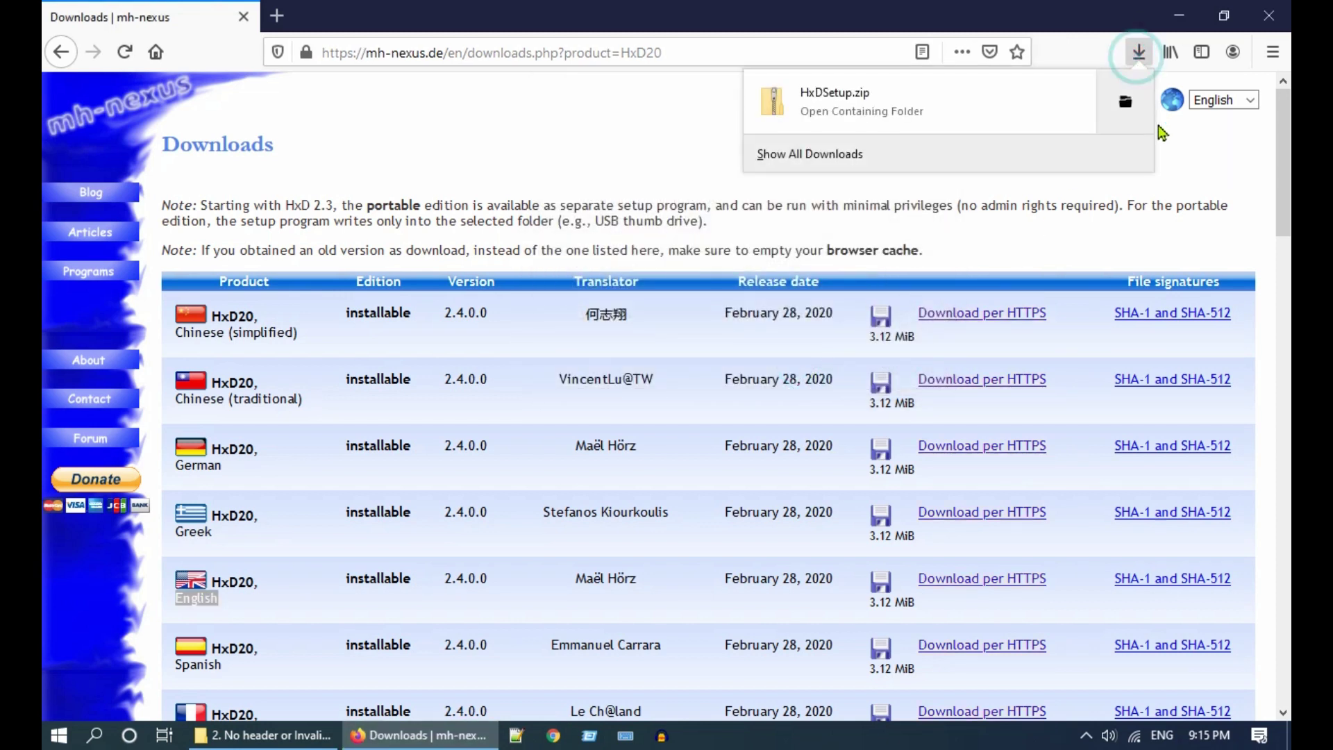
click(1128, 104)
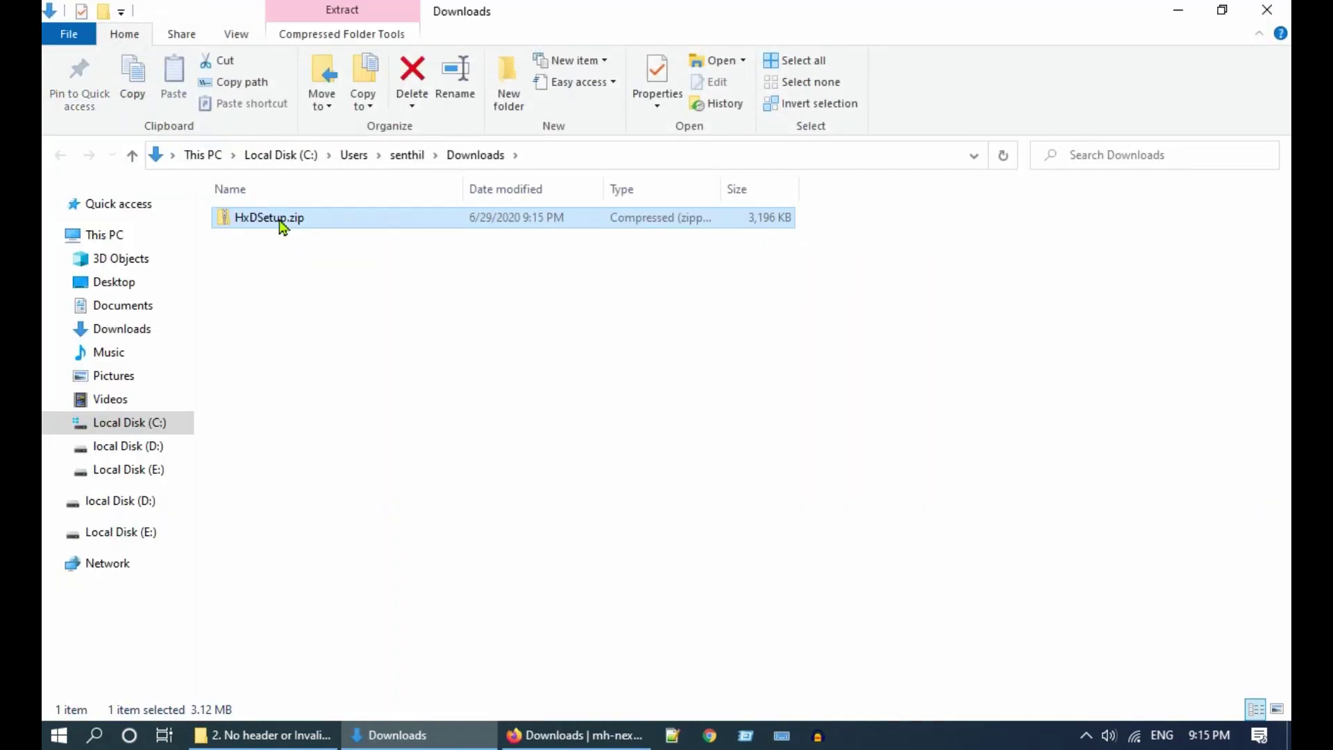
right_click(278, 220)
mouse_move(331, 304)
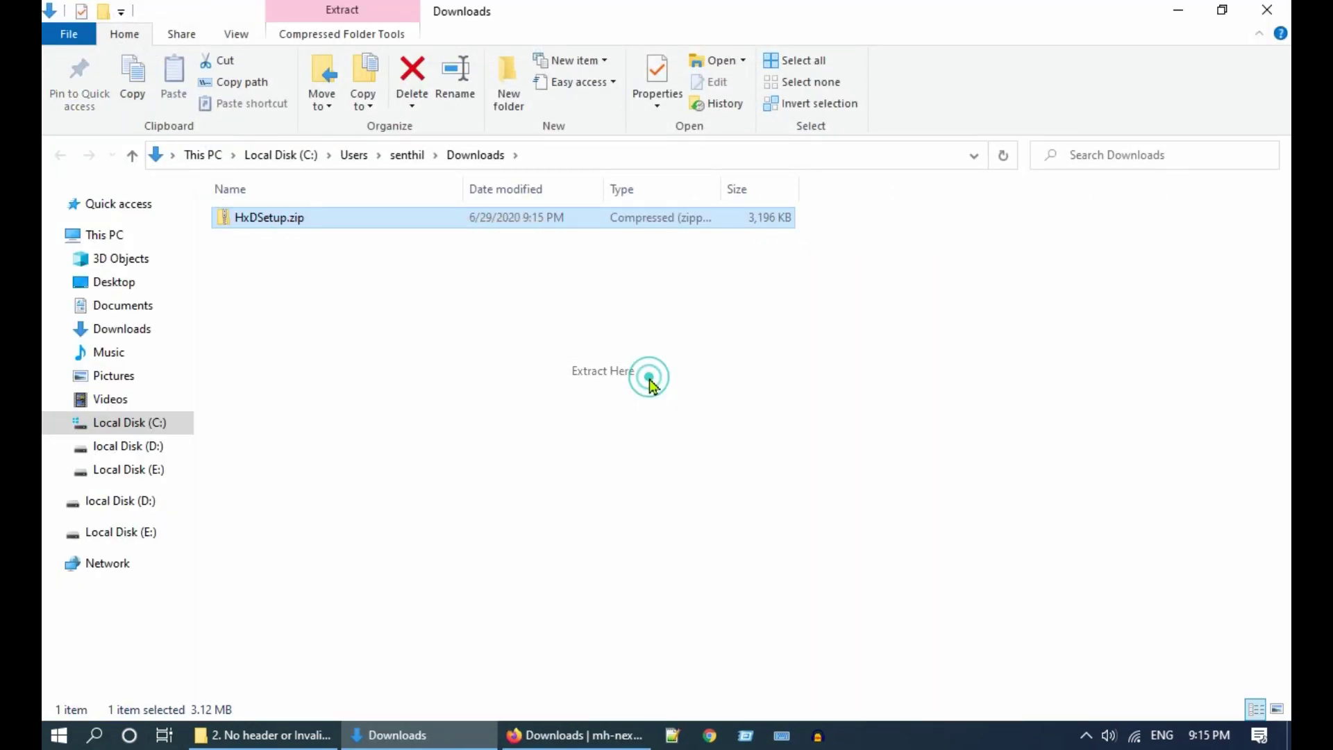
click(649, 372)
Install HxD from HxDSetup.exe with the default Start Menu folder, skip viewing readme.txt and launch the editor on finishing.
double_click(271, 217)
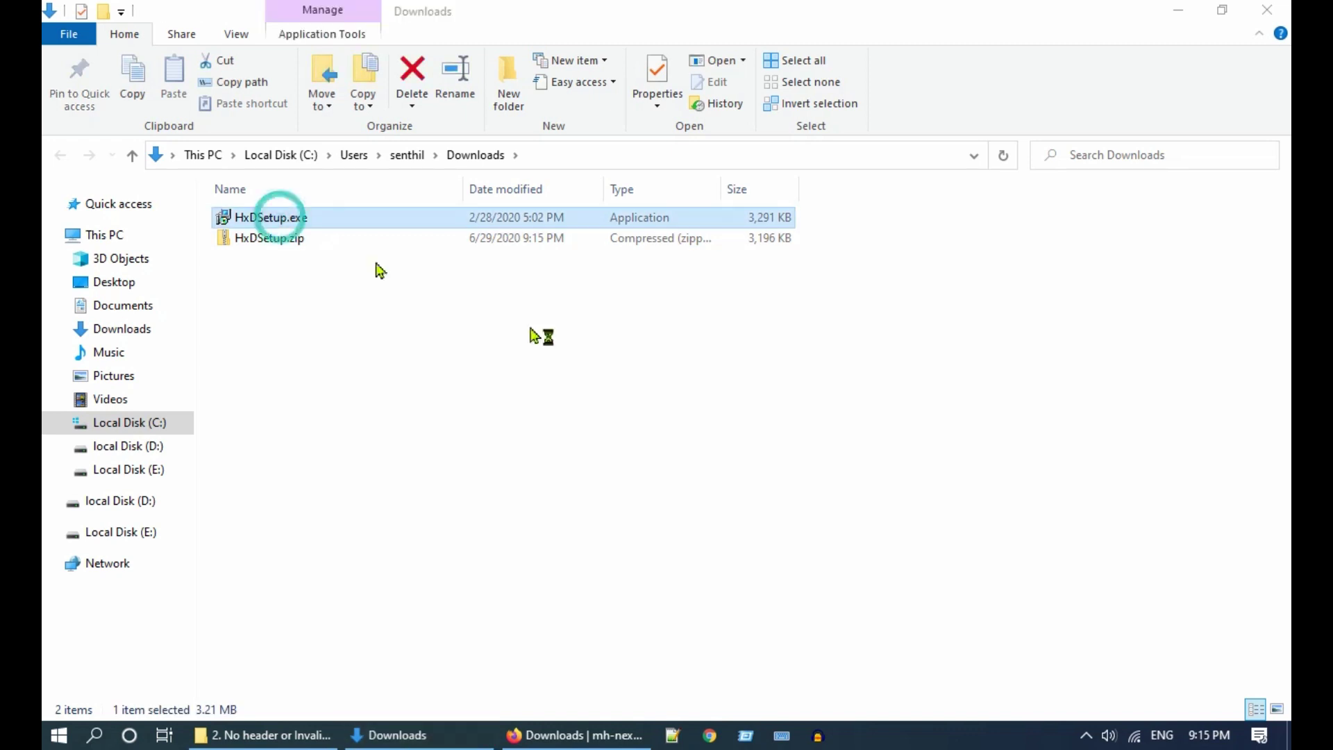
click(682, 417)
click(587, 469)
click(772, 528)
click(772, 528)
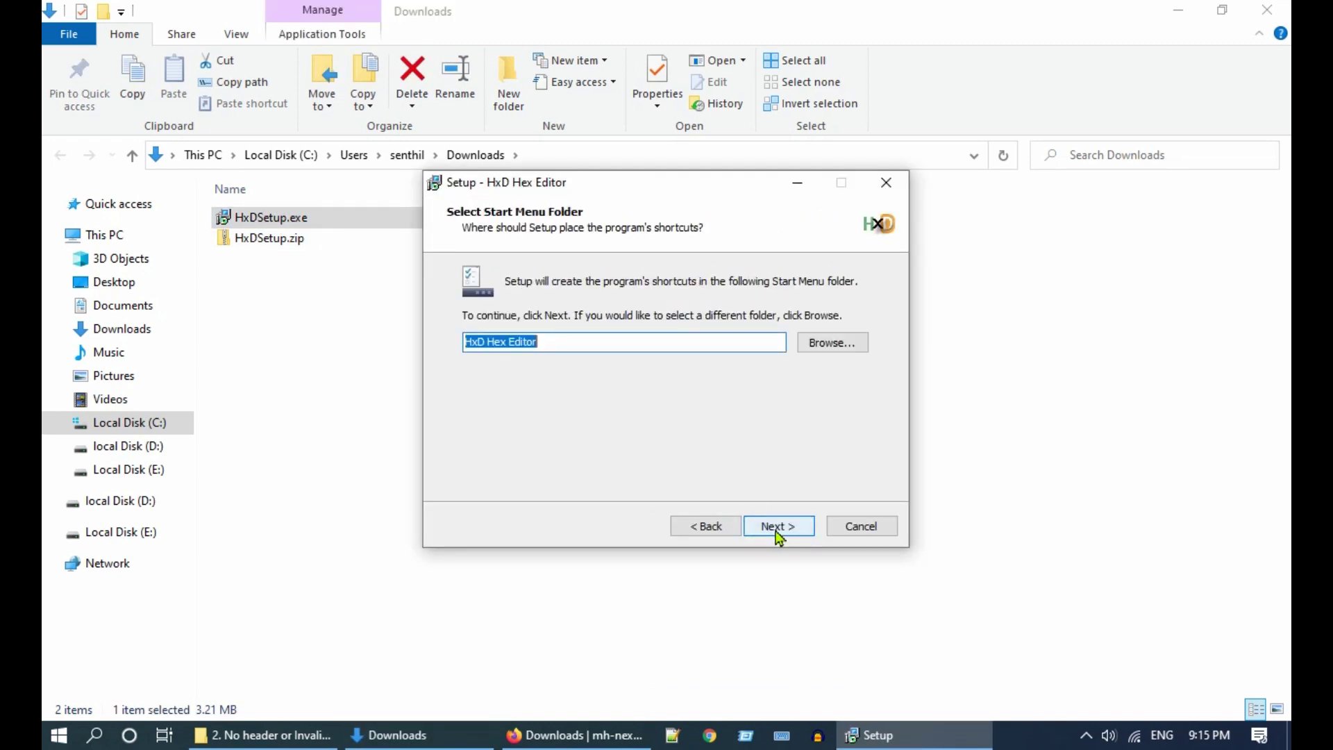
click(774, 527)
click(754, 525)
click(764, 527)
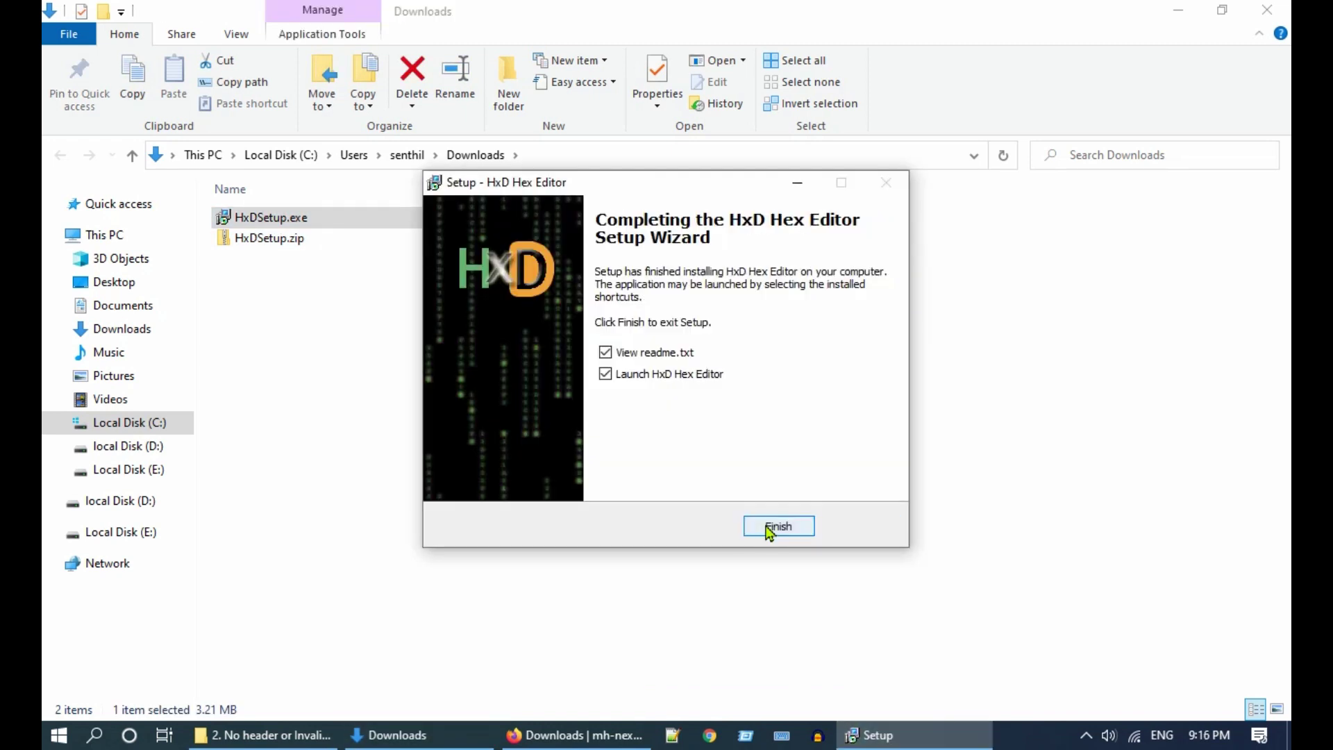
click(654, 349)
click(792, 527)
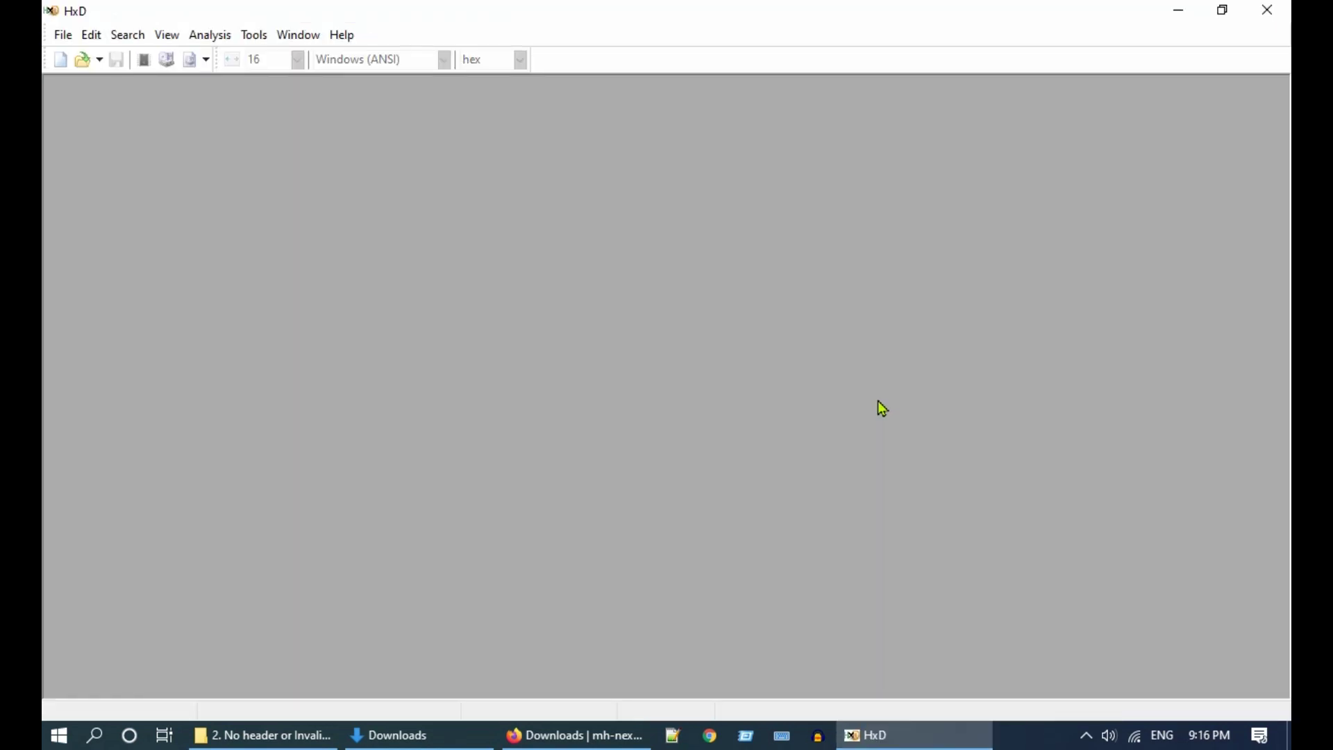
Open good.jpg and bad.jpg from the "2. No header or Invalid header" folder in HxD, compare them and return to good.jpg.
click(262, 735)
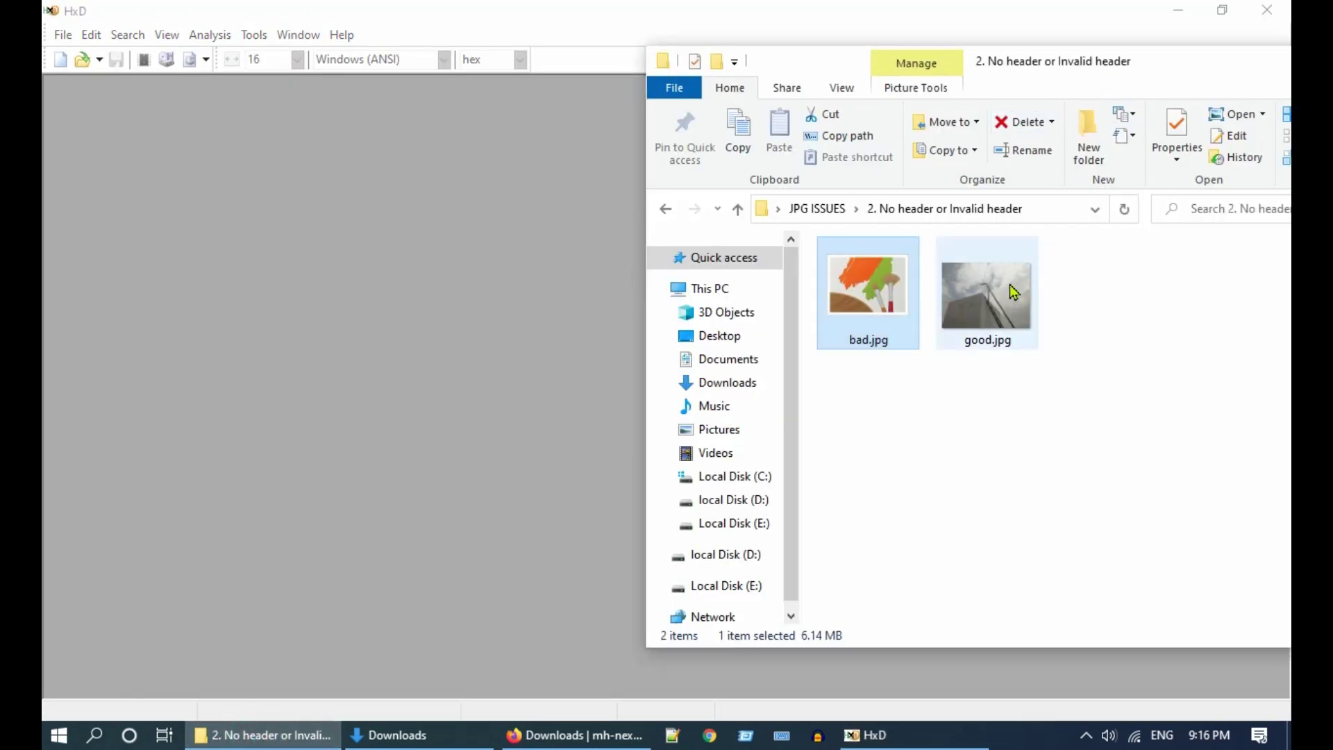
drag(1010, 285, 318, 239)
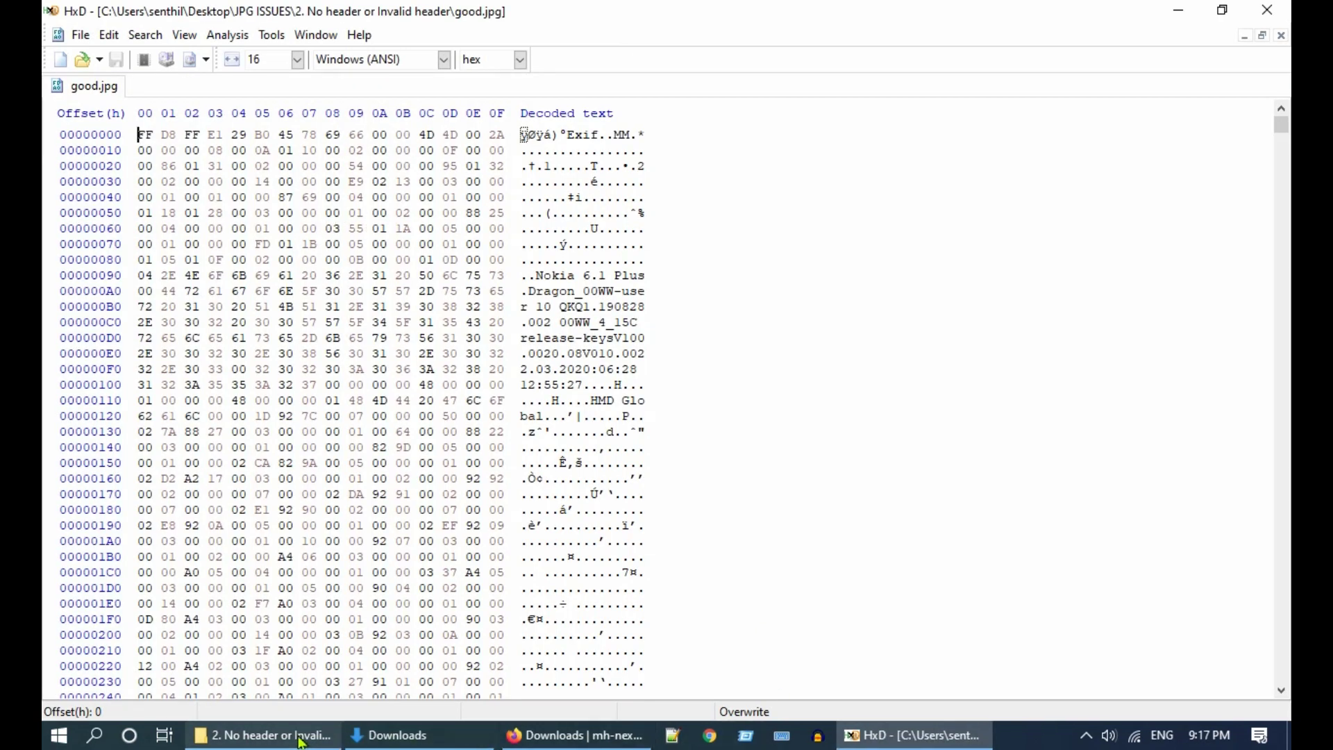
click(262, 734)
click(868, 304)
drag(869, 303, 395, 318)
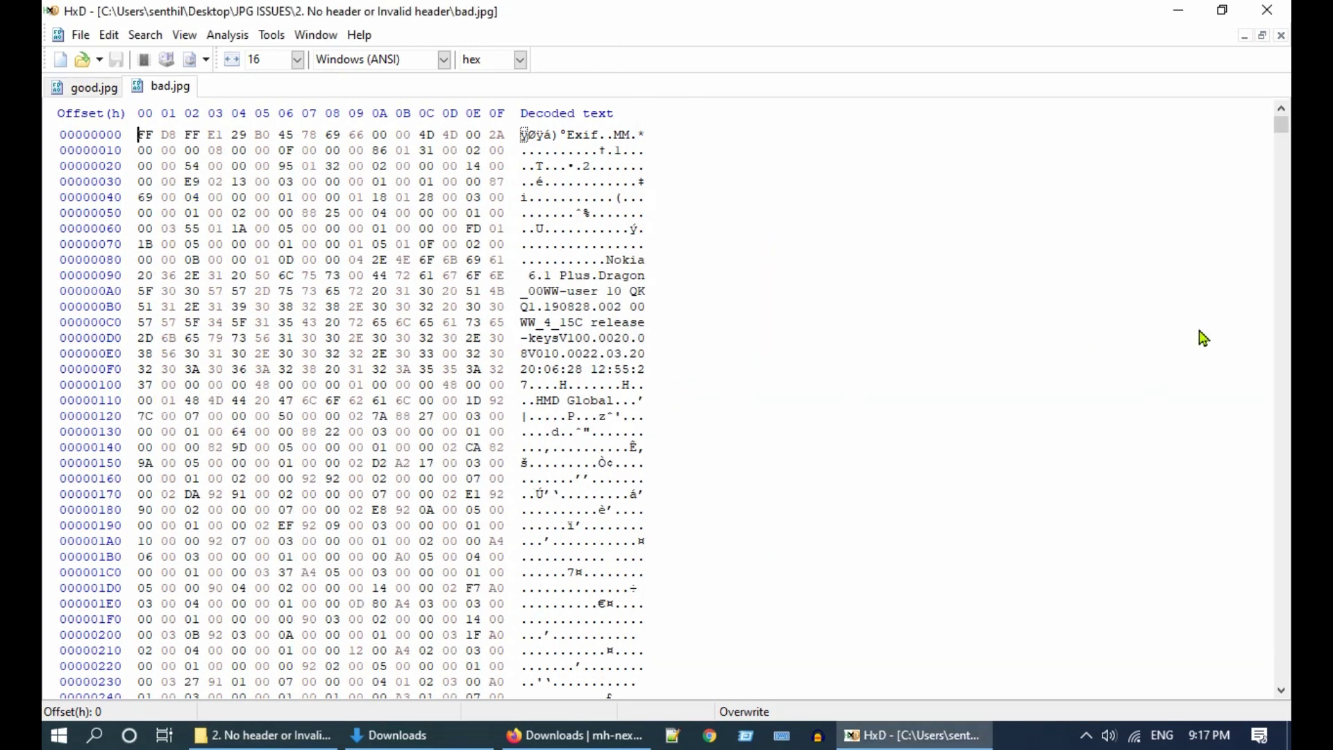
click(83, 90)
click(170, 89)
click(93, 90)
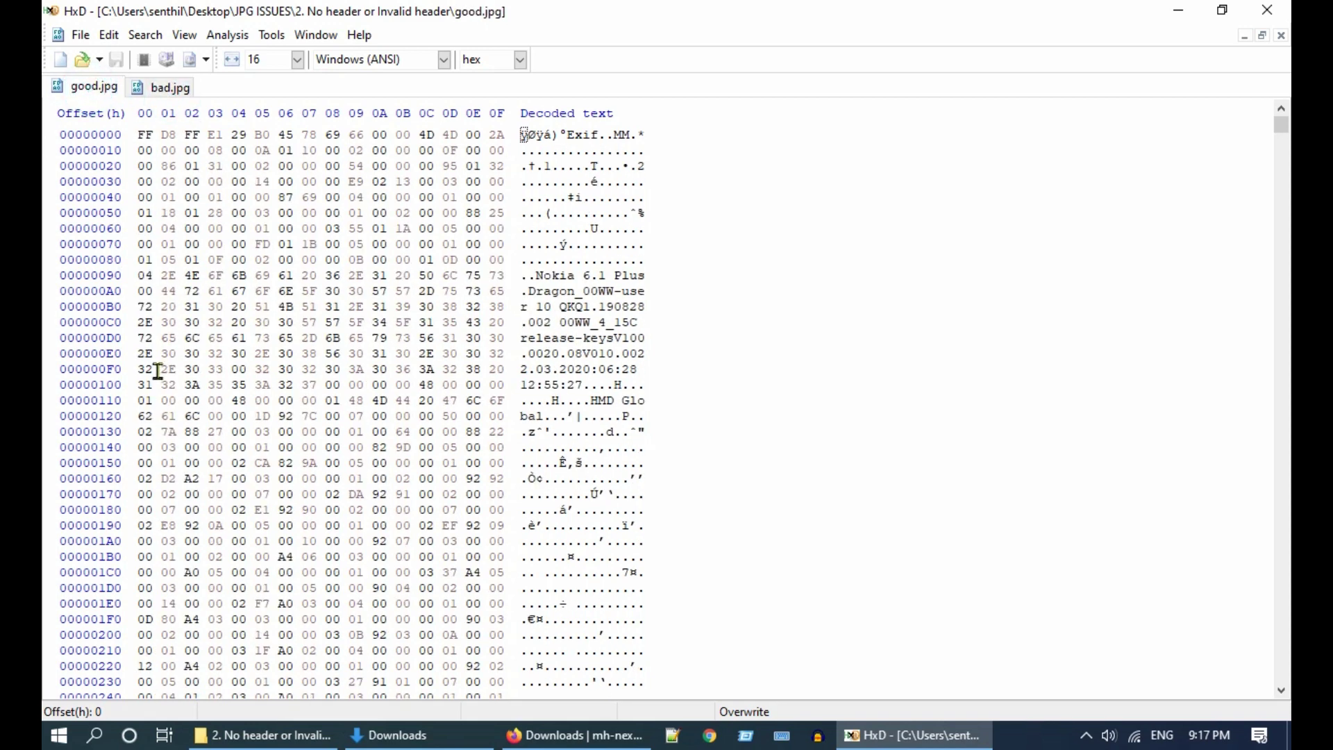
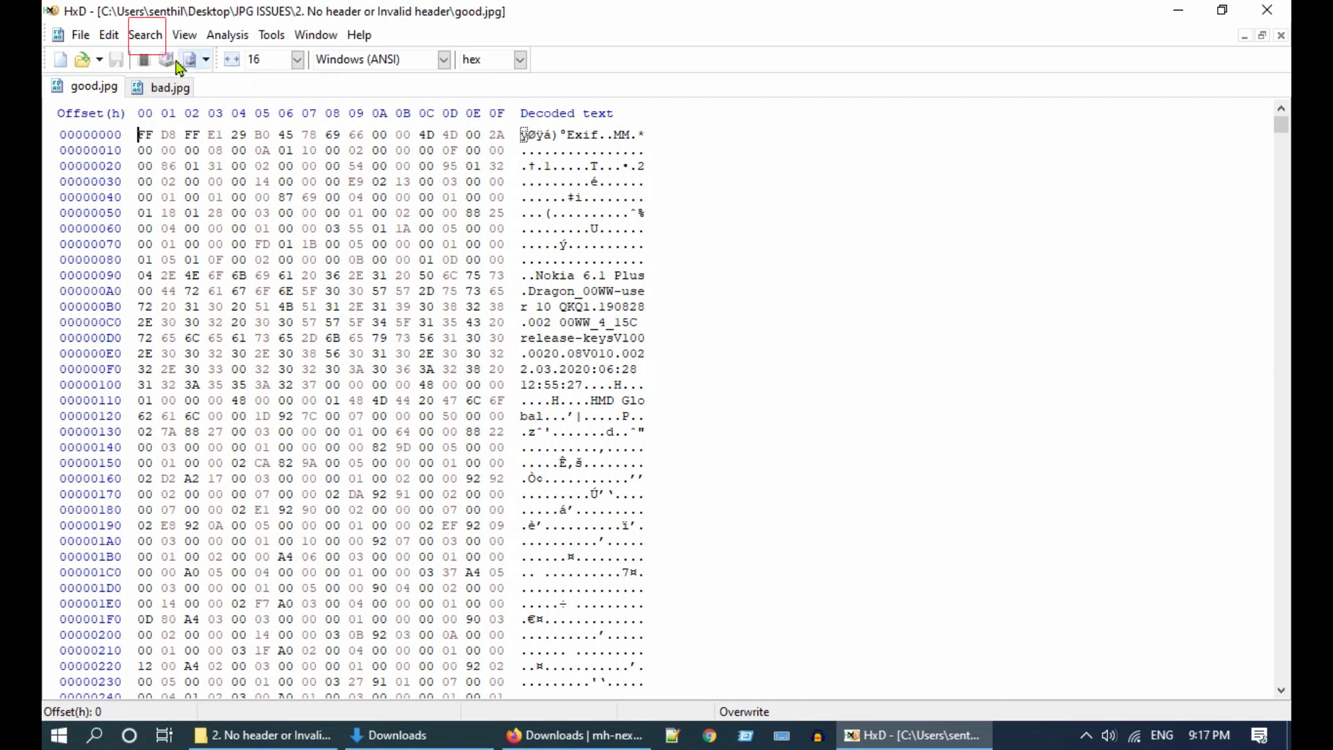
Search good.jpg for all occurrences of the hex values FF DA, with the search direction set to All.
click(159, 39)
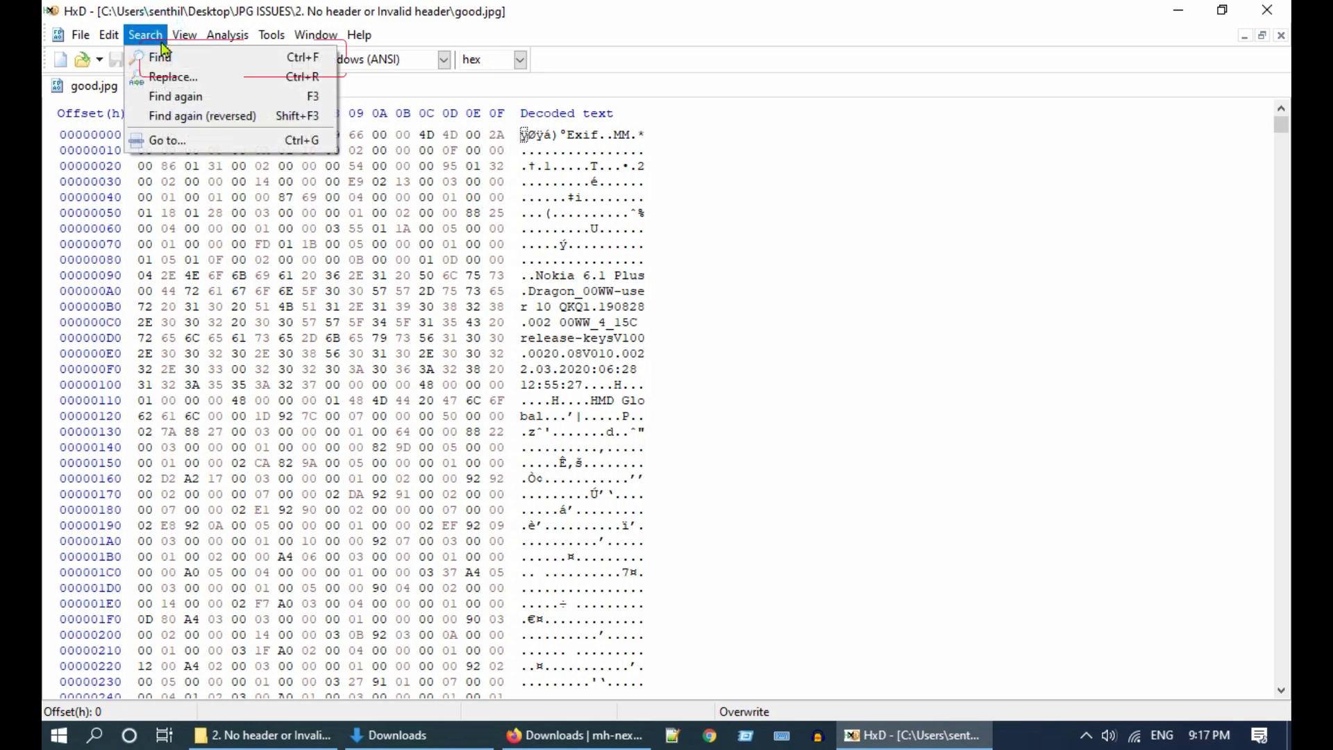
click(233, 61)
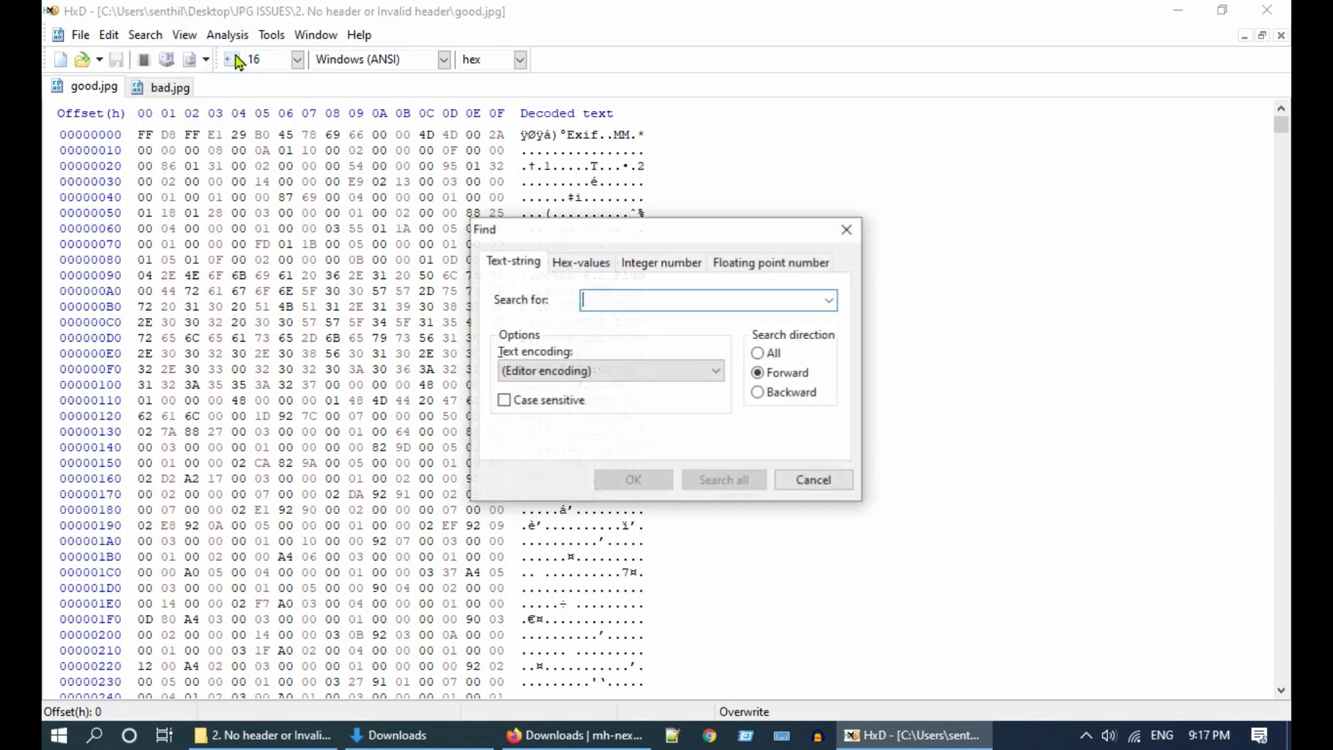
click(605, 274)
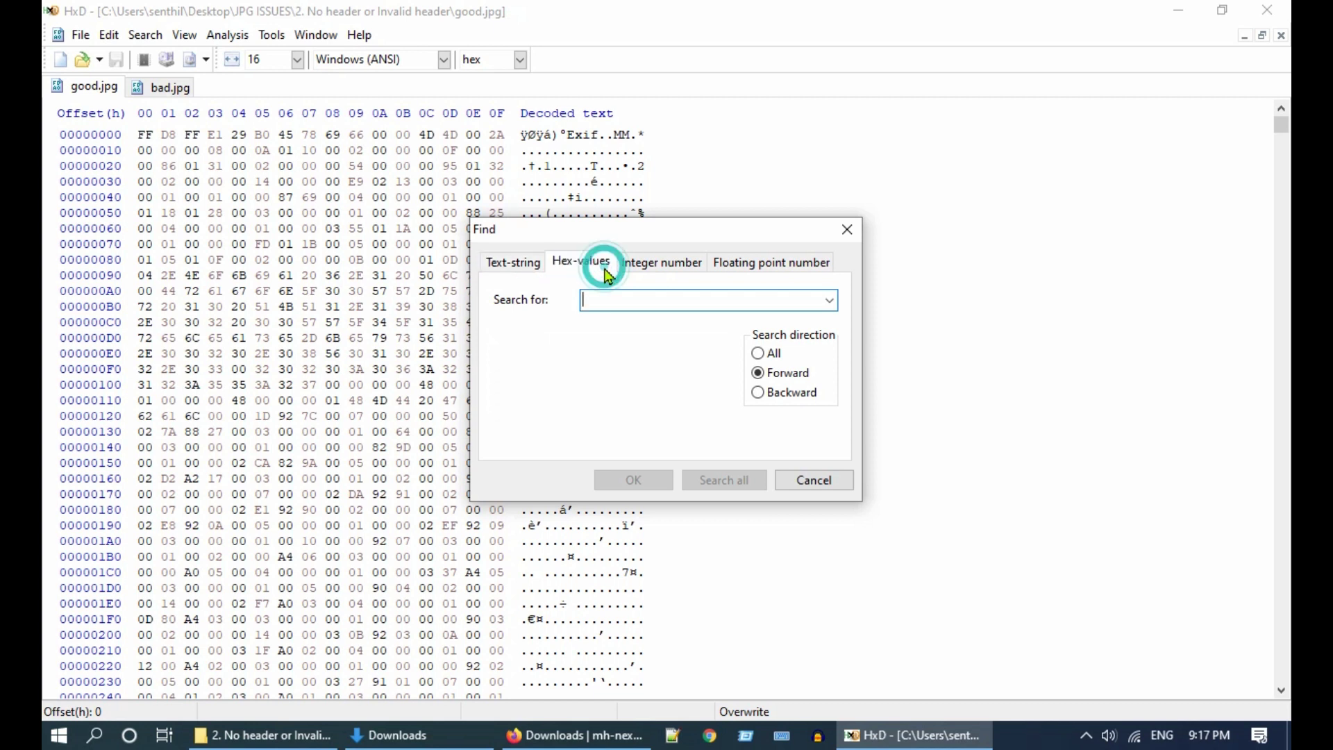
click(759, 354)
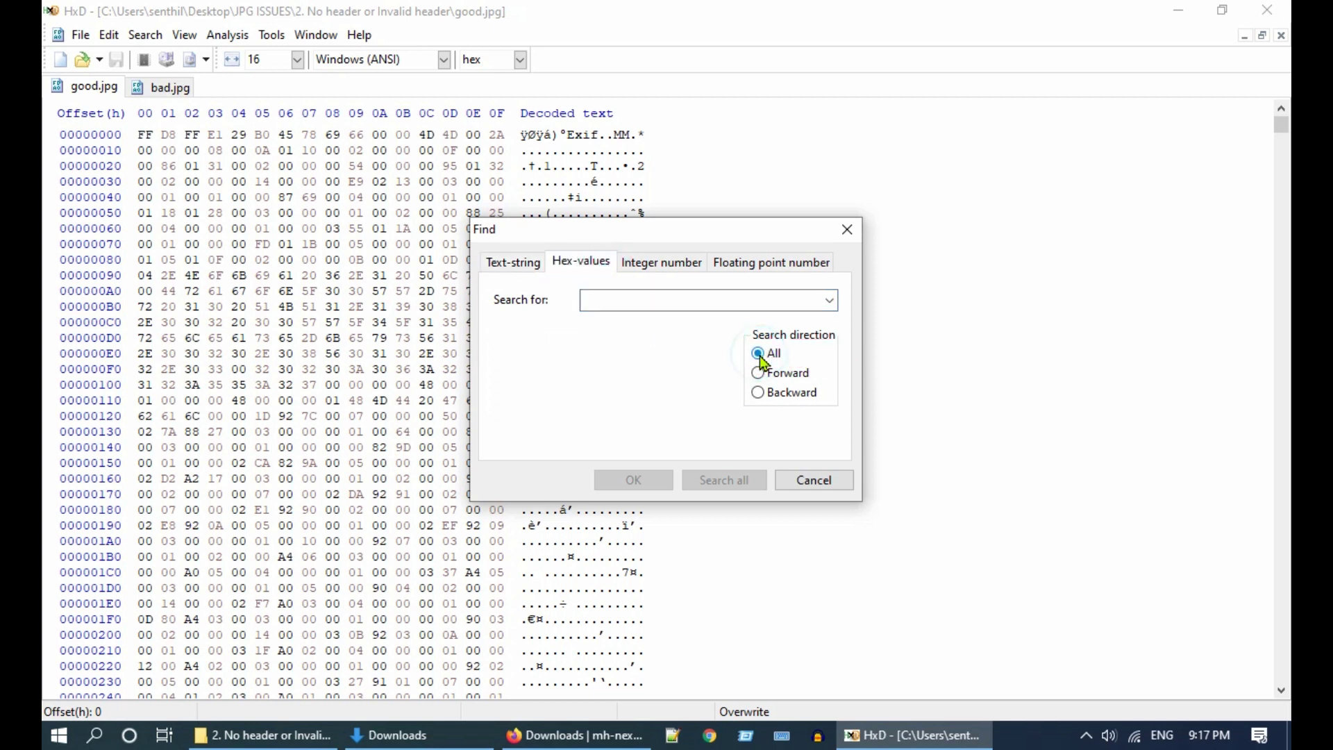
click(630, 302)
key(Down)
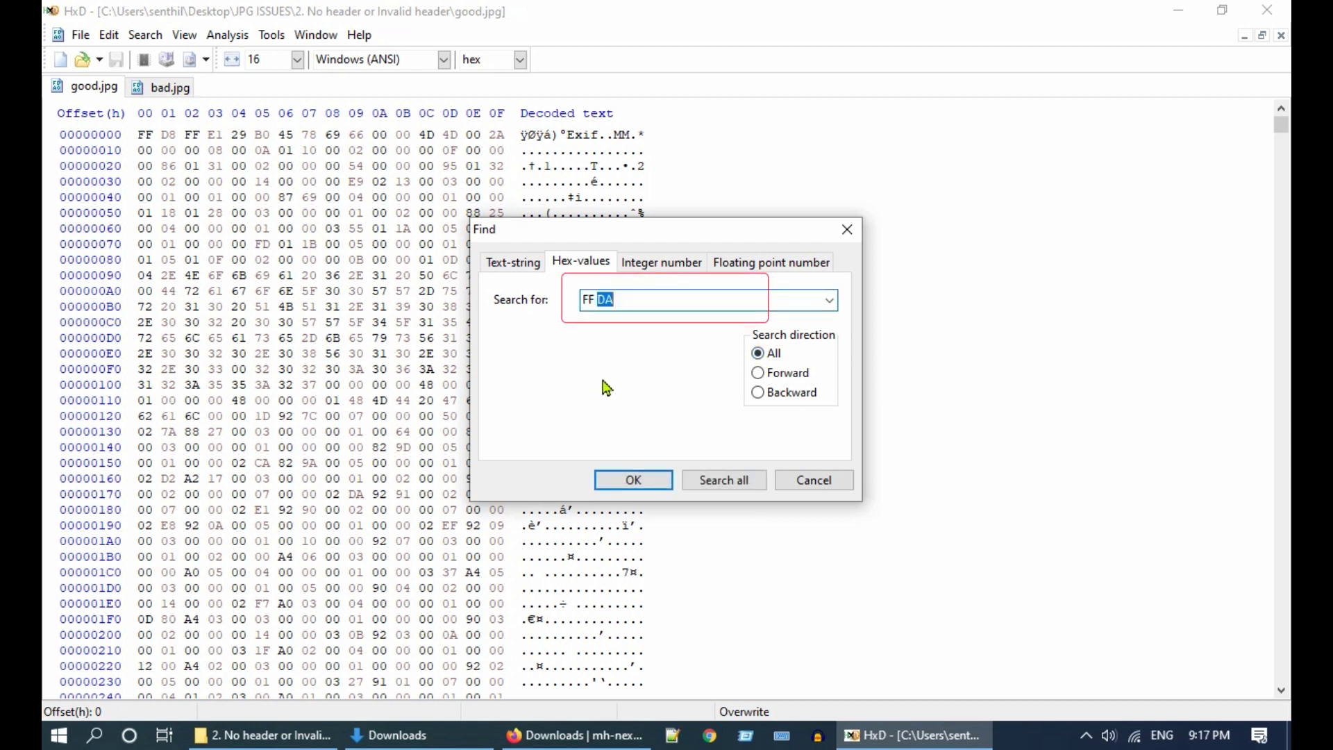
click(752, 485)
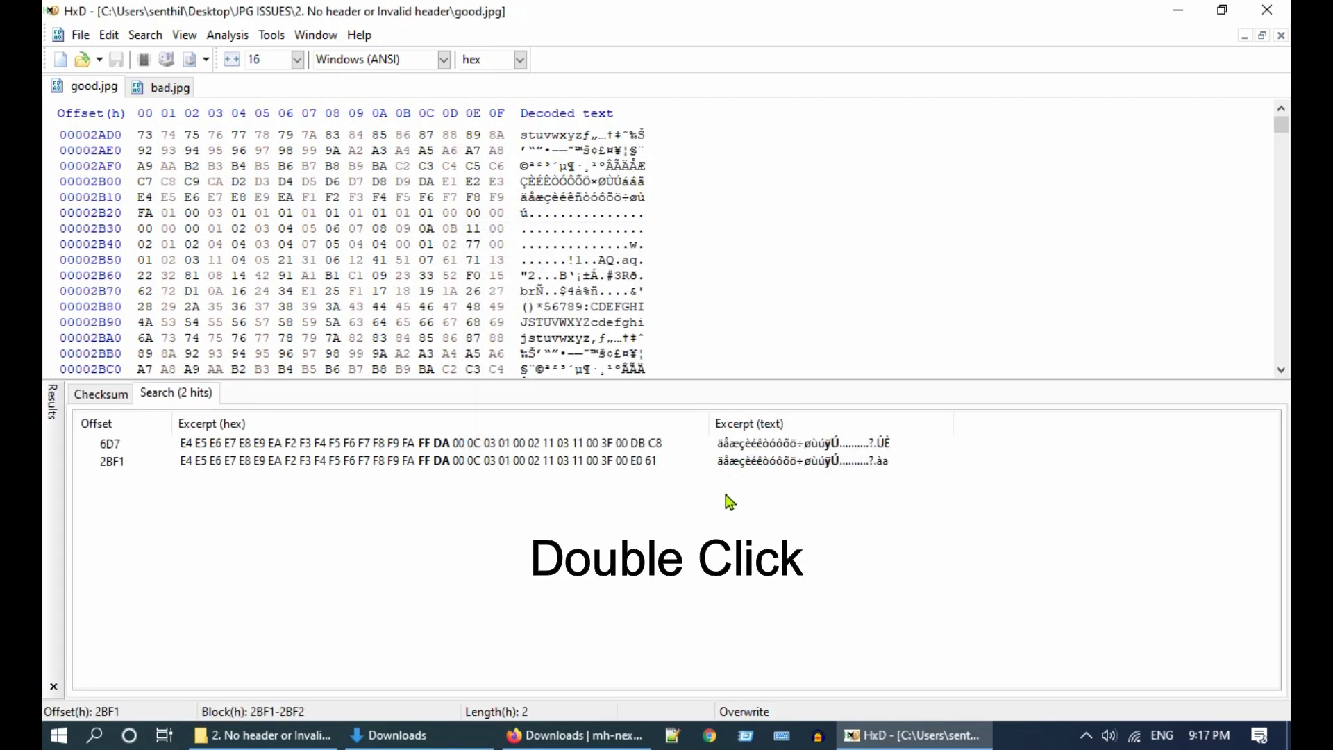
Go to the last FF DA match and select the block from offset 0 to 2BF0, ending at the byte just before it.
double_click(450, 468)
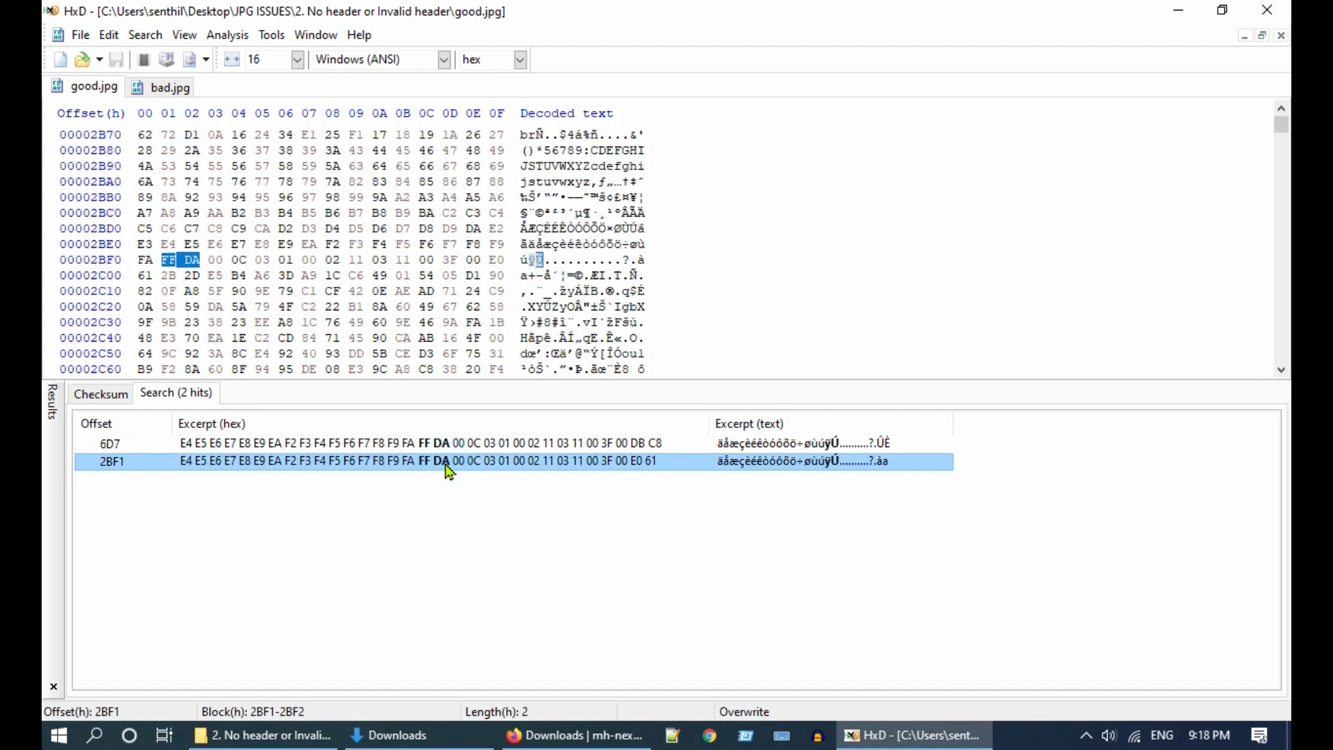
click(144, 260)
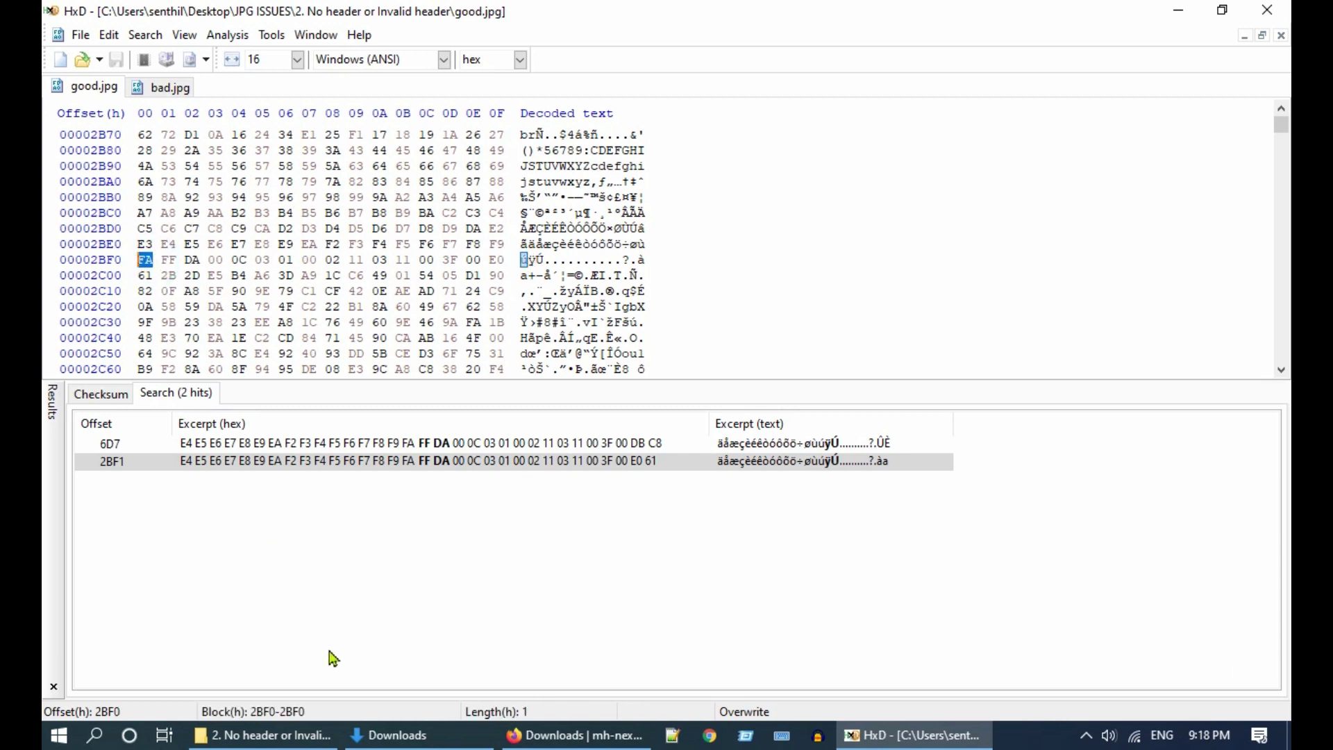
click(106, 36)
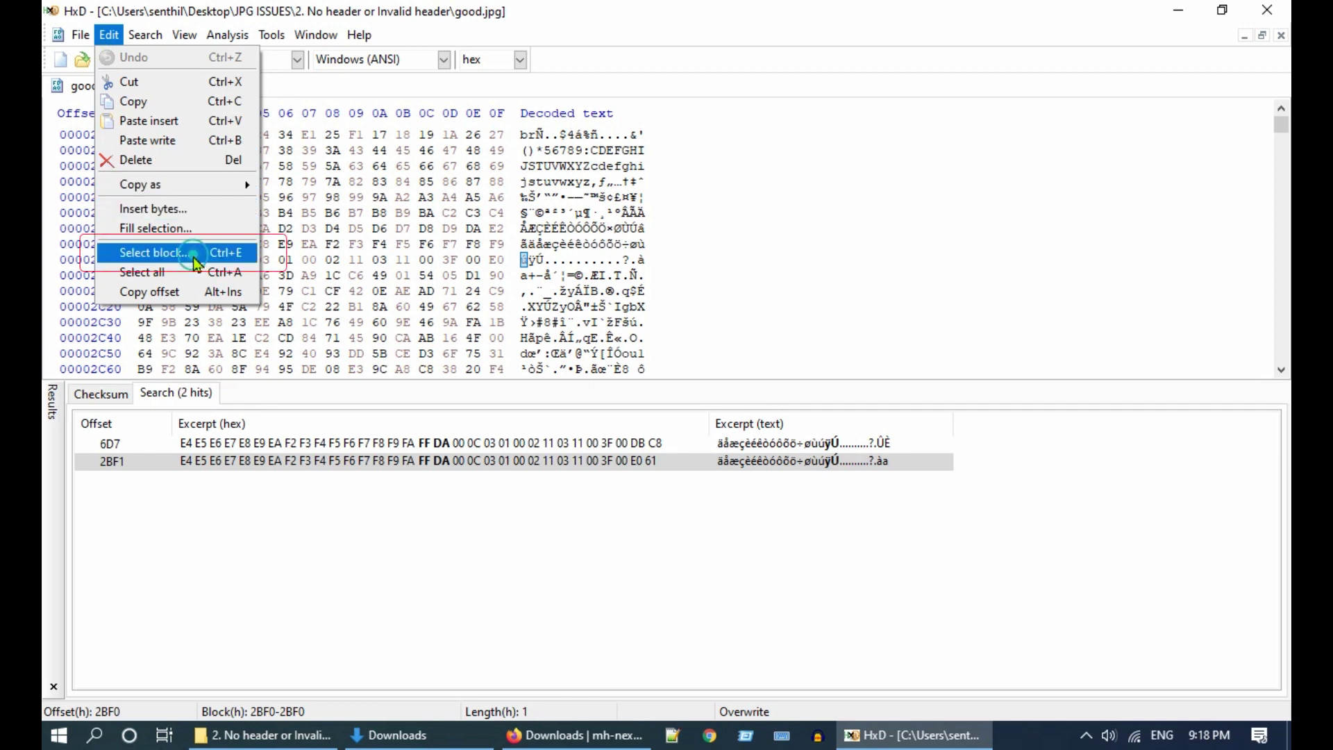
click(196, 258)
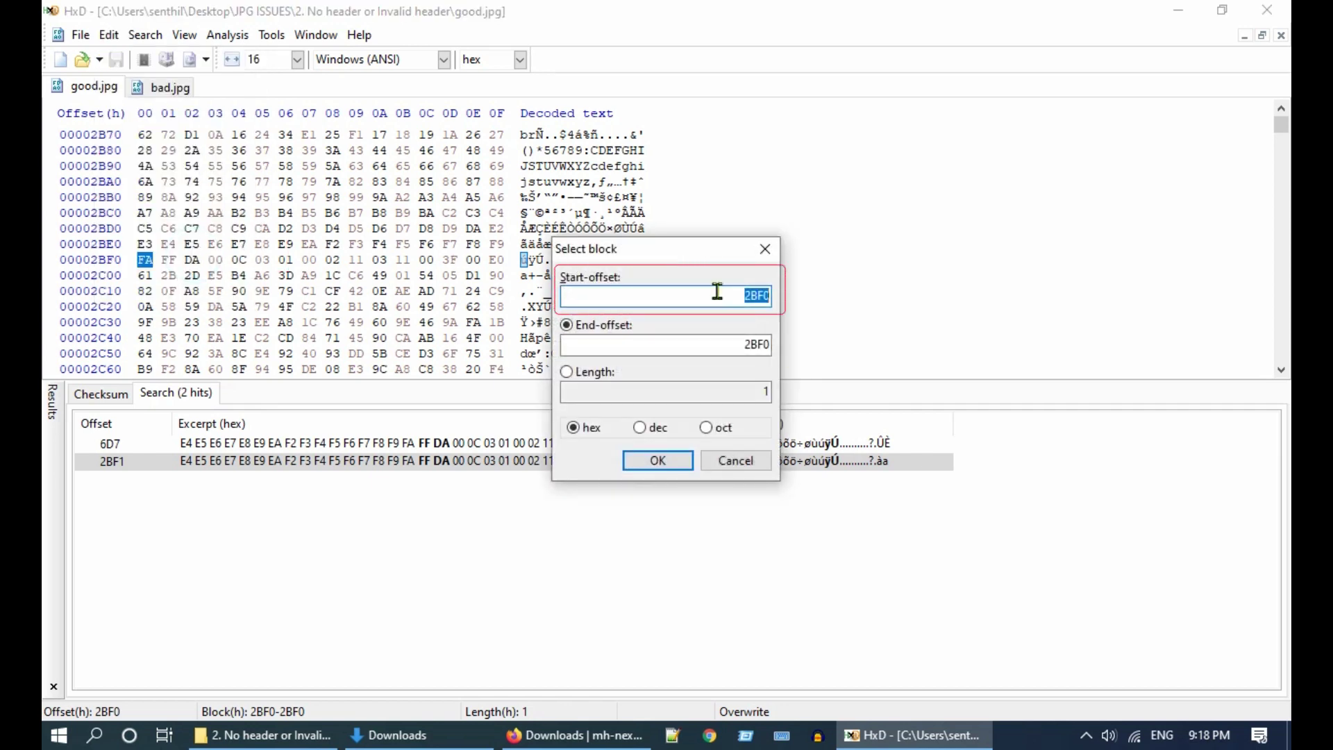
text(0)
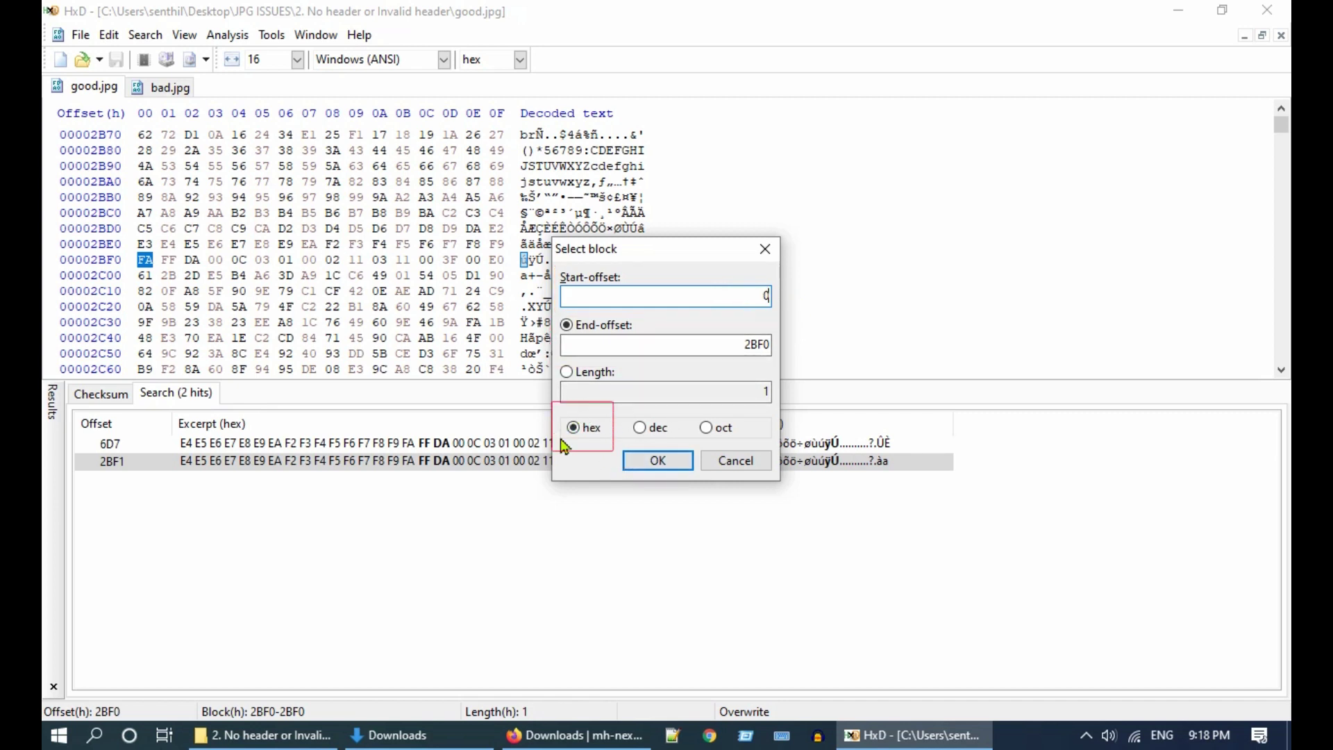
click(681, 468)
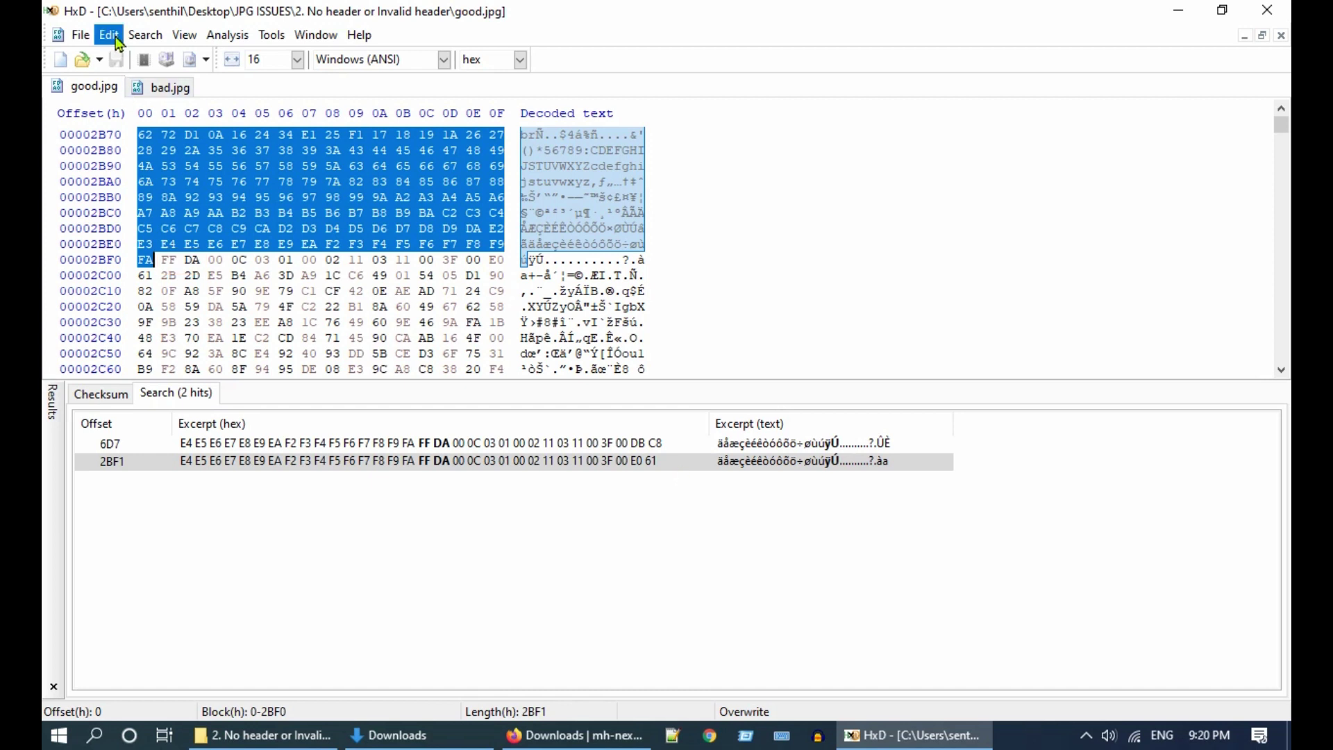
Copy the selected header block from good.jpg and search bad.jpg for all occurrences of the hex values FF DA.
click(116, 39)
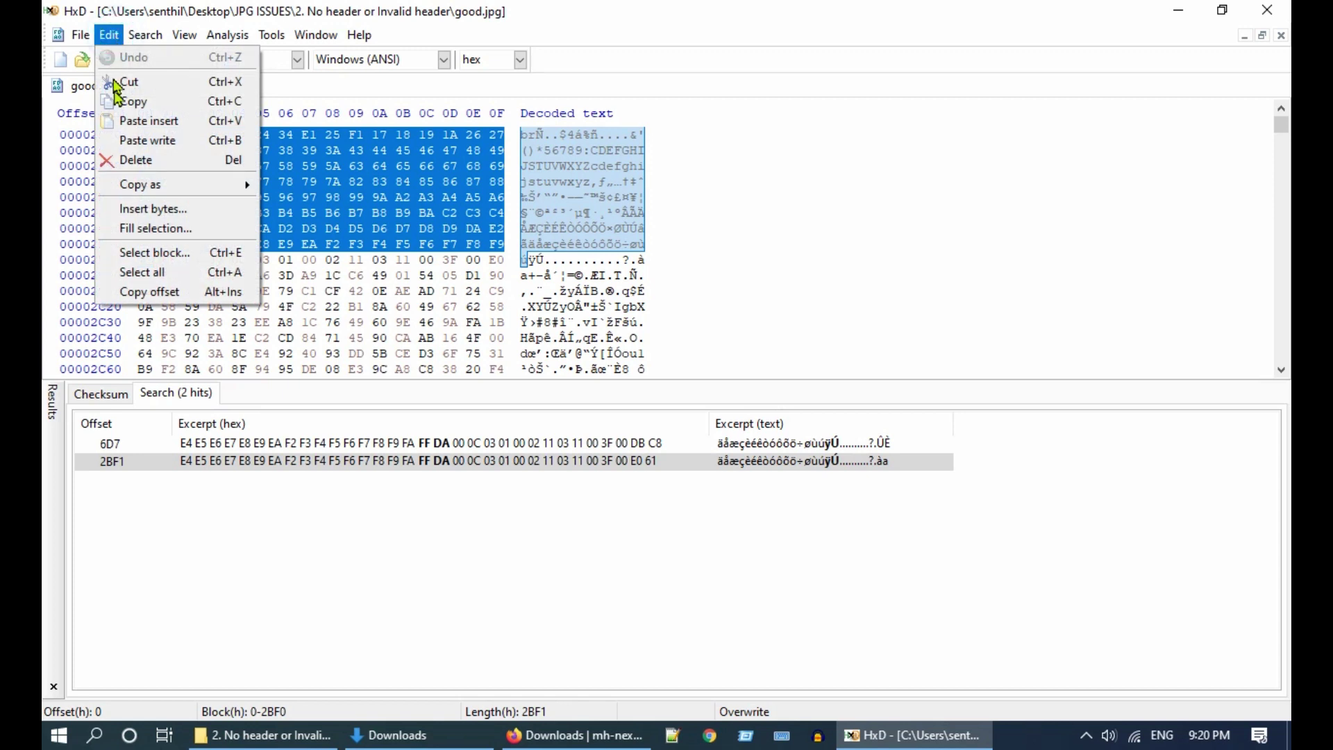
click(195, 114)
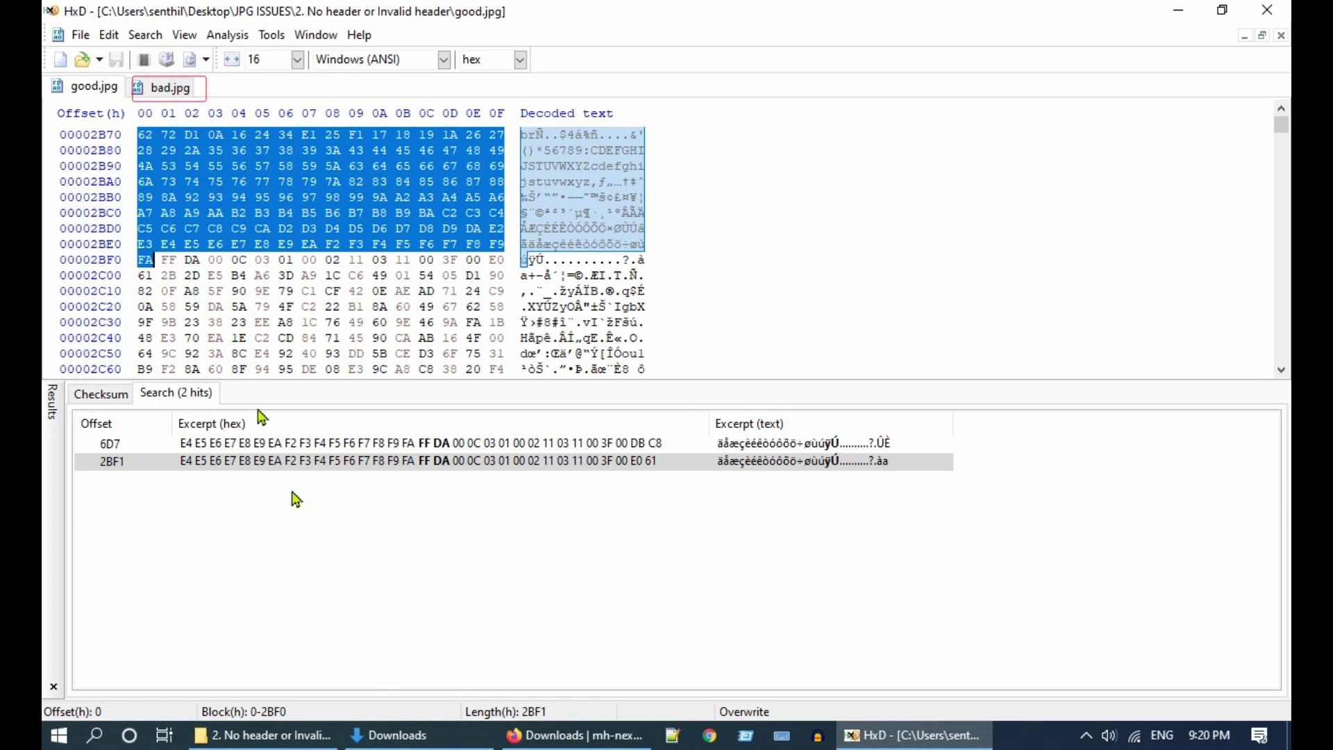
click(173, 91)
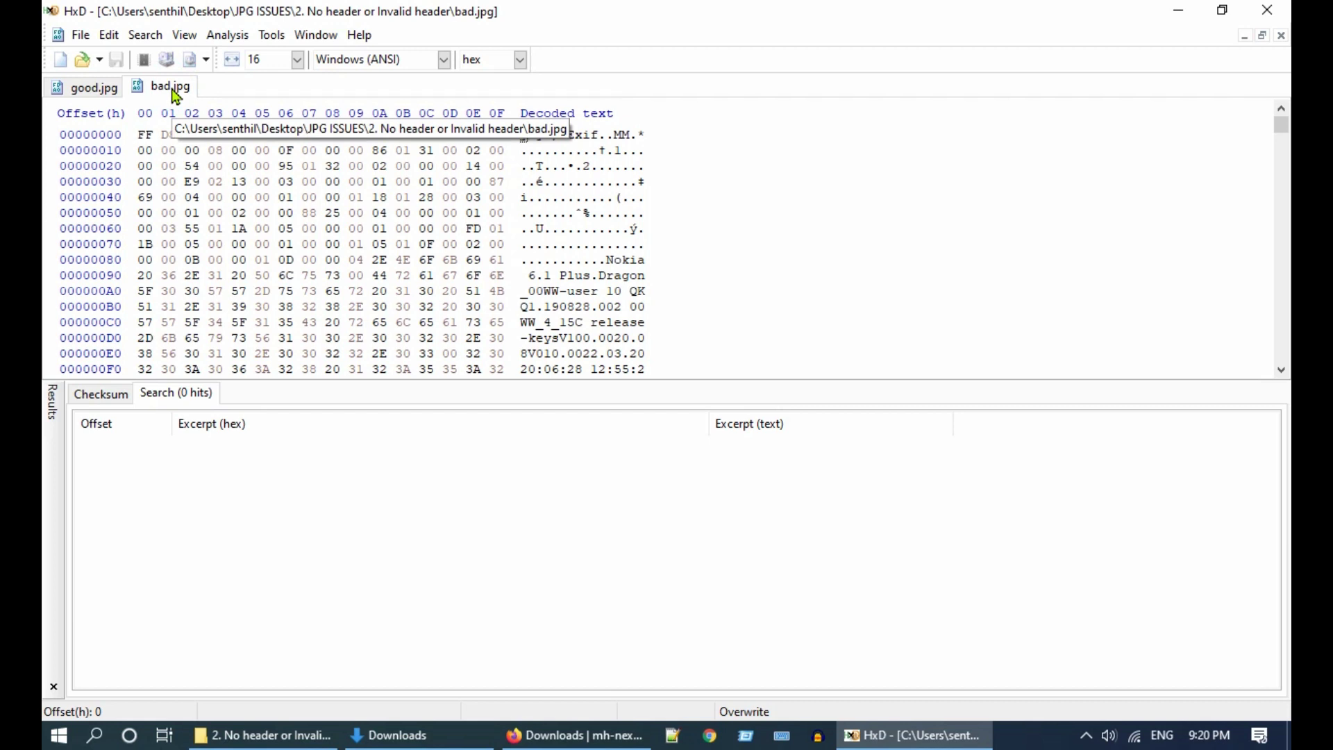
click(144, 35)
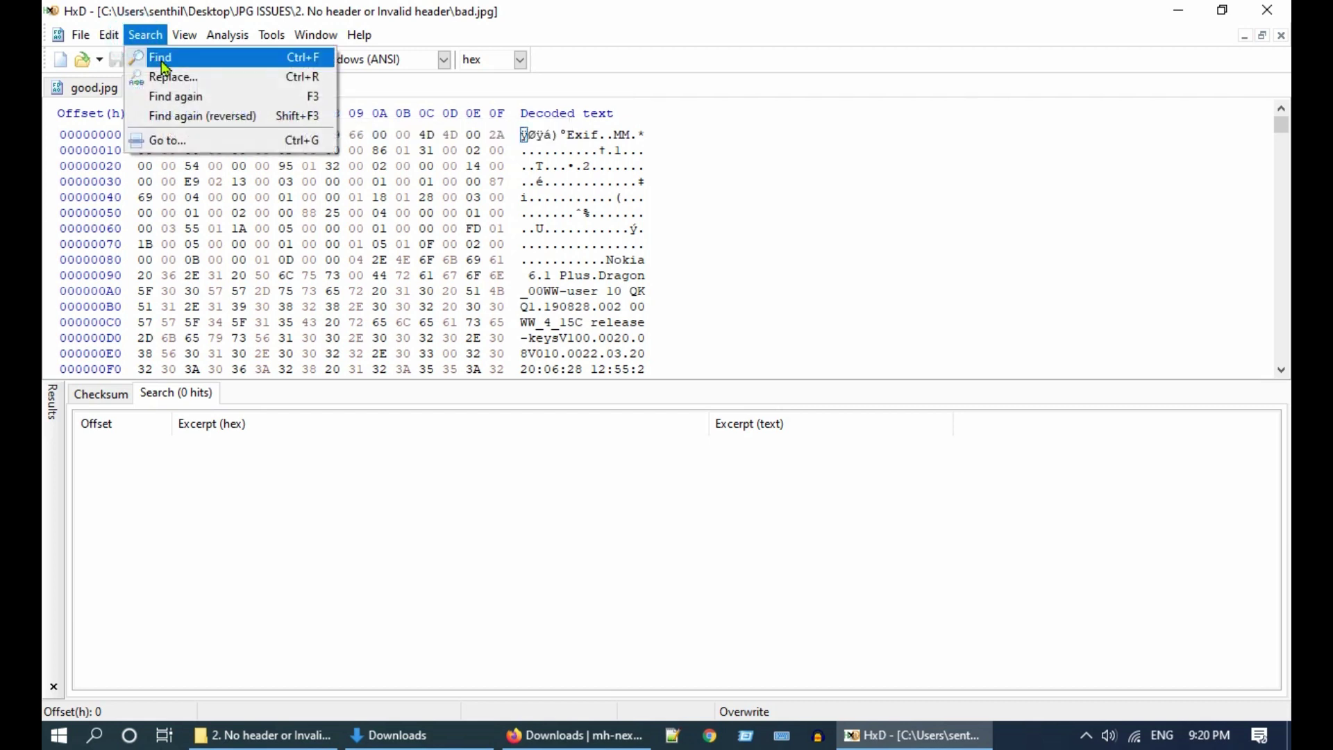
click(202, 59)
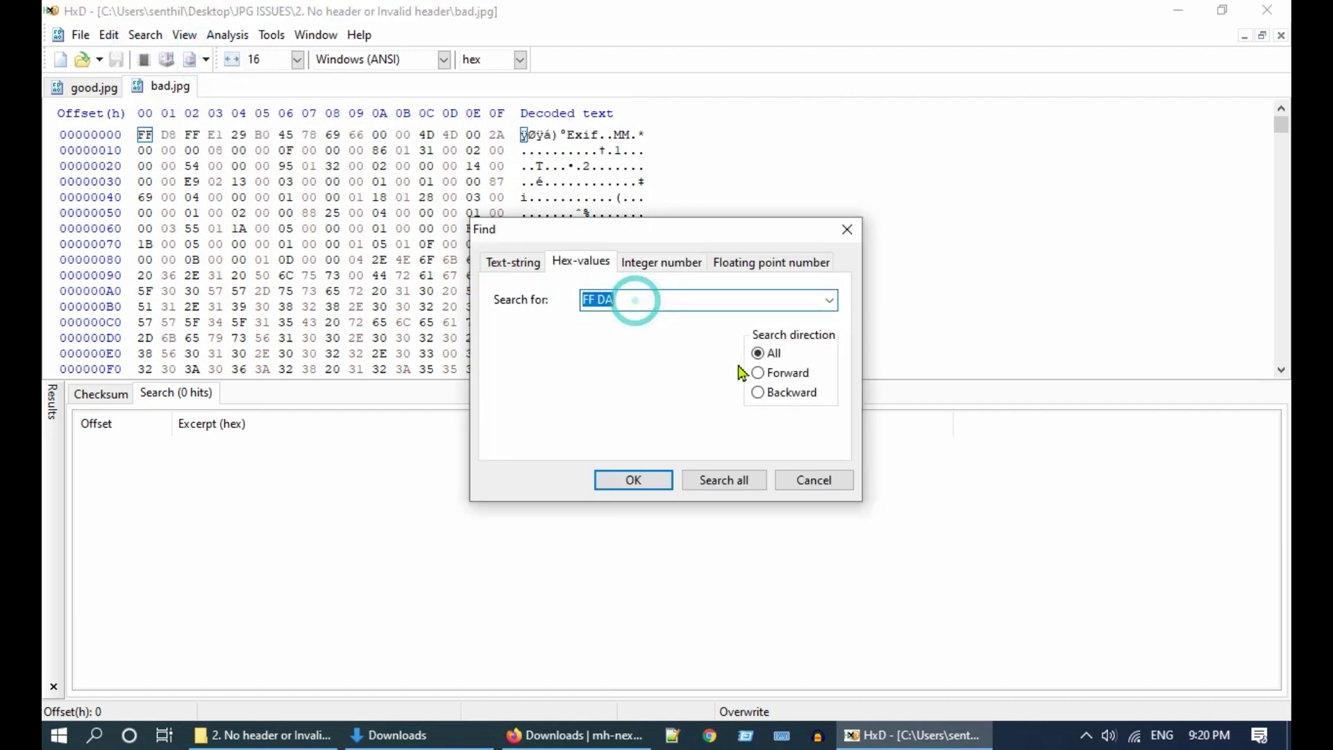
click(723, 480)
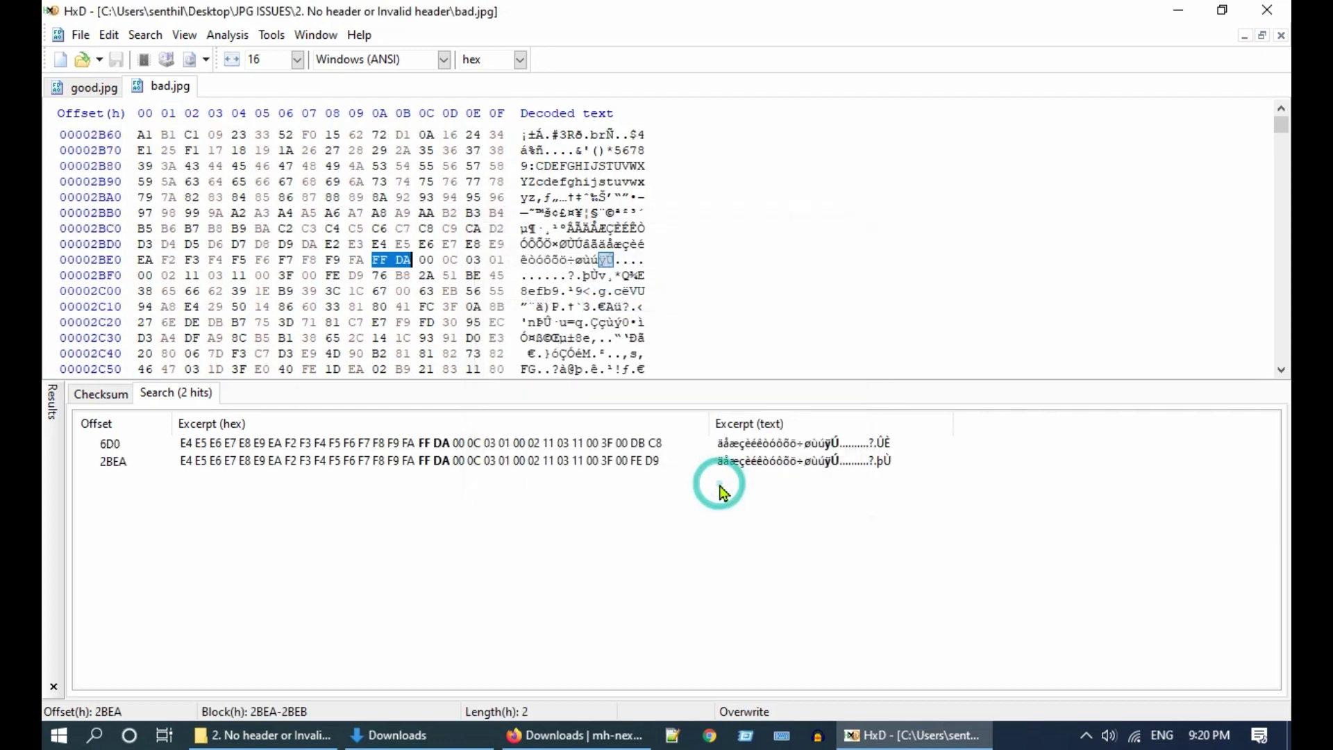
Delete the block from offset 0 to 2BE9 in bad.jpg, ending at the byte just before the last FF DA match.
click(446, 466)
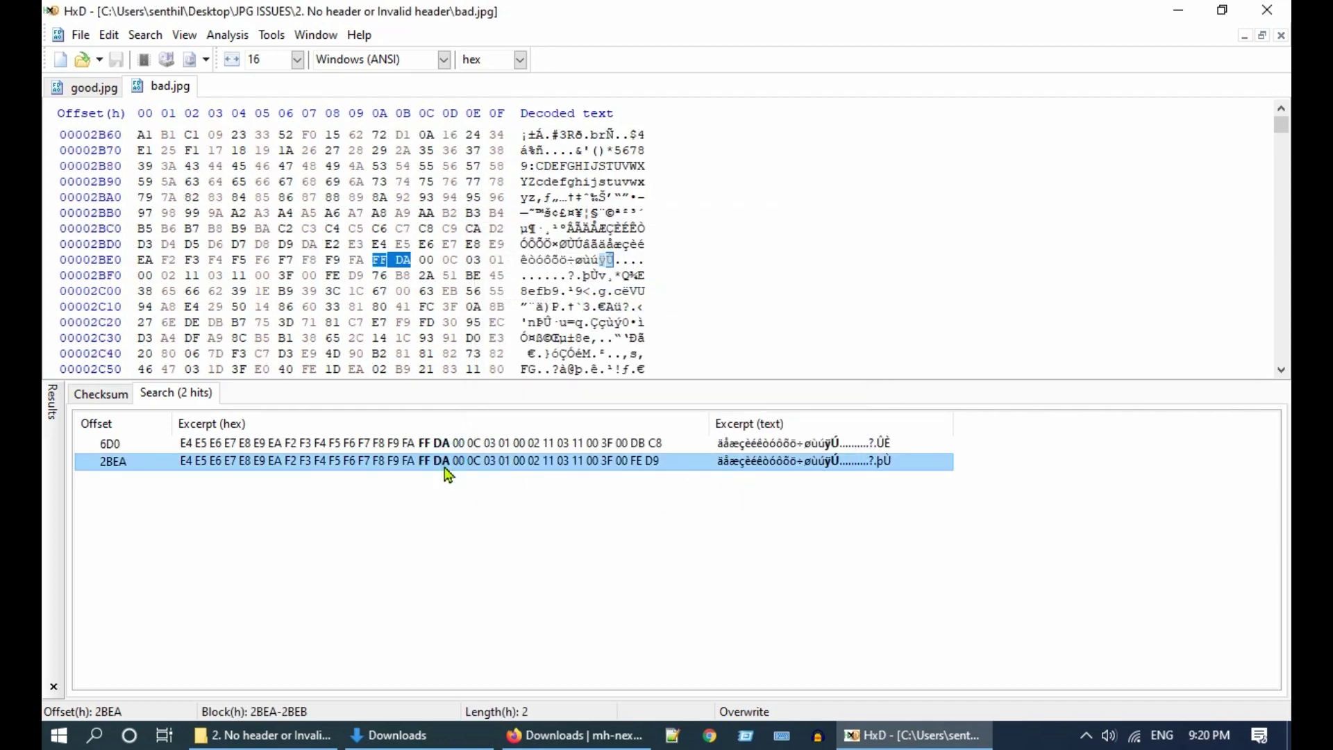
click(358, 261)
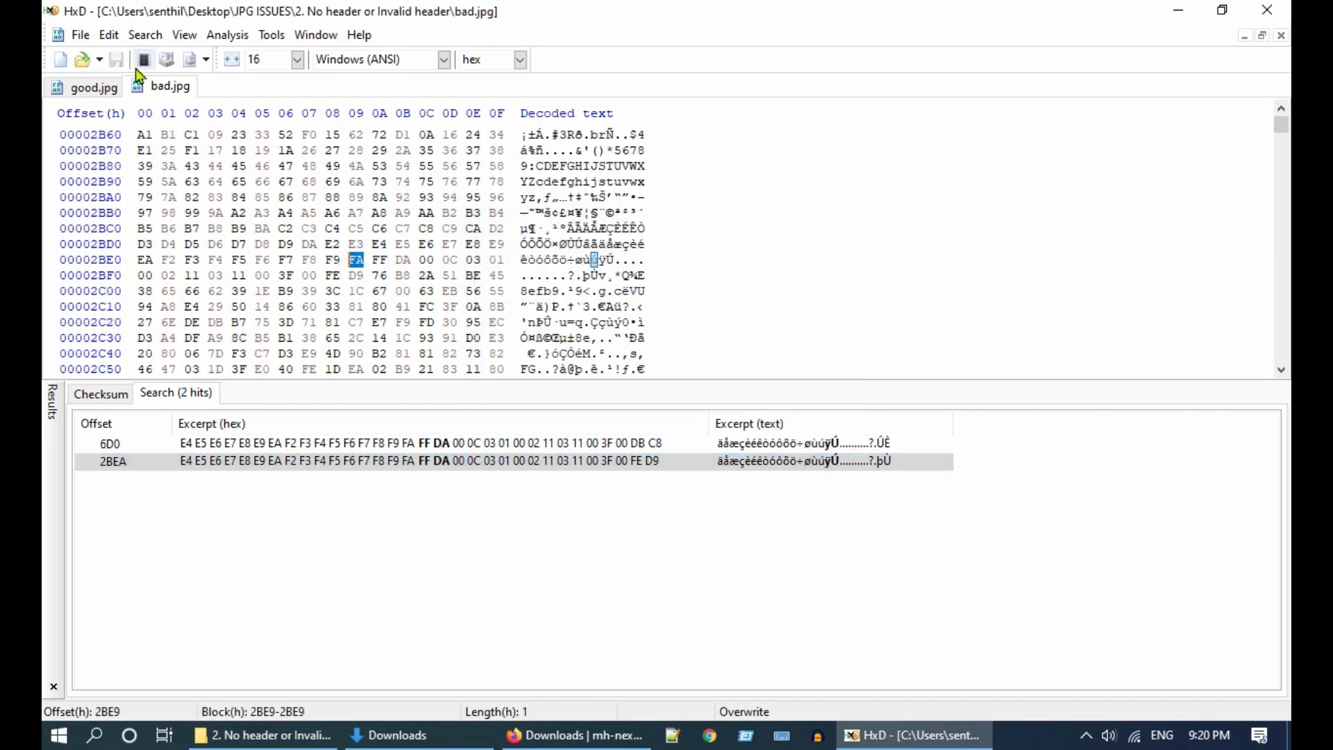
click(109, 34)
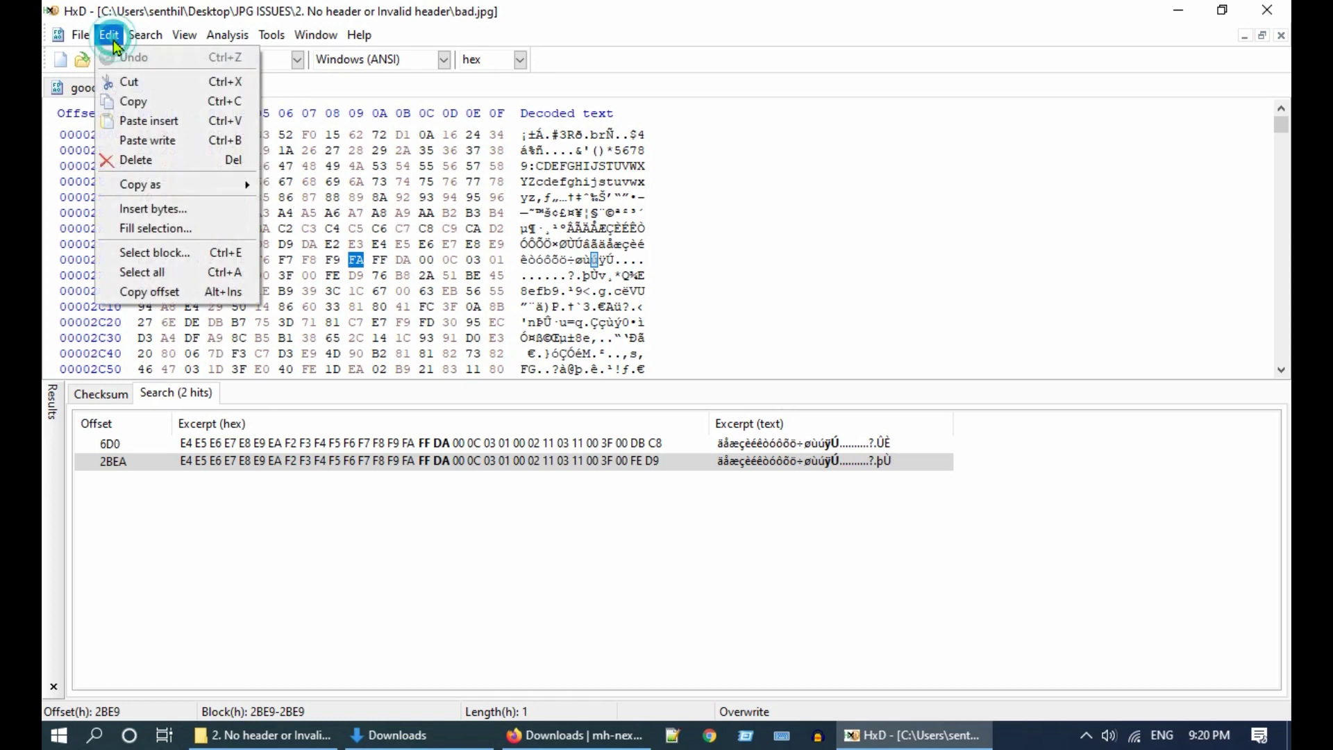
click(179, 256)
double_click(723, 292)
text(0)
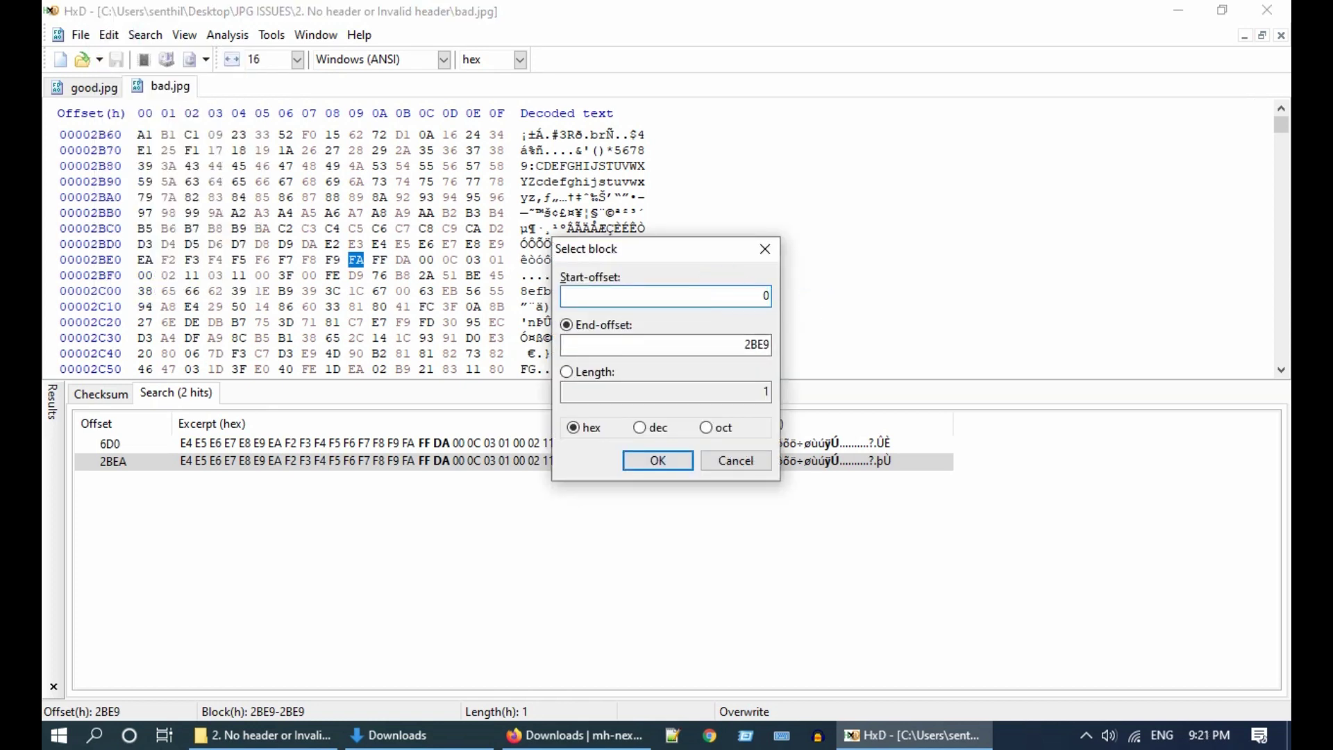
click(659, 460)
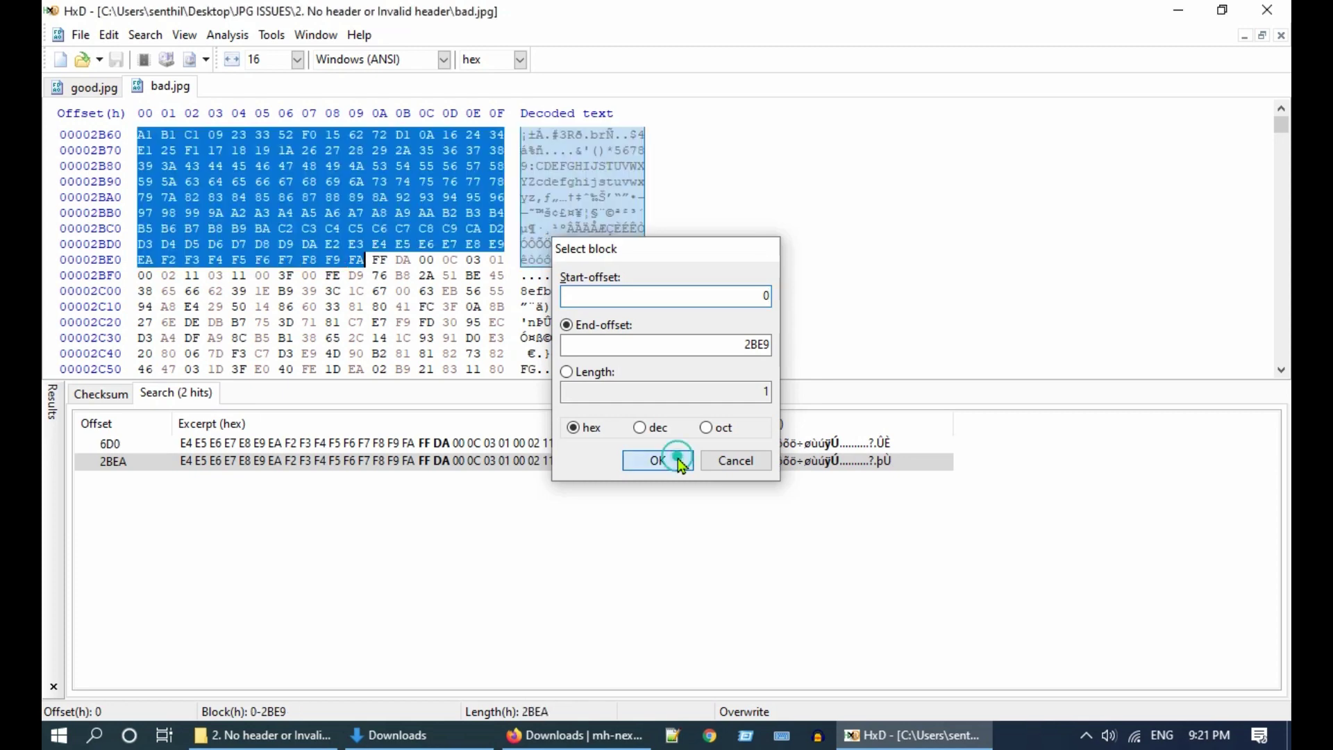
click(119, 38)
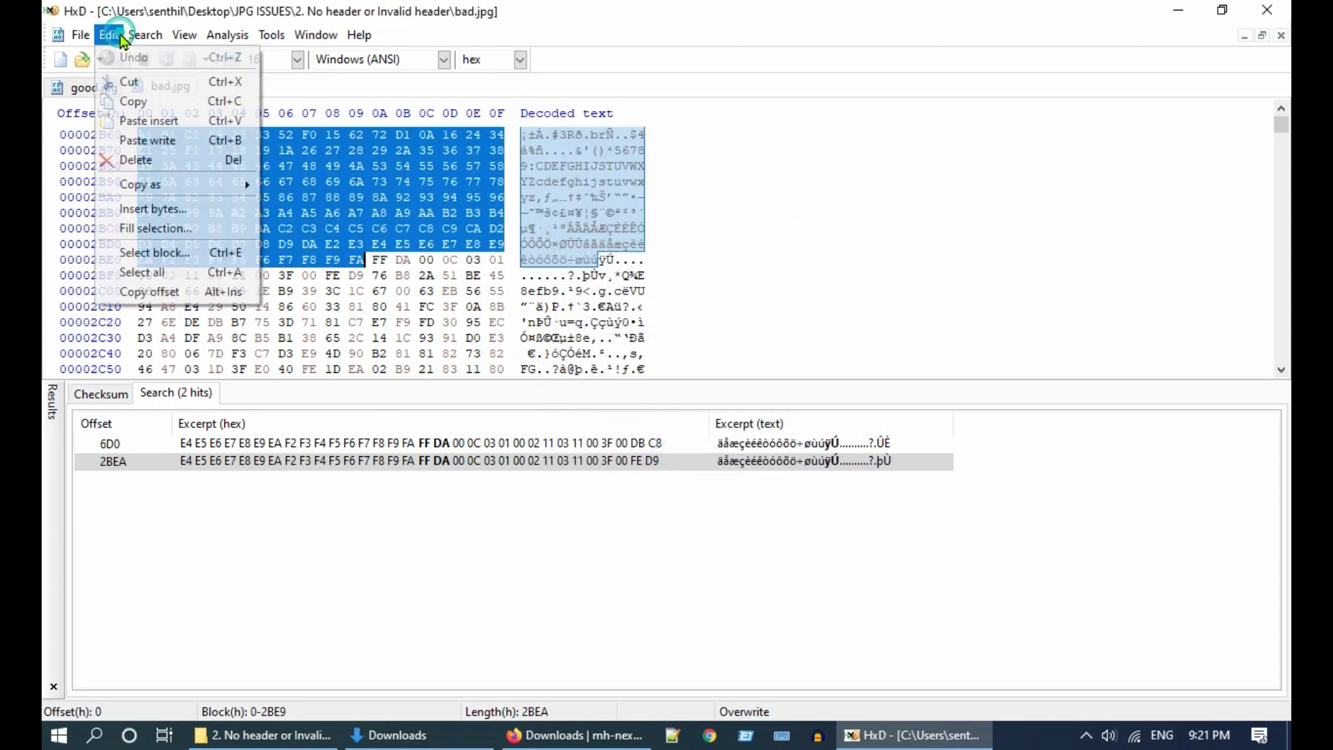
click(188, 164)
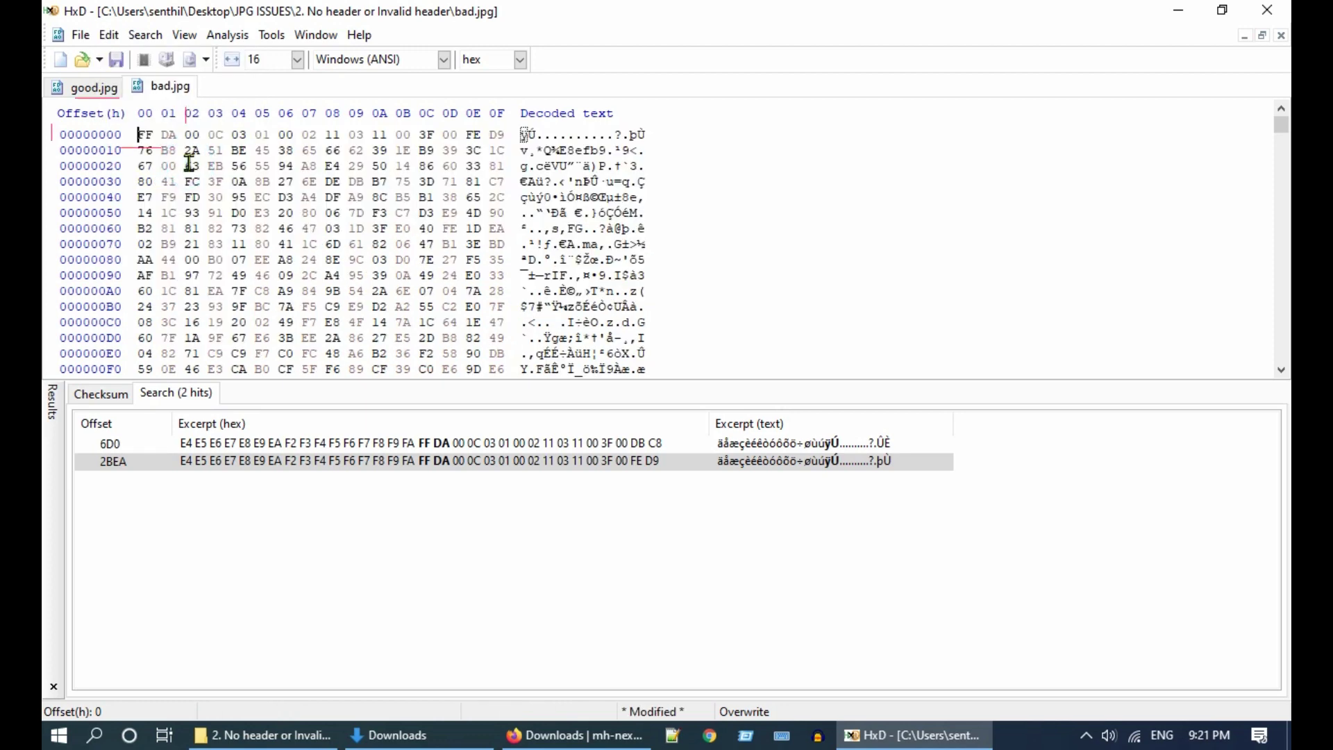
Paste-insert the copied good.jpg header at the start of bad.jpg and save the file.
click(111, 36)
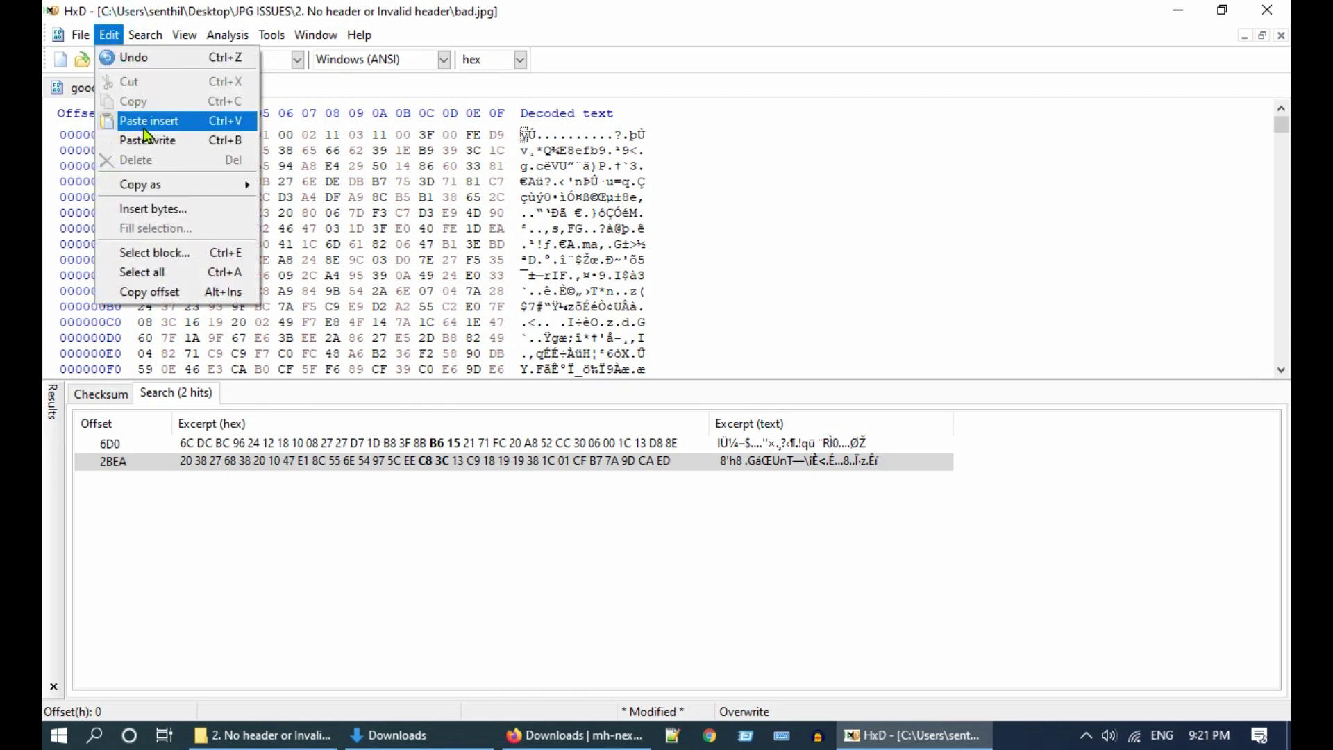
click(204, 122)
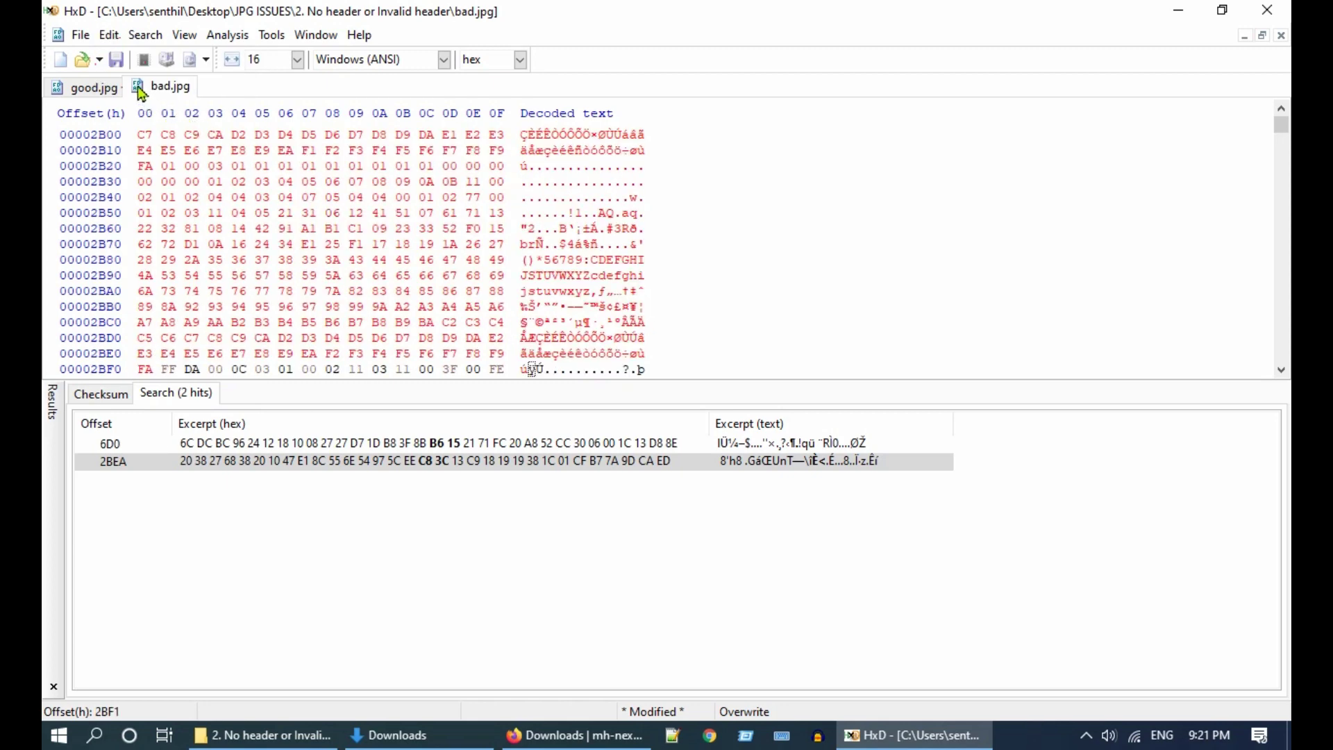
click(119, 65)
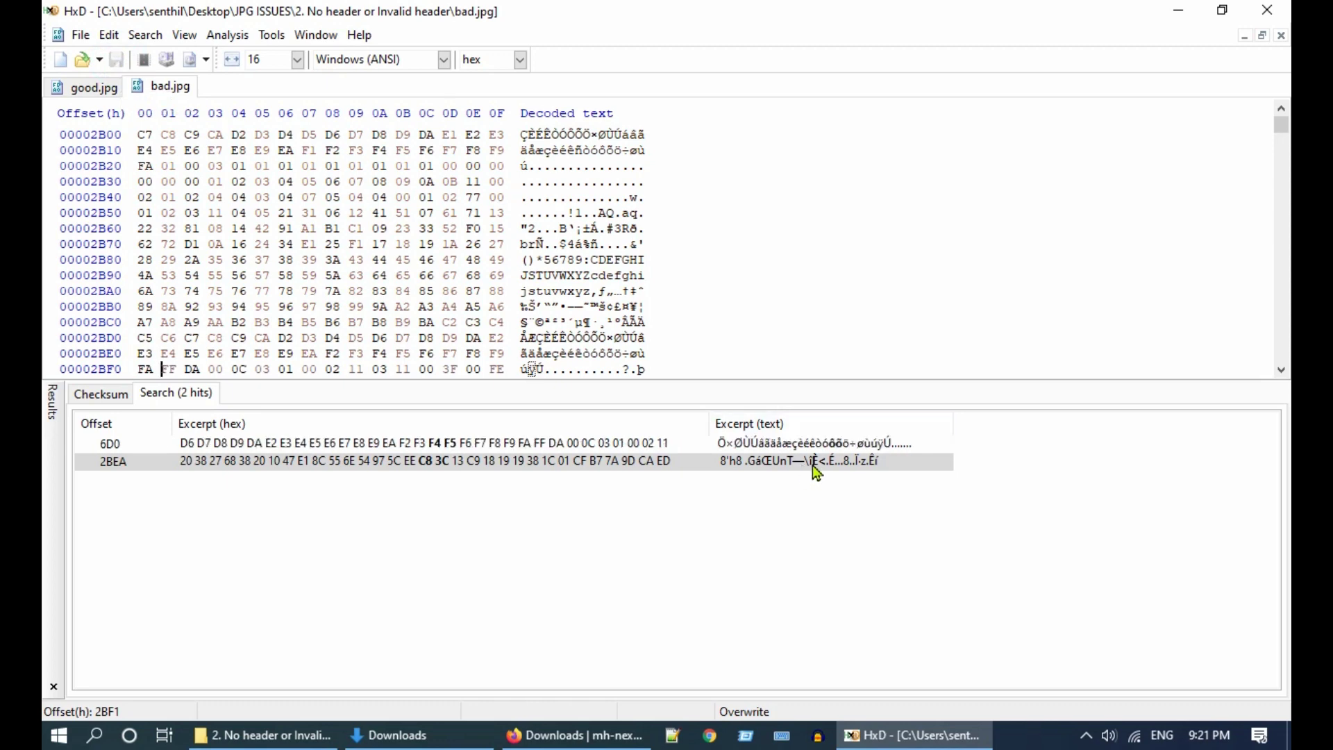
Close the hex editor and open the repaired bad.jpg from its folder to check the picture.
click(1266, 12)
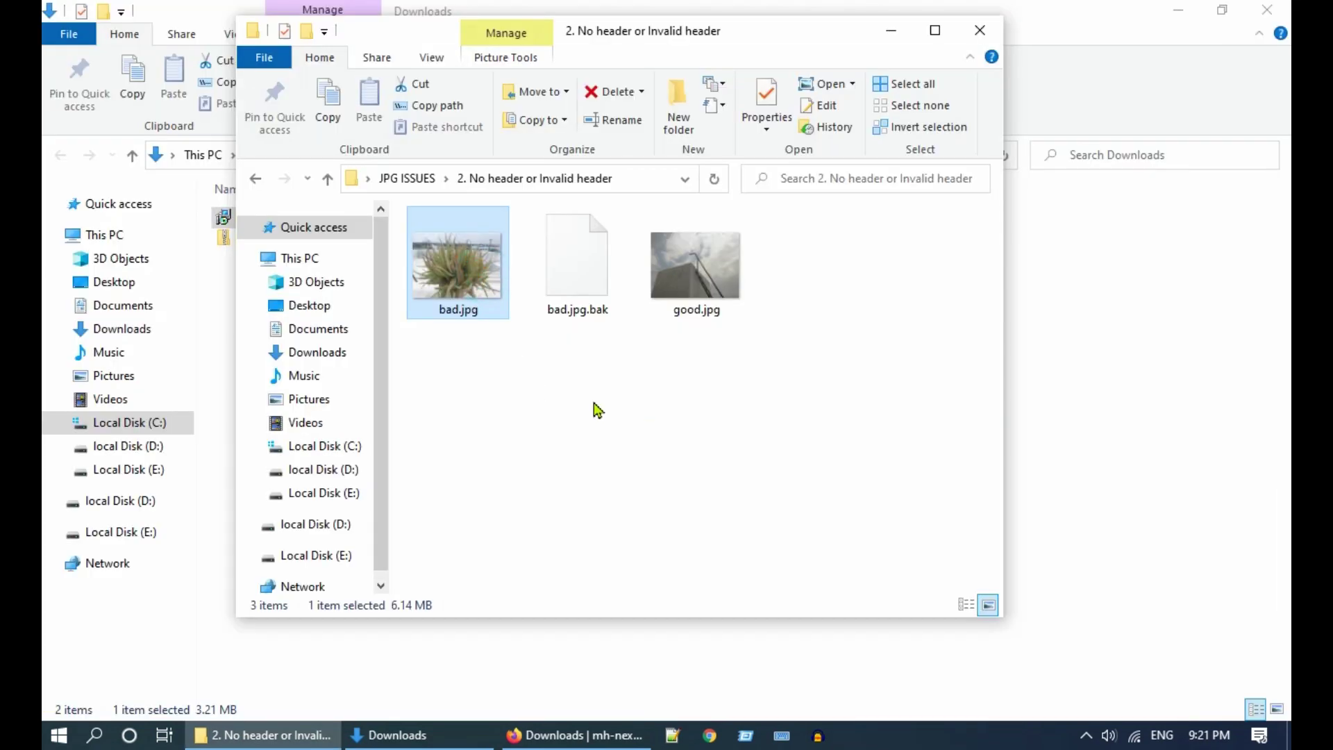
double_click(490, 295)
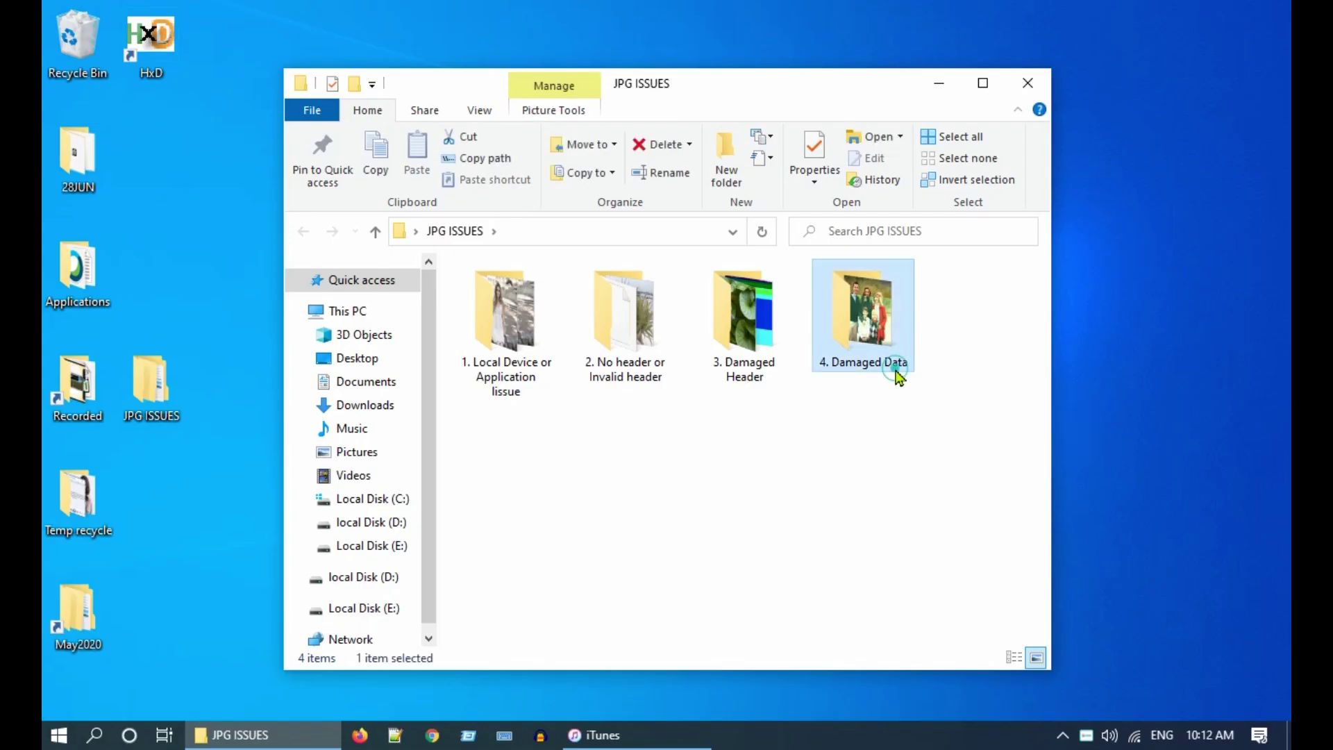
View Damaged1.jpg from the "4. Damaged Data" folder to examine its displaced and discoloured areas, and close the viewer.
double_click(896, 374)
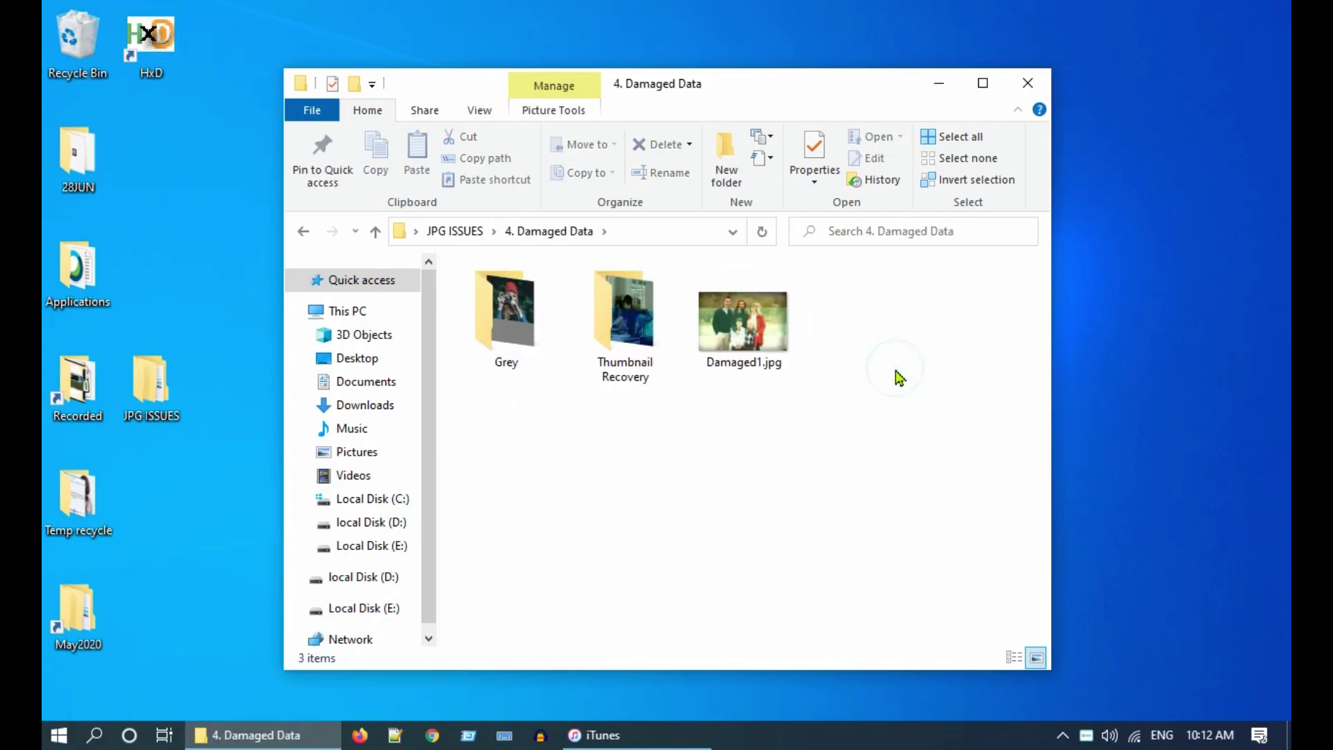
double_click(759, 345)
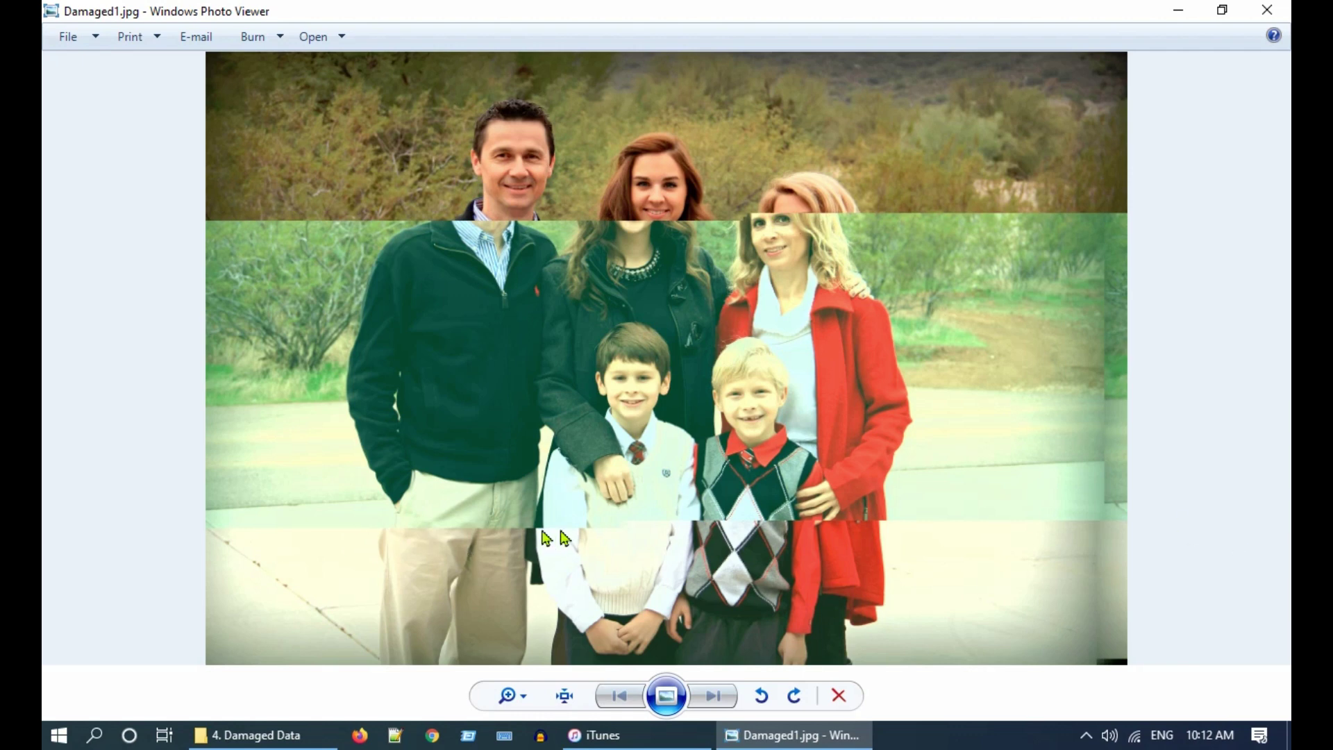
click(1268, 10)
double_click(540, 339)
click(539, 338)
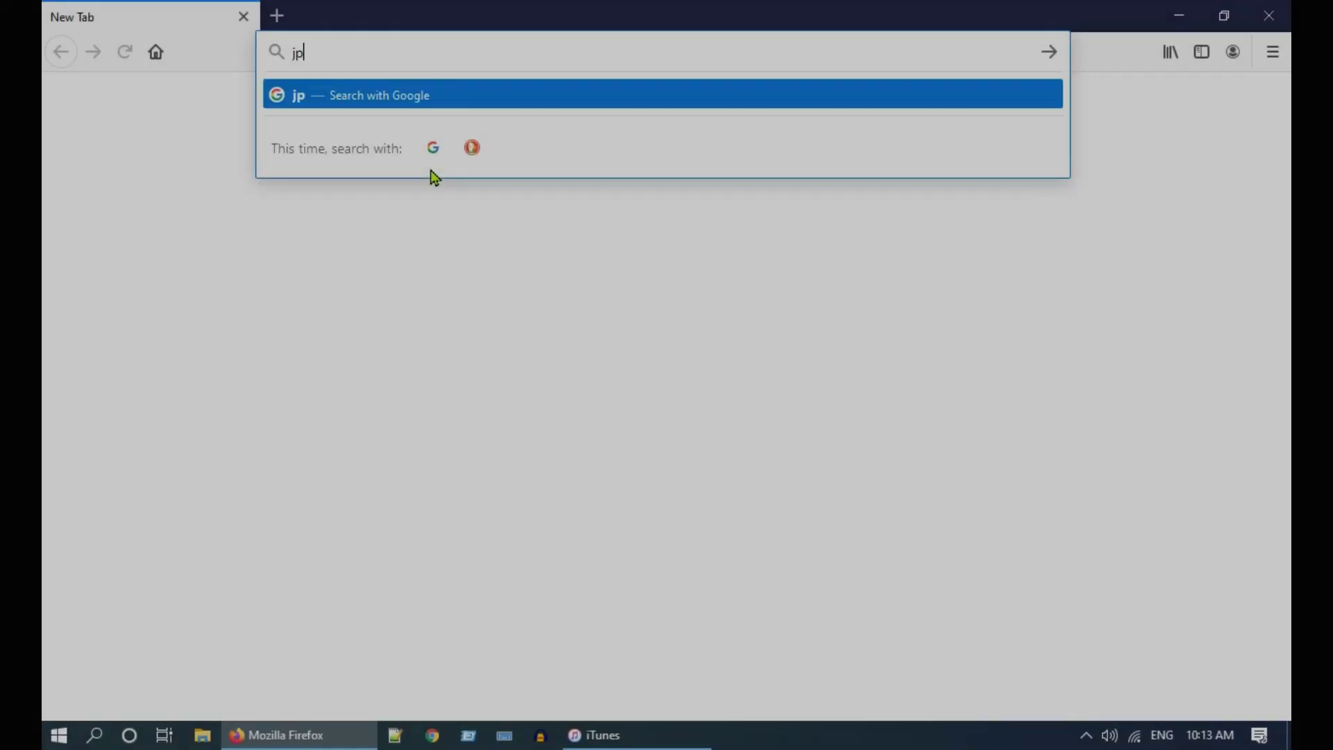
In Firefox, search the web for "jpeg repair shop" and open the official JPEG Repair Shop page.
text(eg repair shop)
key(Return)
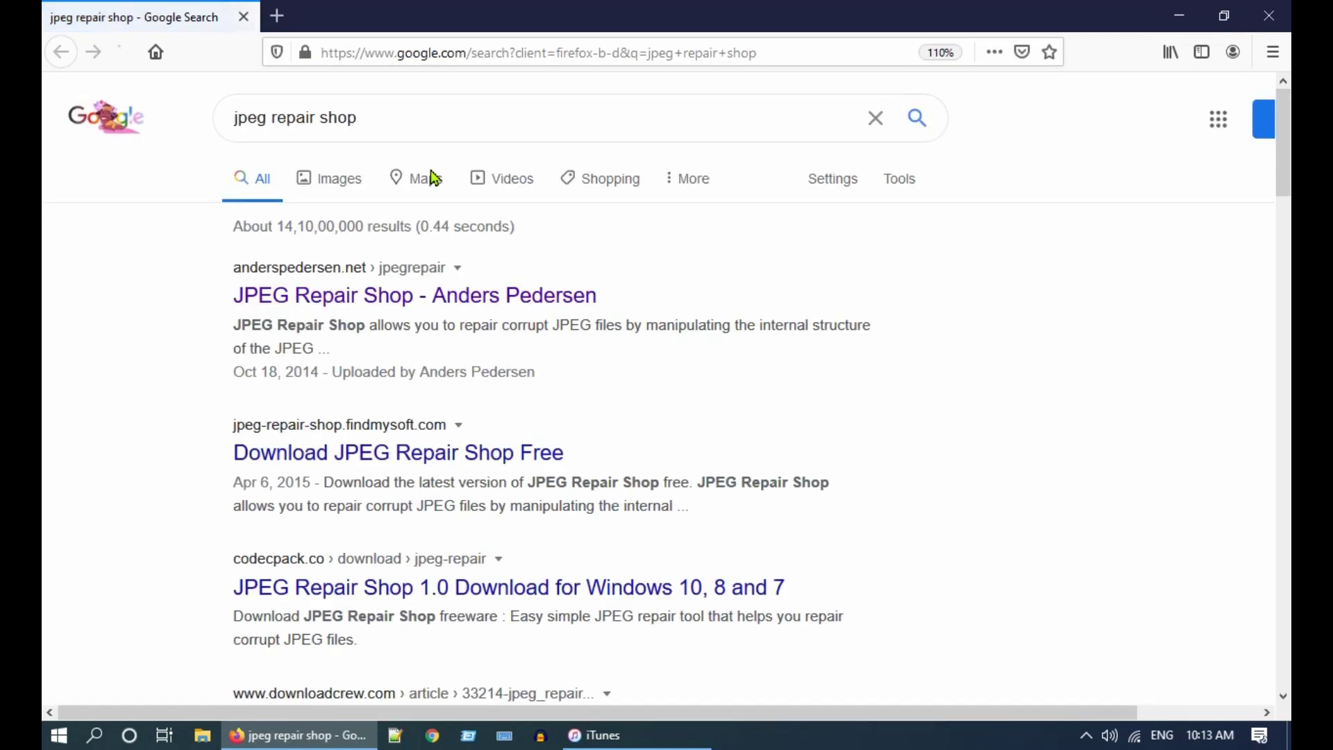
click(435, 297)
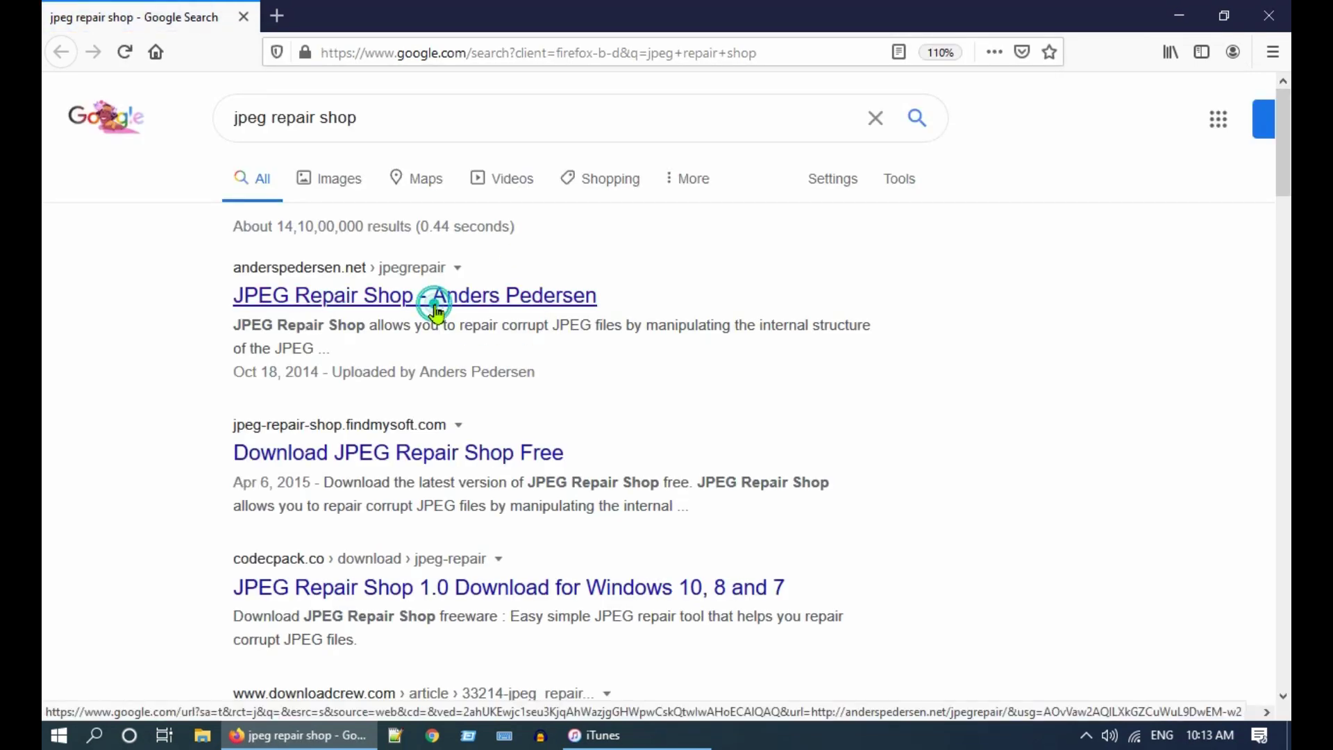
Download JPEG Repair Shop for Windows from the page's Download section and show the downloaded JRS.zip in its folder.
click(139, 348)
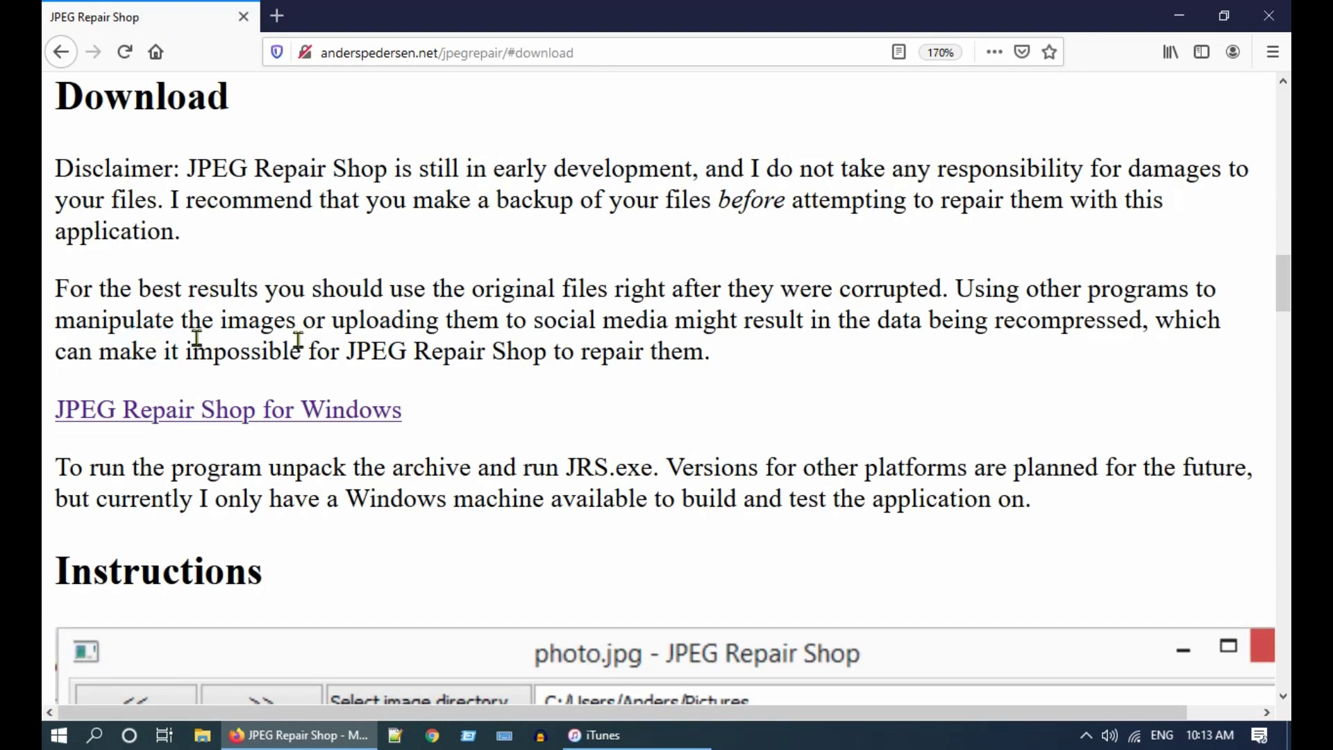
click(373, 429)
click(820, 370)
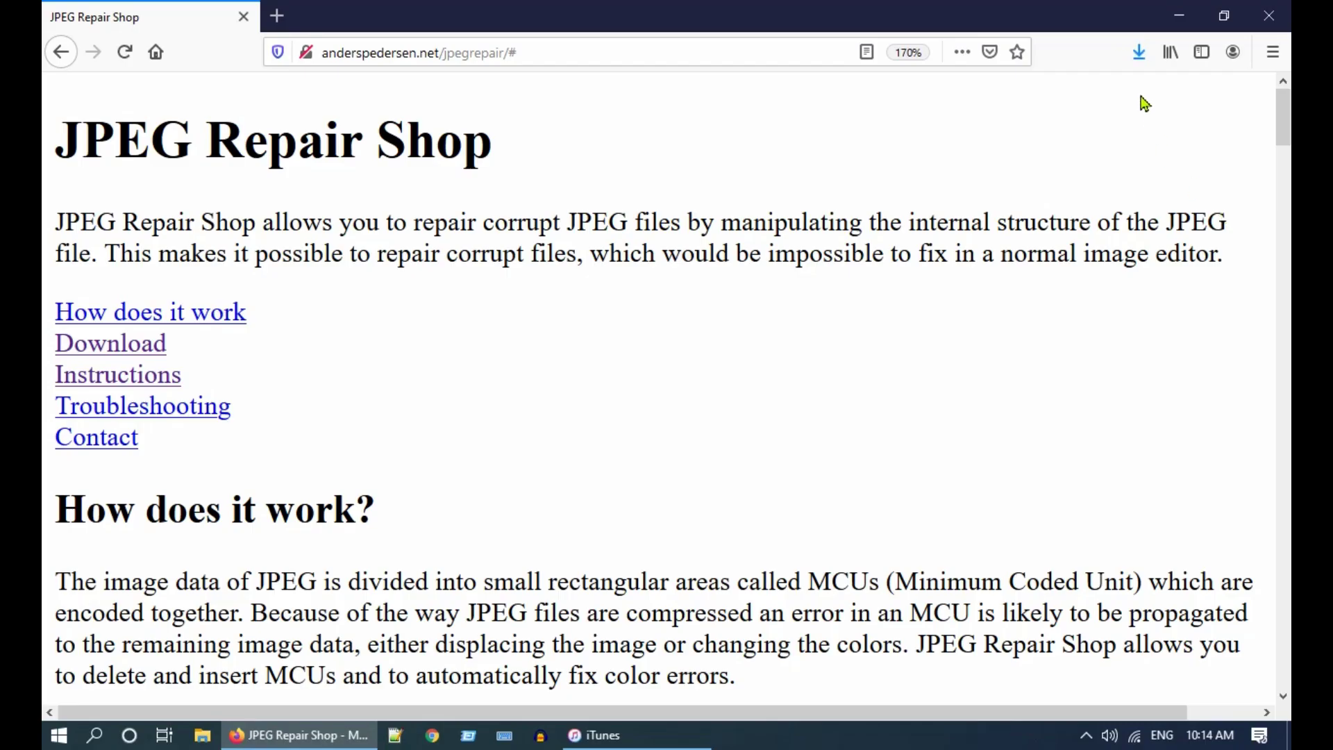
click(1140, 53)
click(1126, 105)
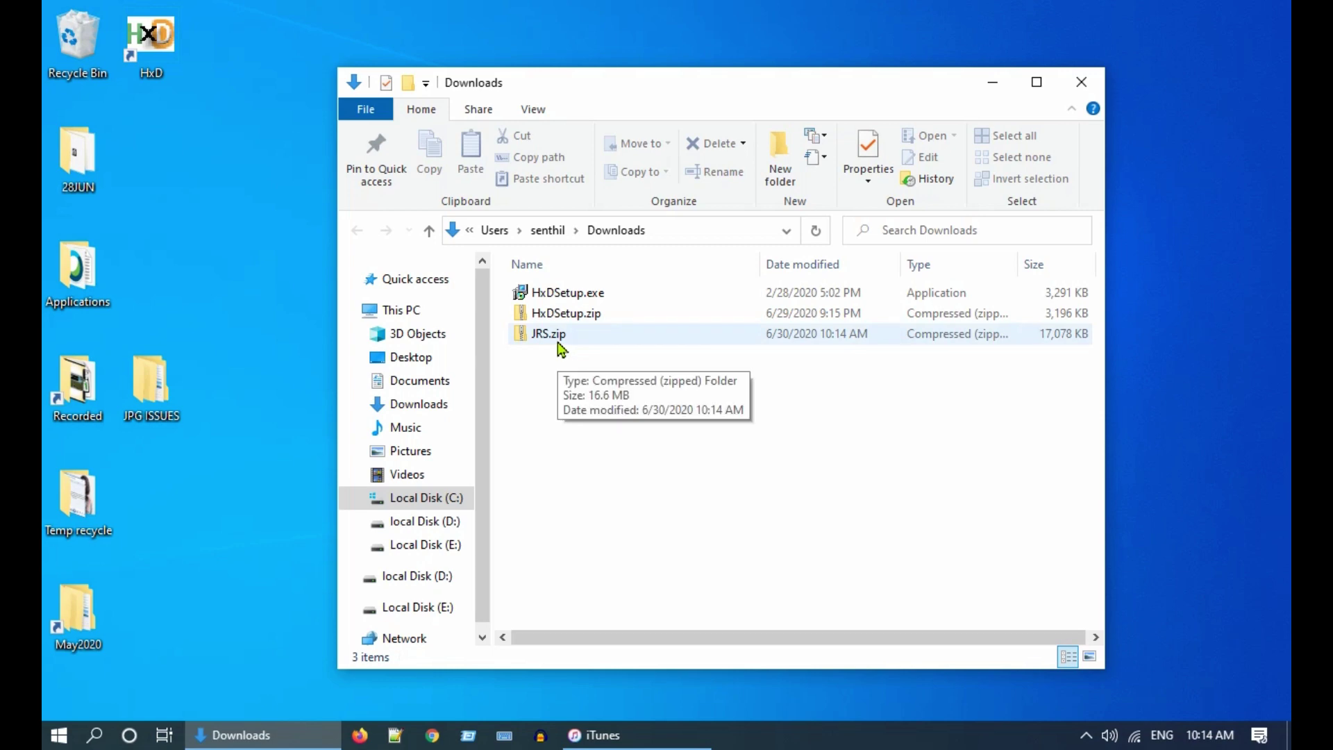
Extract JRS.zip into a JRS folder in Downloads and run JRS.exe from it.
click(555, 335)
right_click(556, 335)
mouse_move(666, 262)
click(903, 378)
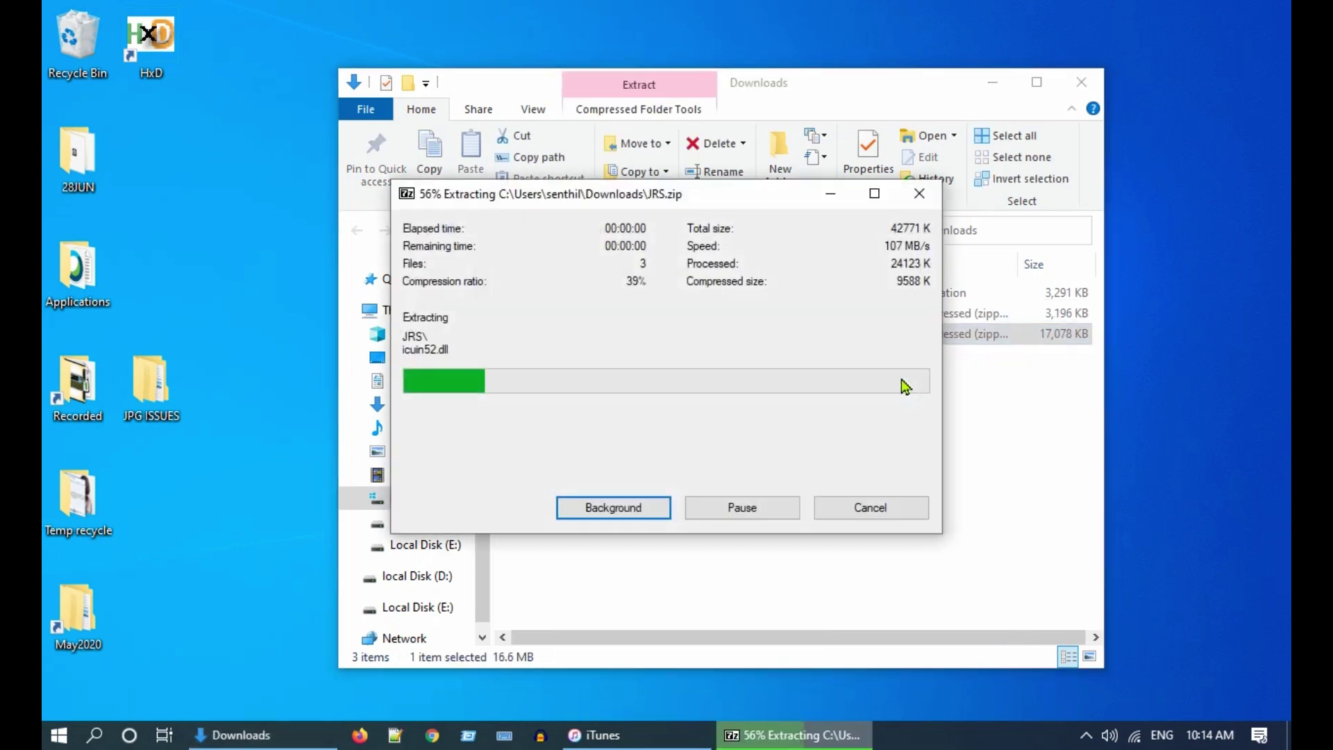
double_click(555, 295)
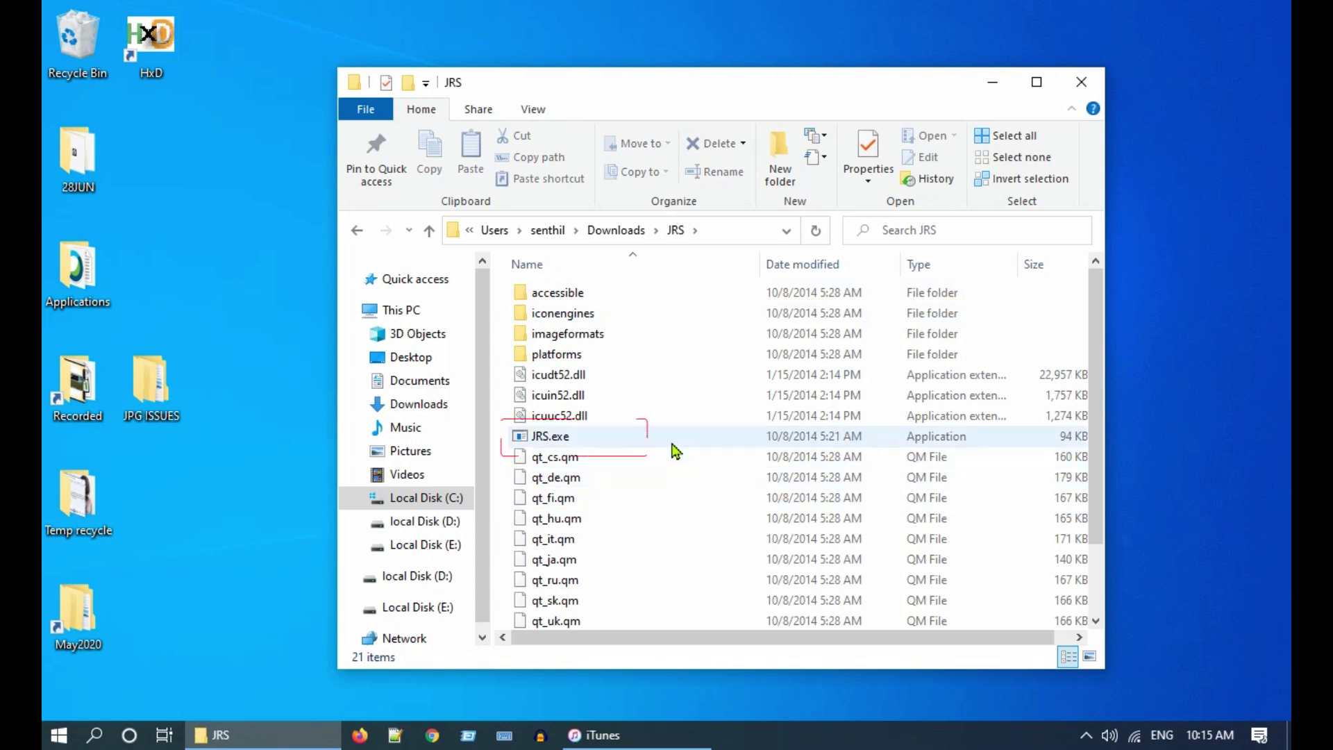
click(672, 444)
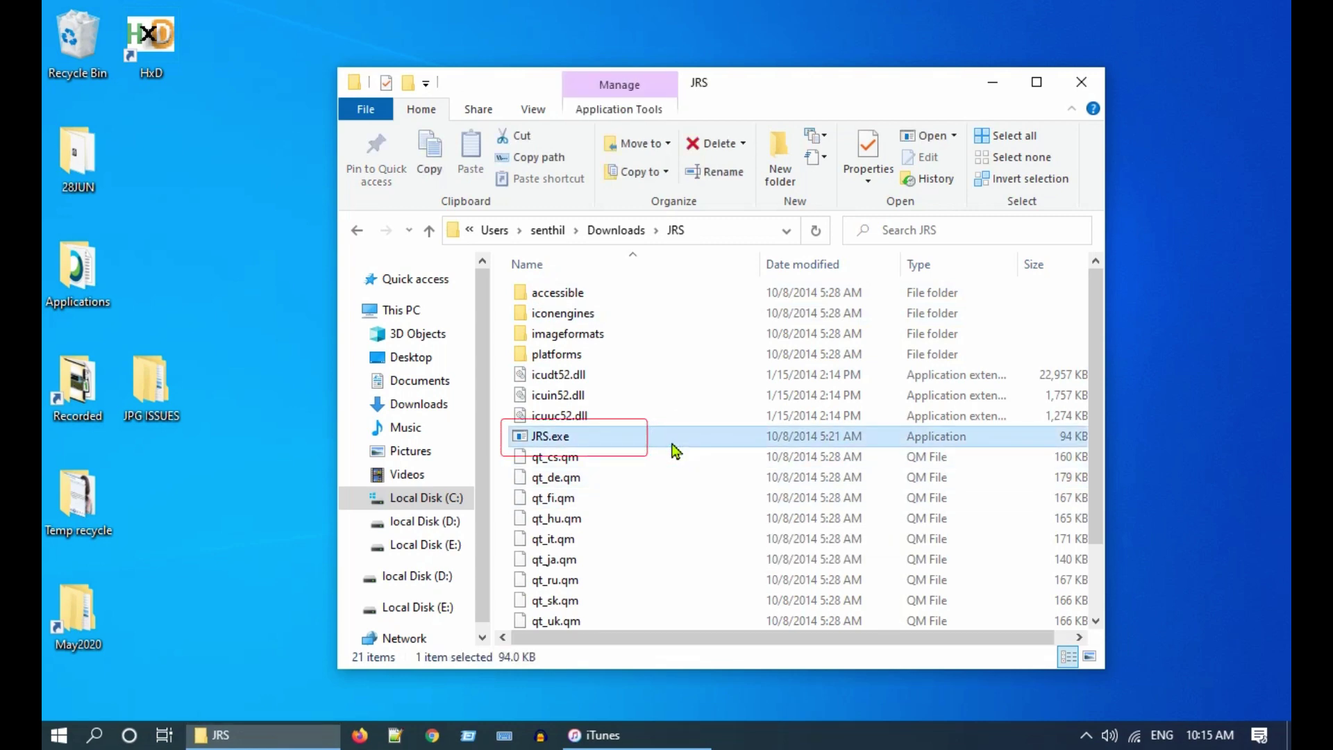
double_click(672, 444)
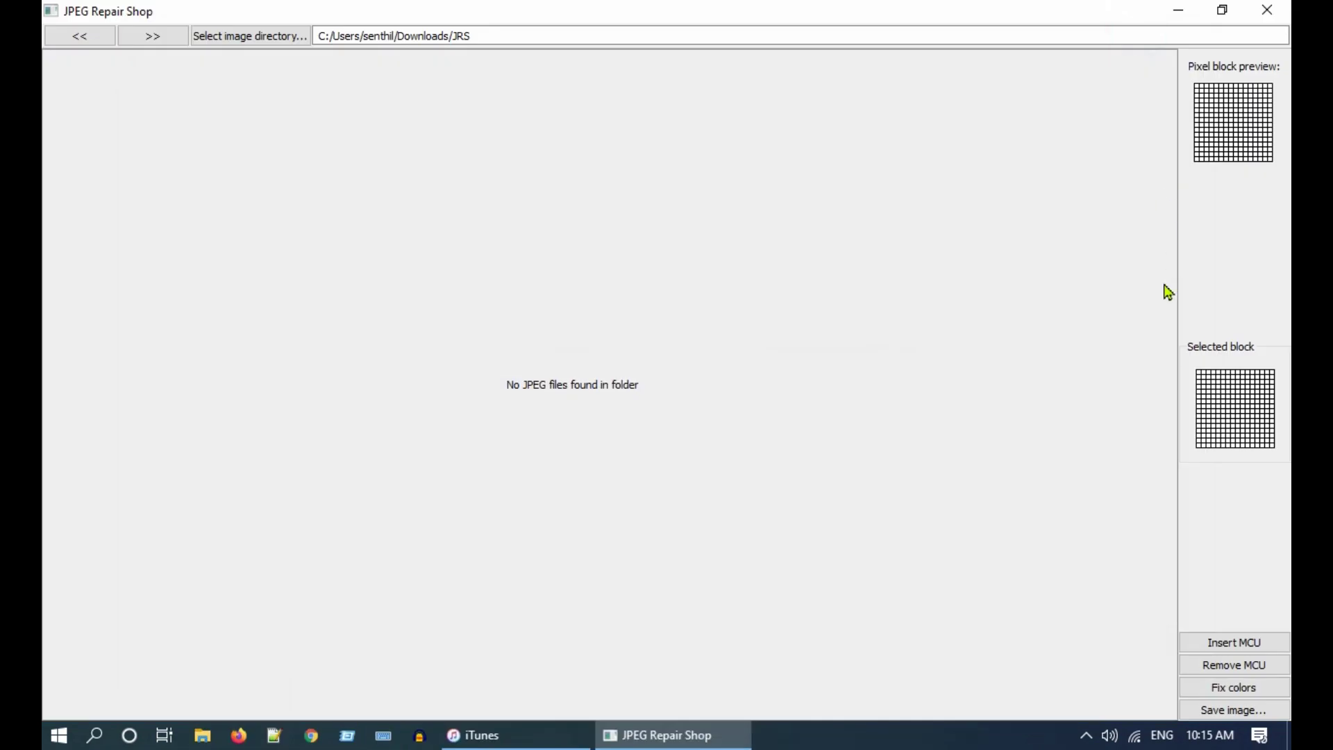
Set the image directory to the "4. Damaged Data" folder inside JPG ISSUES on the Desktop, loading Damaged1.jpg.
click(244, 44)
click(118, 193)
double_click(289, 207)
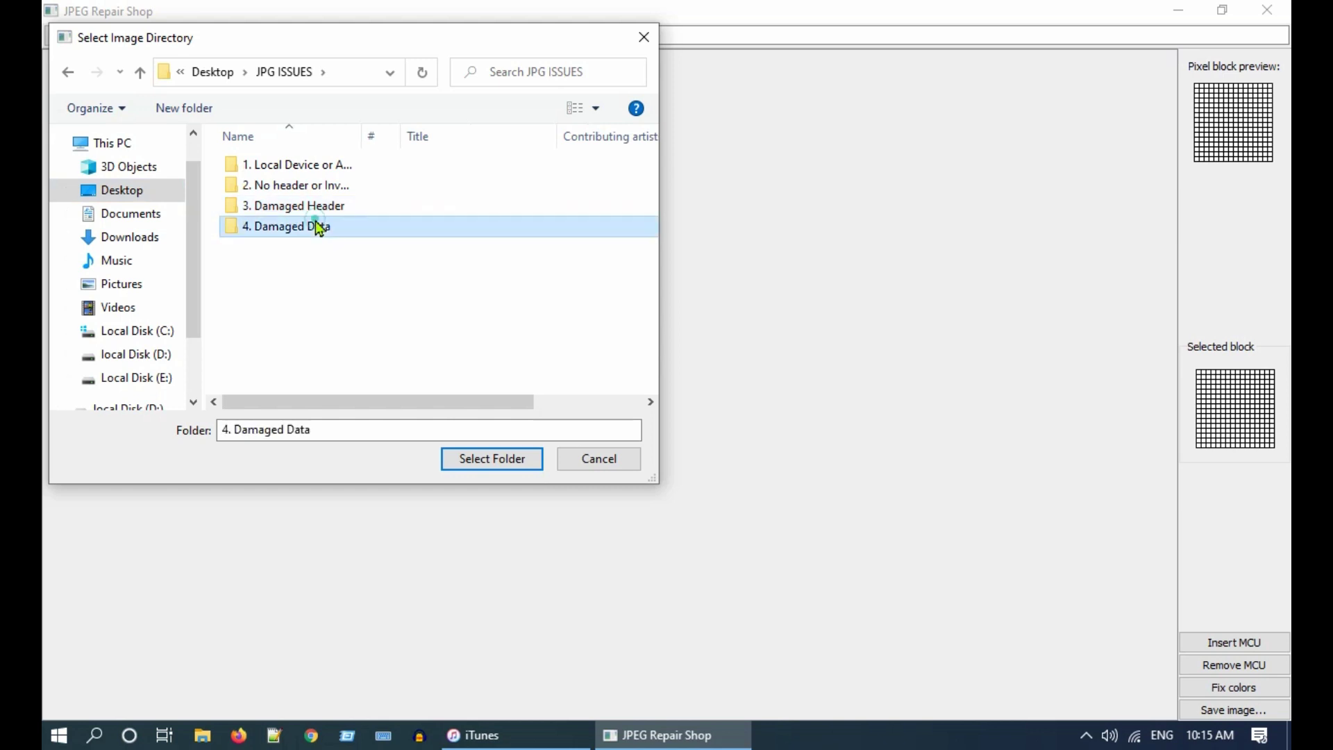
double_click(316, 223)
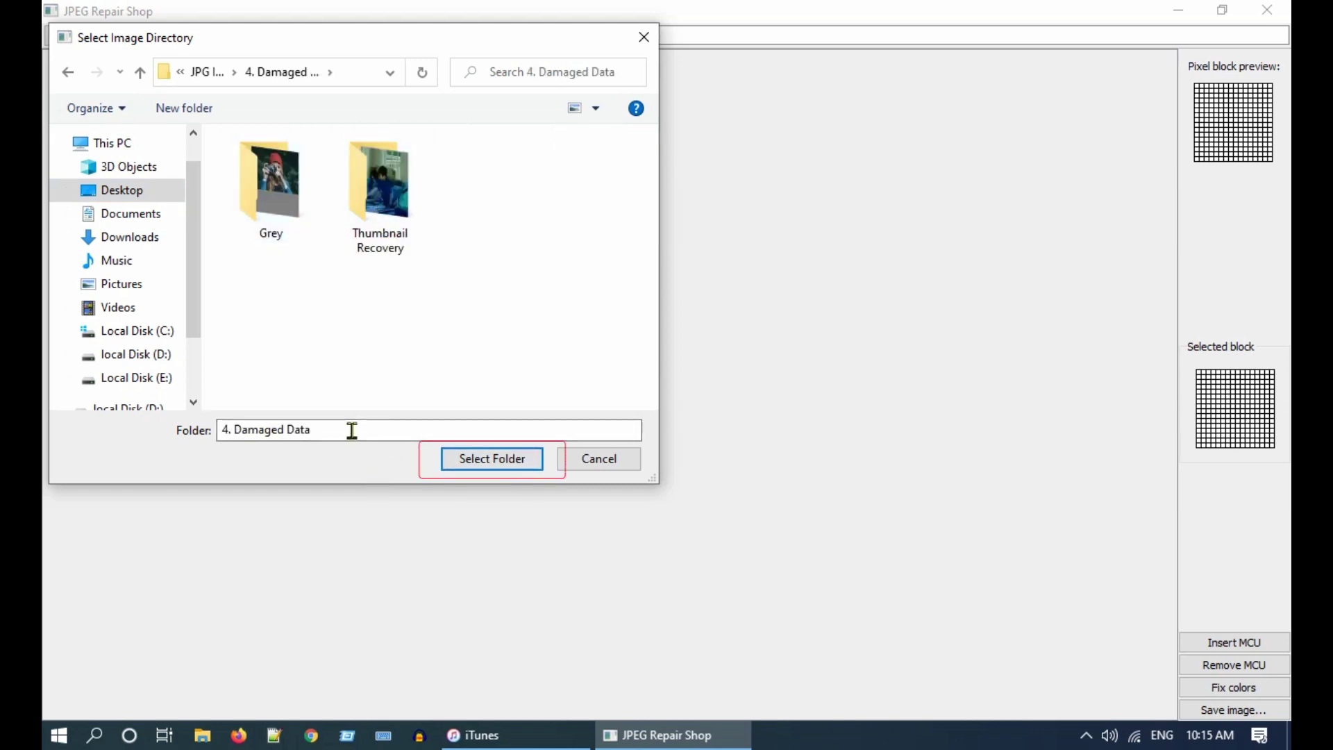
click(484, 461)
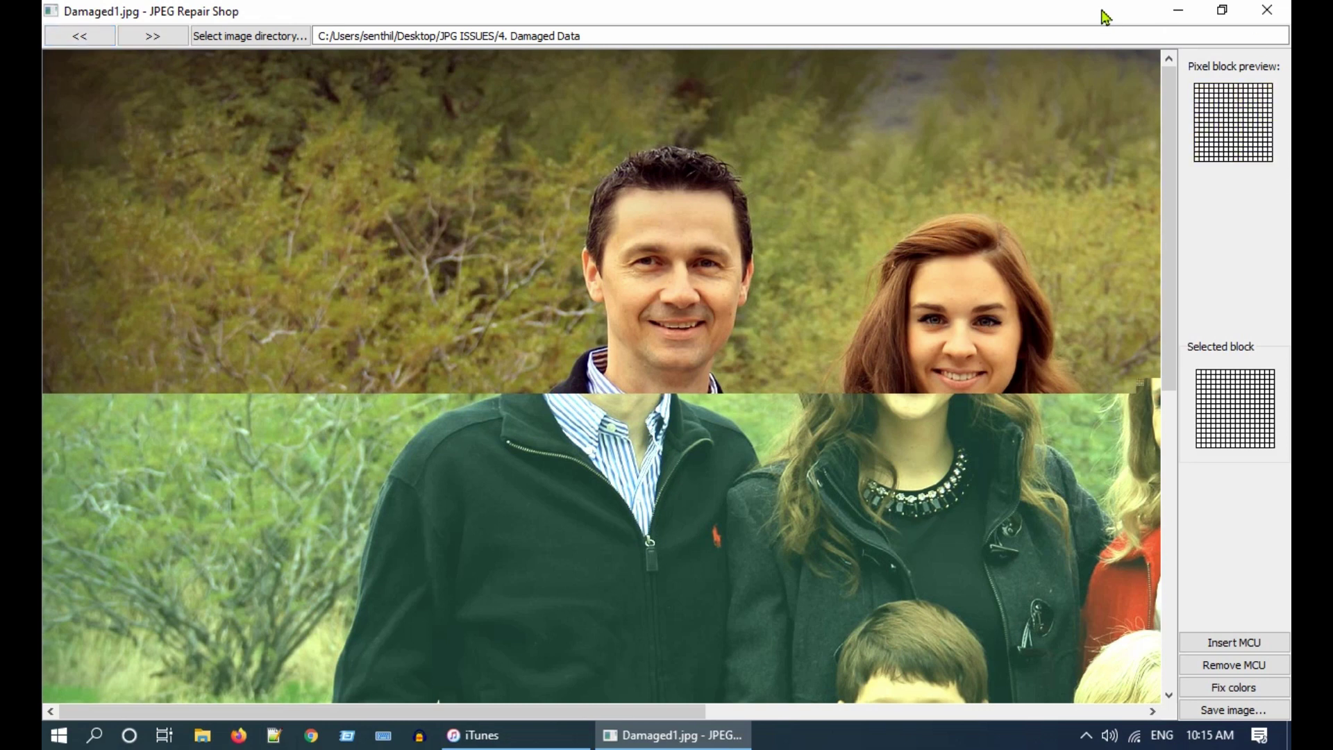
Minimize the JPEG Repair Shop window and refresh the desktop.
click(1179, 12)
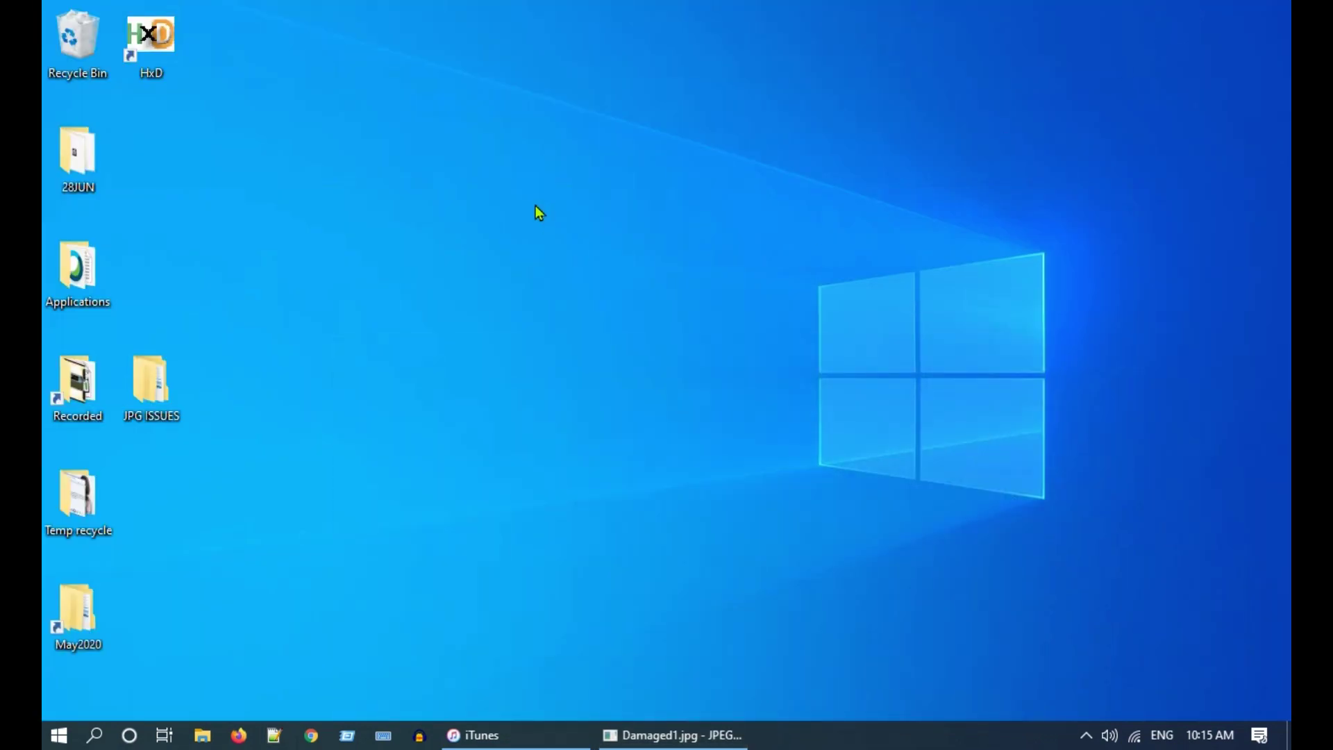
right_click(536, 206)
click(627, 268)
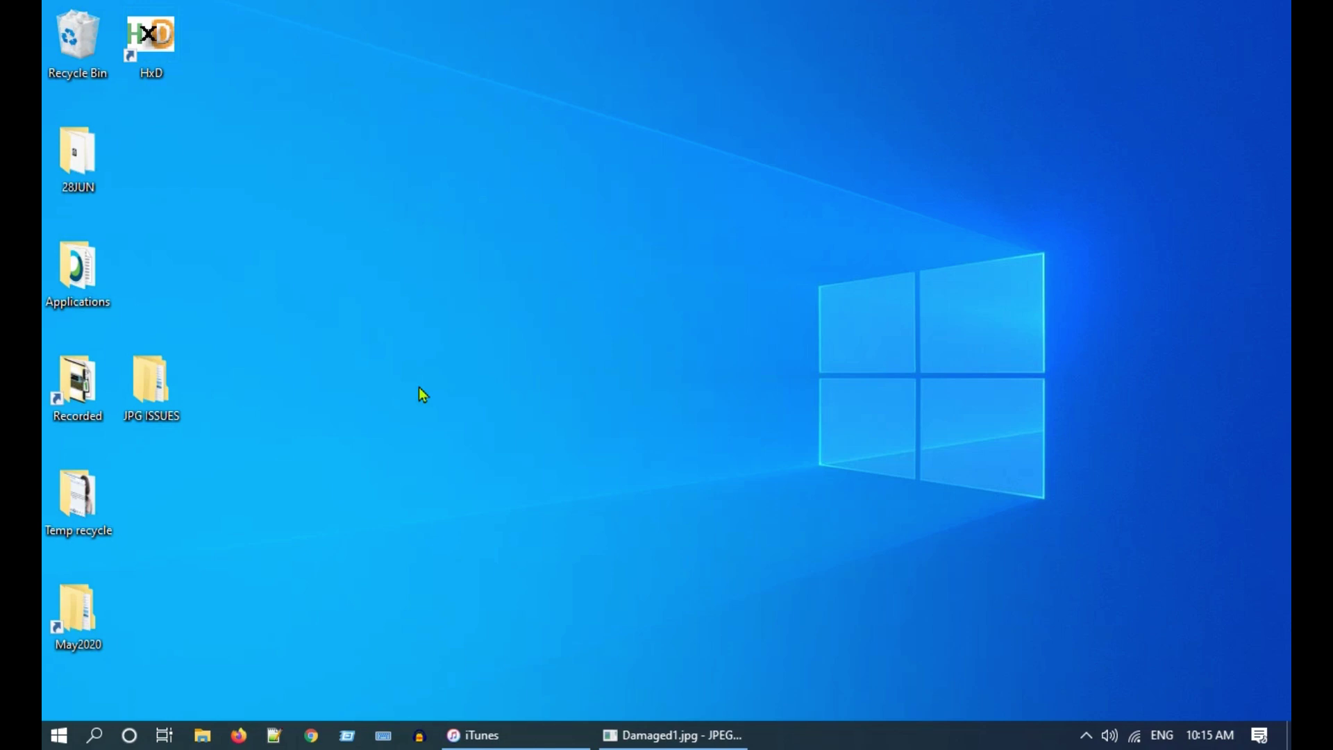
View Damaged1.jpg from the "4. Damaged Data" folder in JPG ISSUES and examine where its image bands shift and change colour.
double_click(172, 382)
double_click(915, 316)
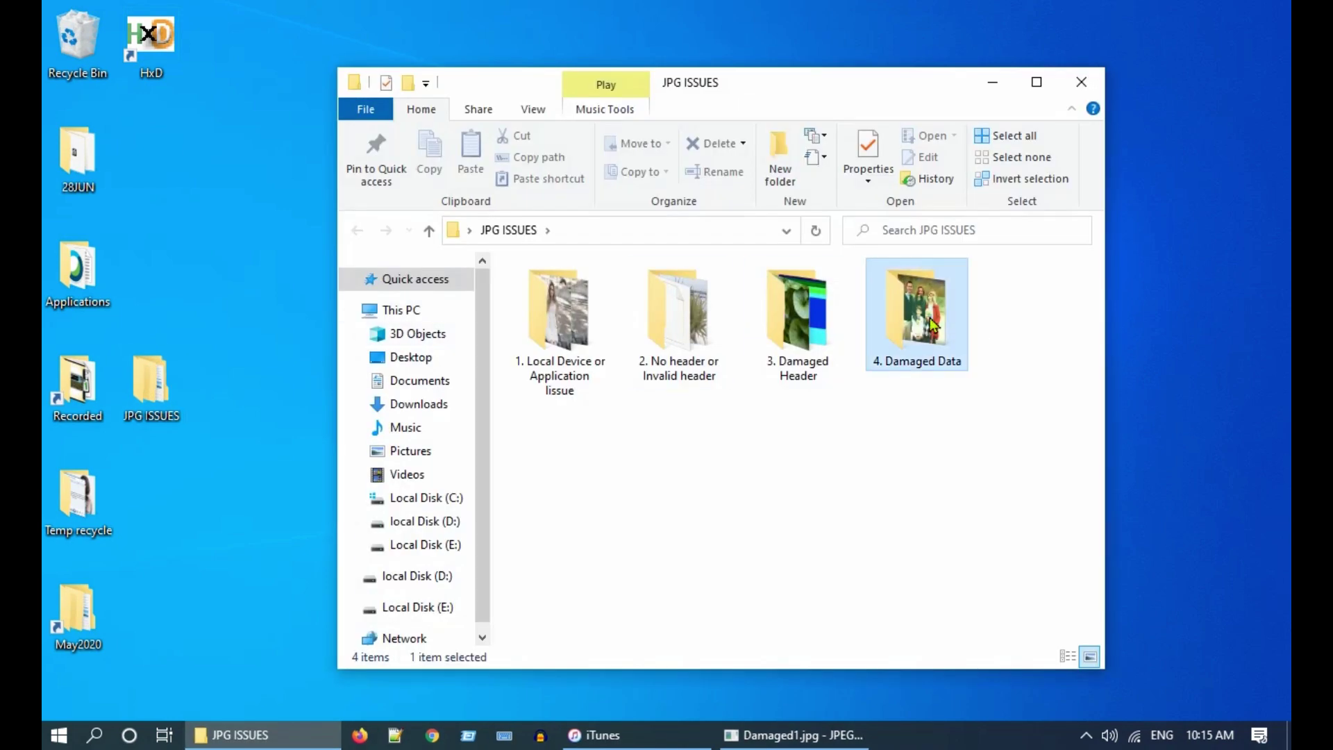
double_click(823, 334)
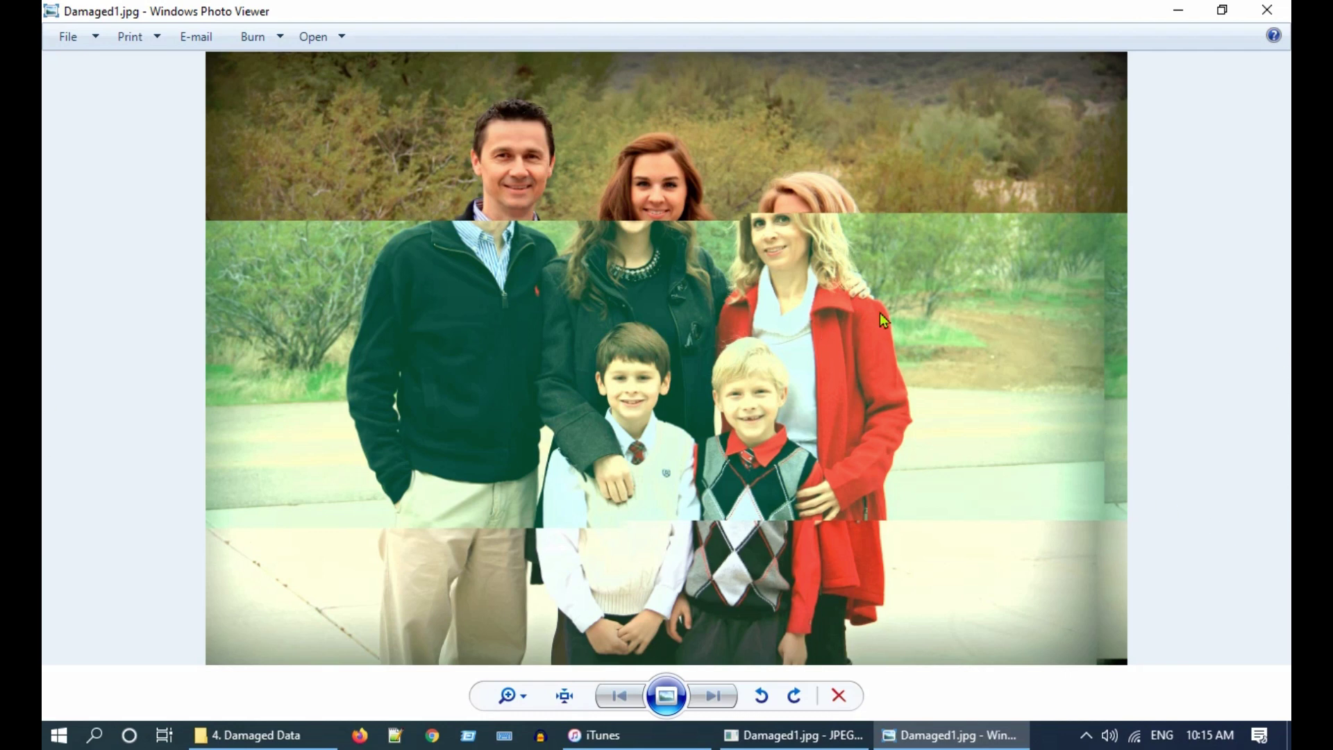
scroll(839, 385, up, 3)
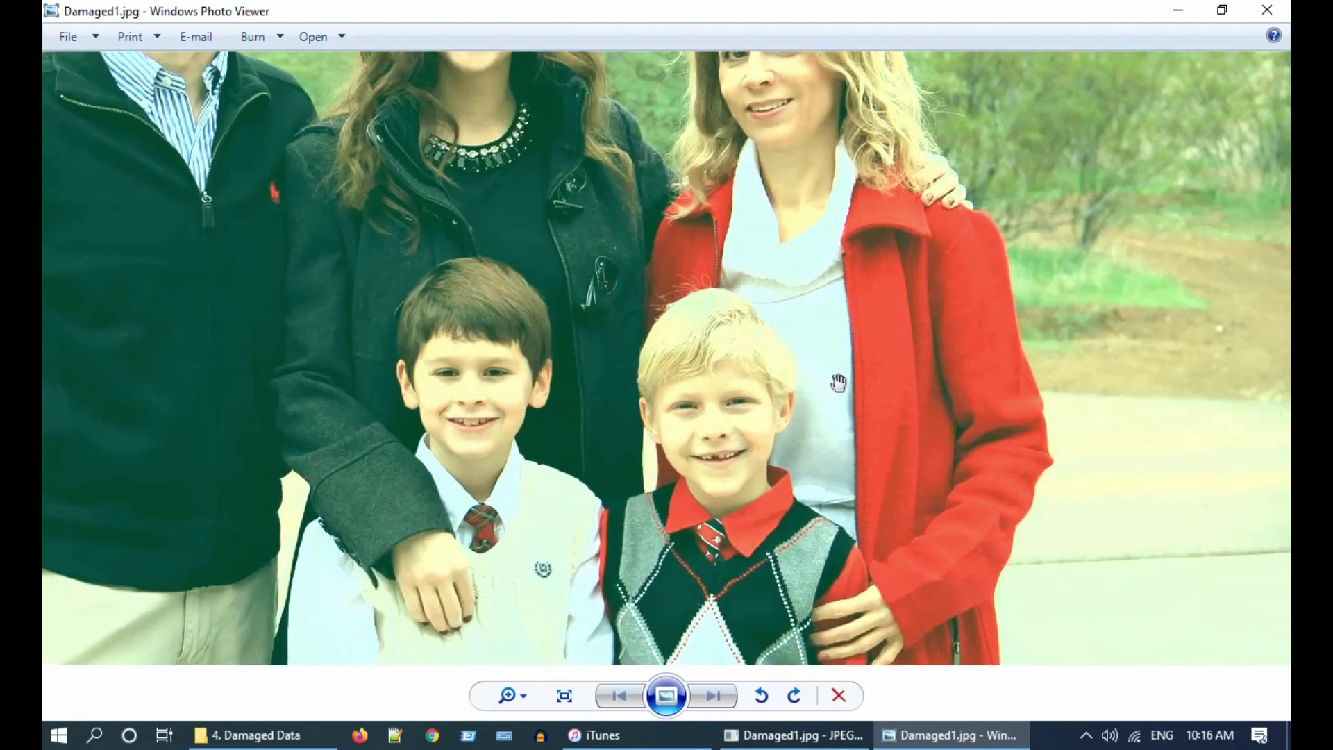
scroll(832, 280, down, 3)
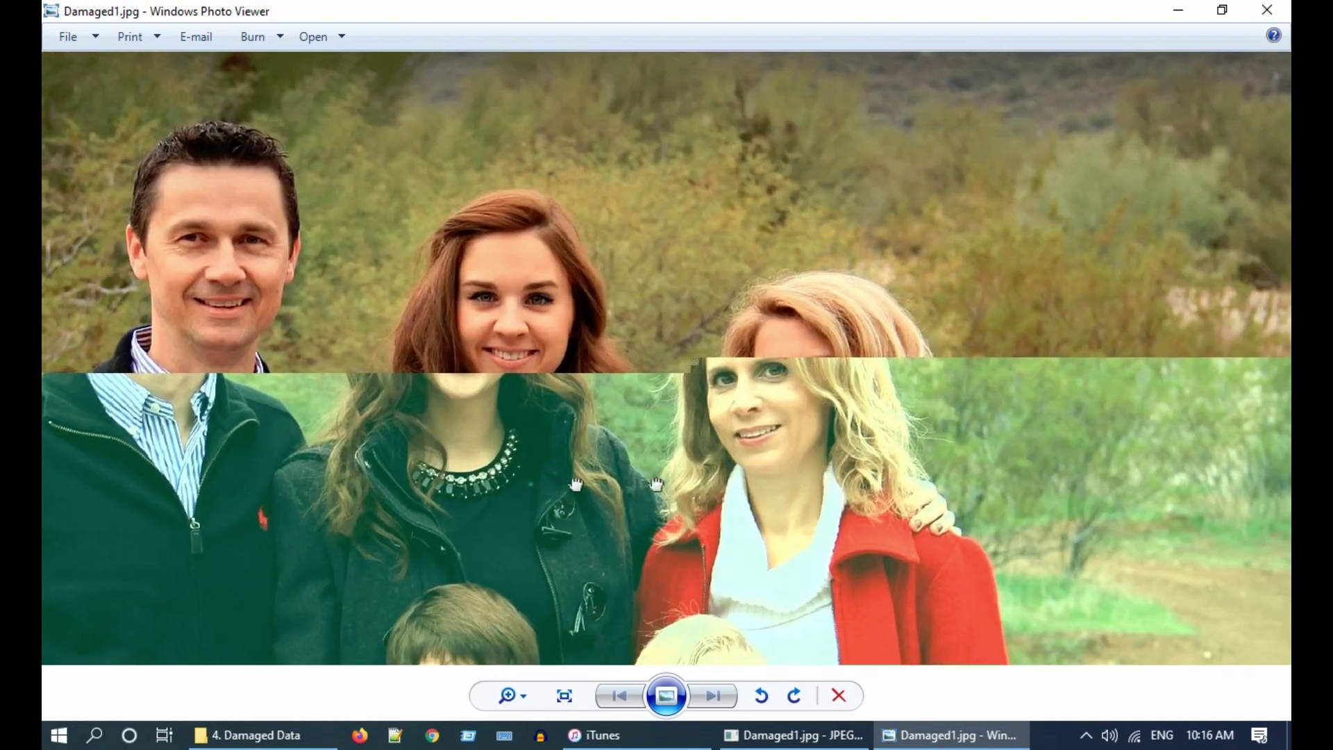
scroll(995, 507, up, 2)
drag(995, 508, 491, 462)
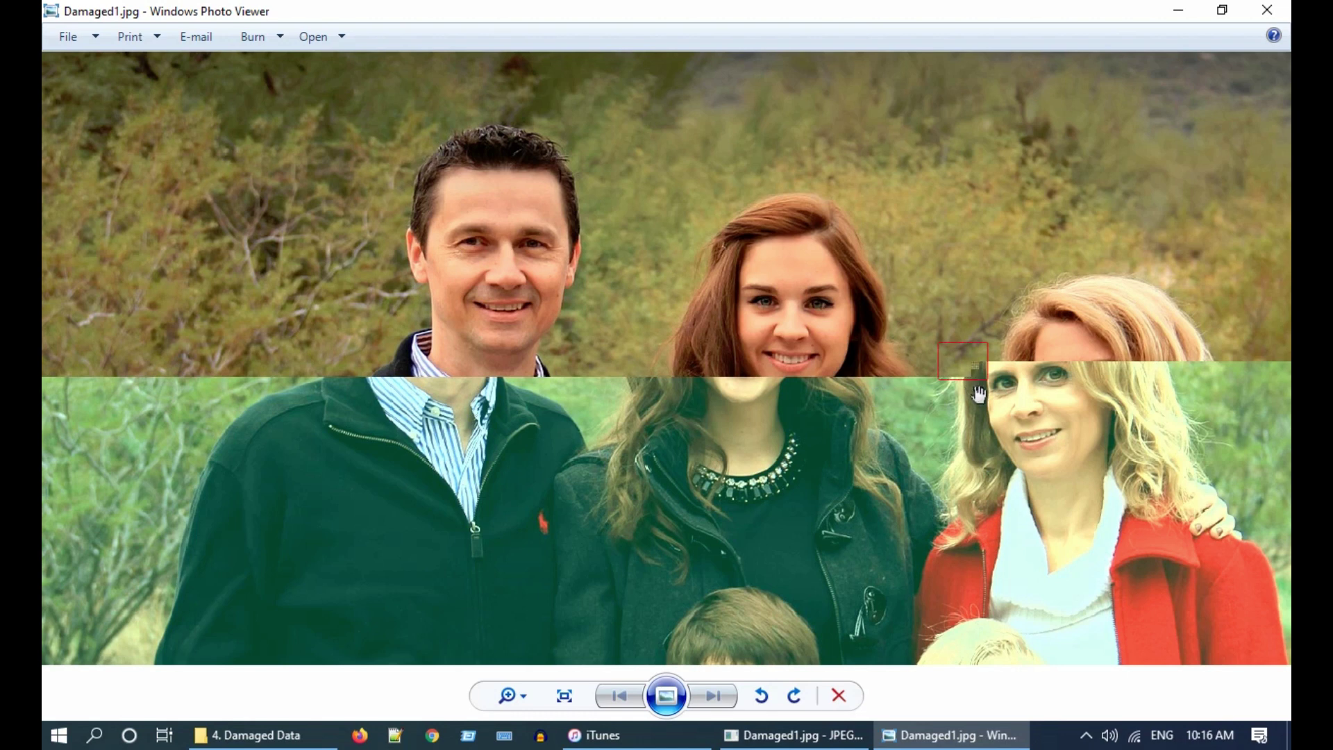
scroll(978, 394, down, 10)
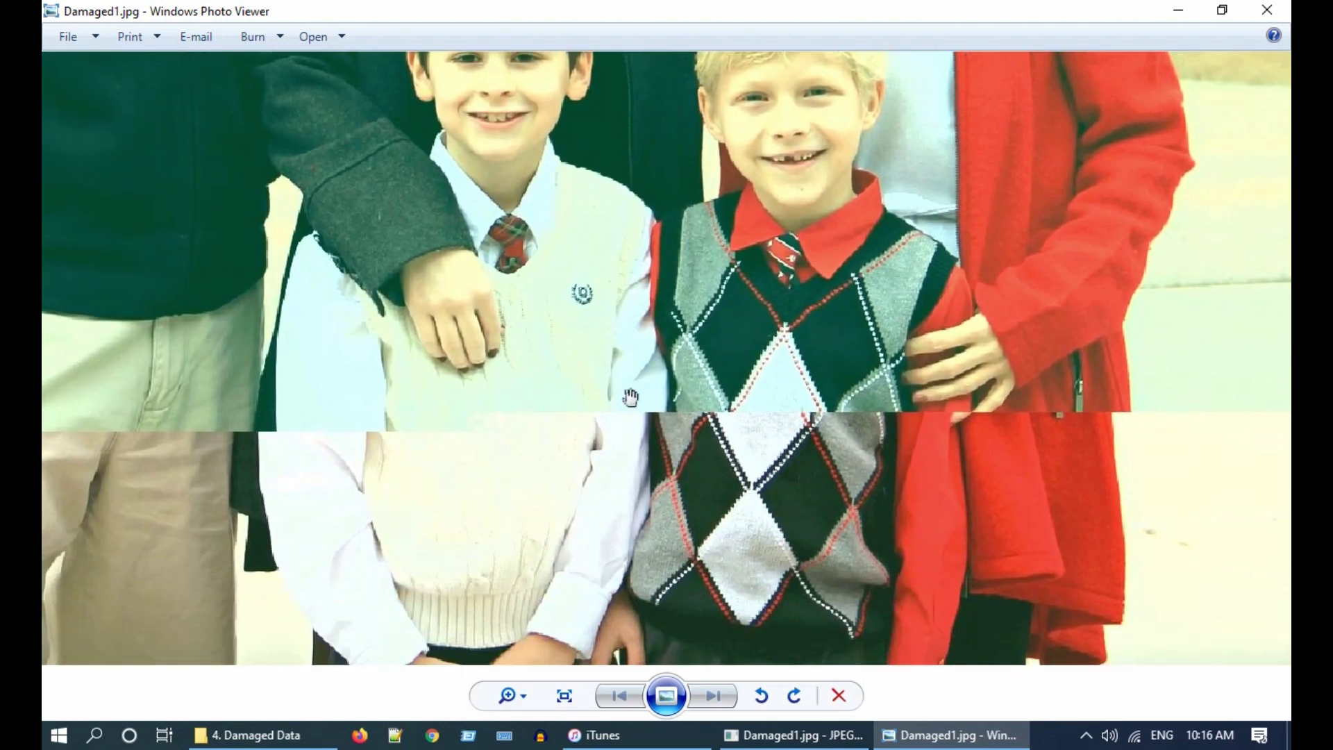
drag(538, 494, 646, 443)
scroll(632, 378, up, 1)
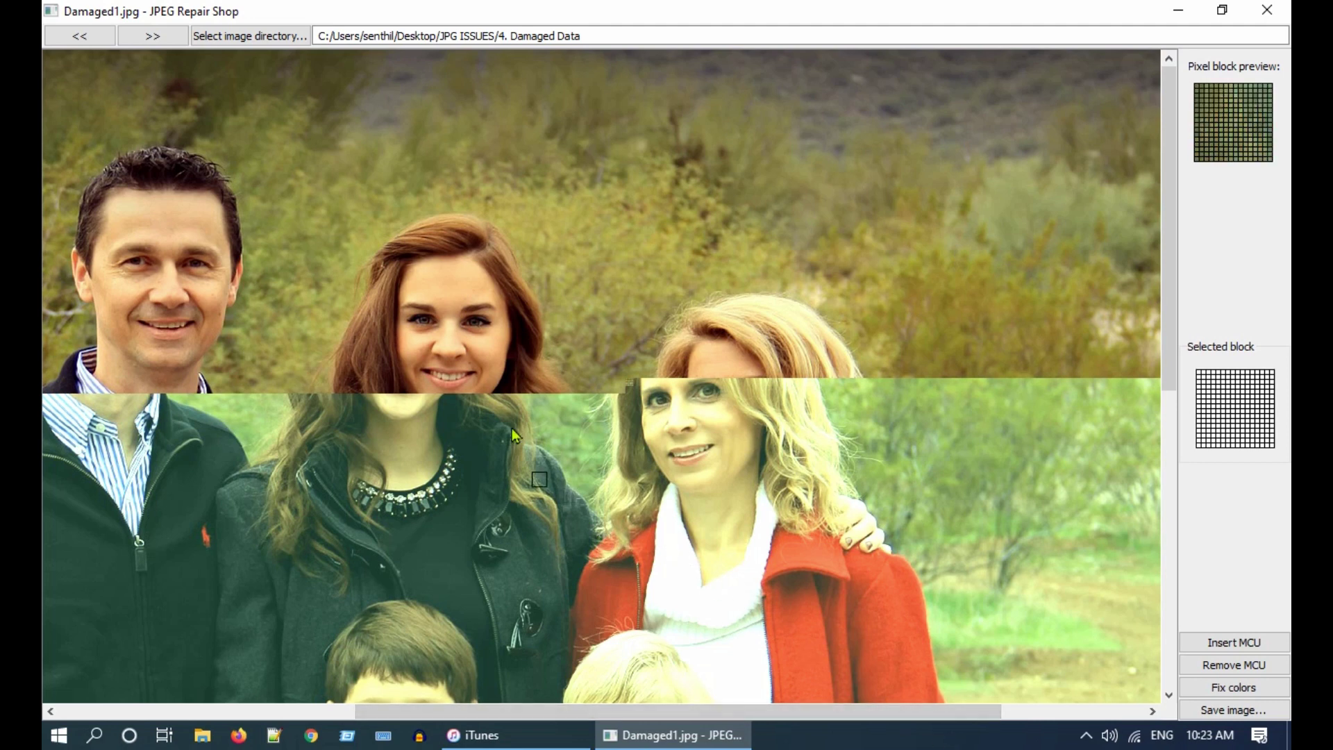
In JPEG Repair Shop, remove one MCU at the first break beside the blonde woman's face and insert four MCUs there.
click(628, 387)
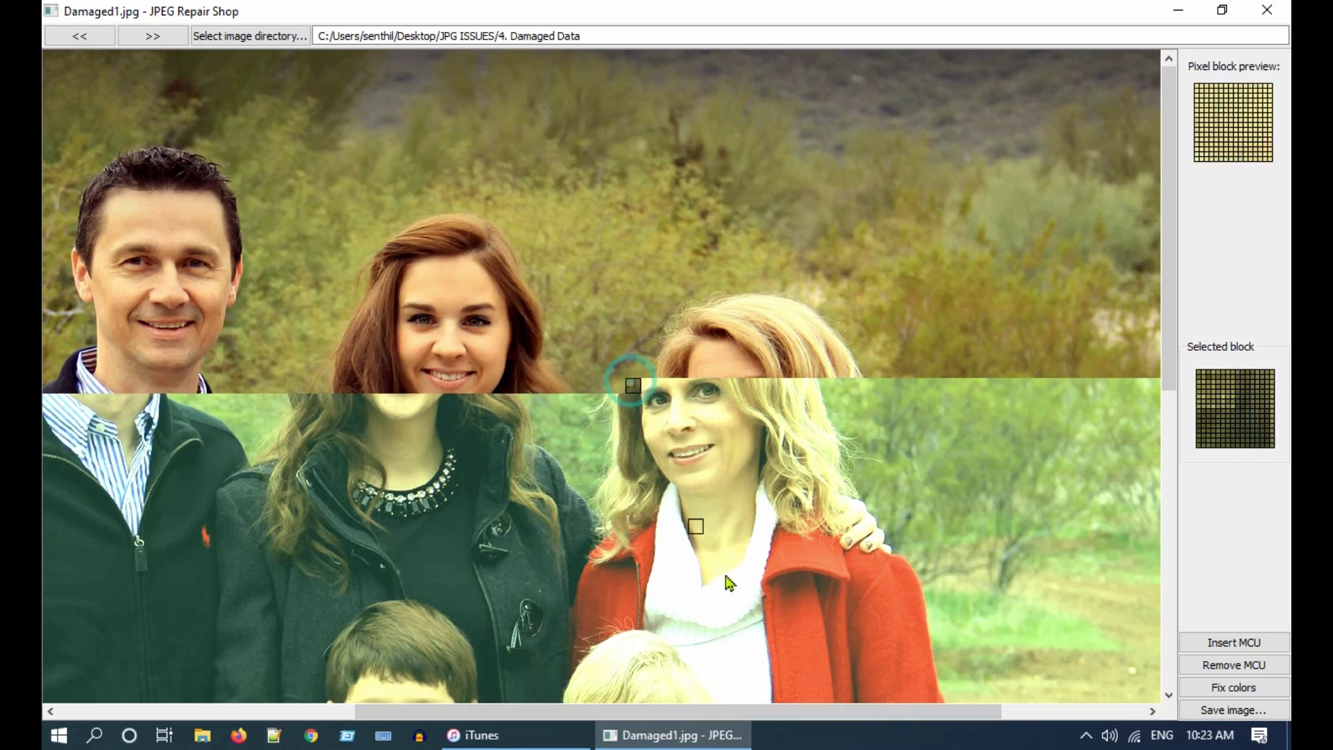
click(1265, 672)
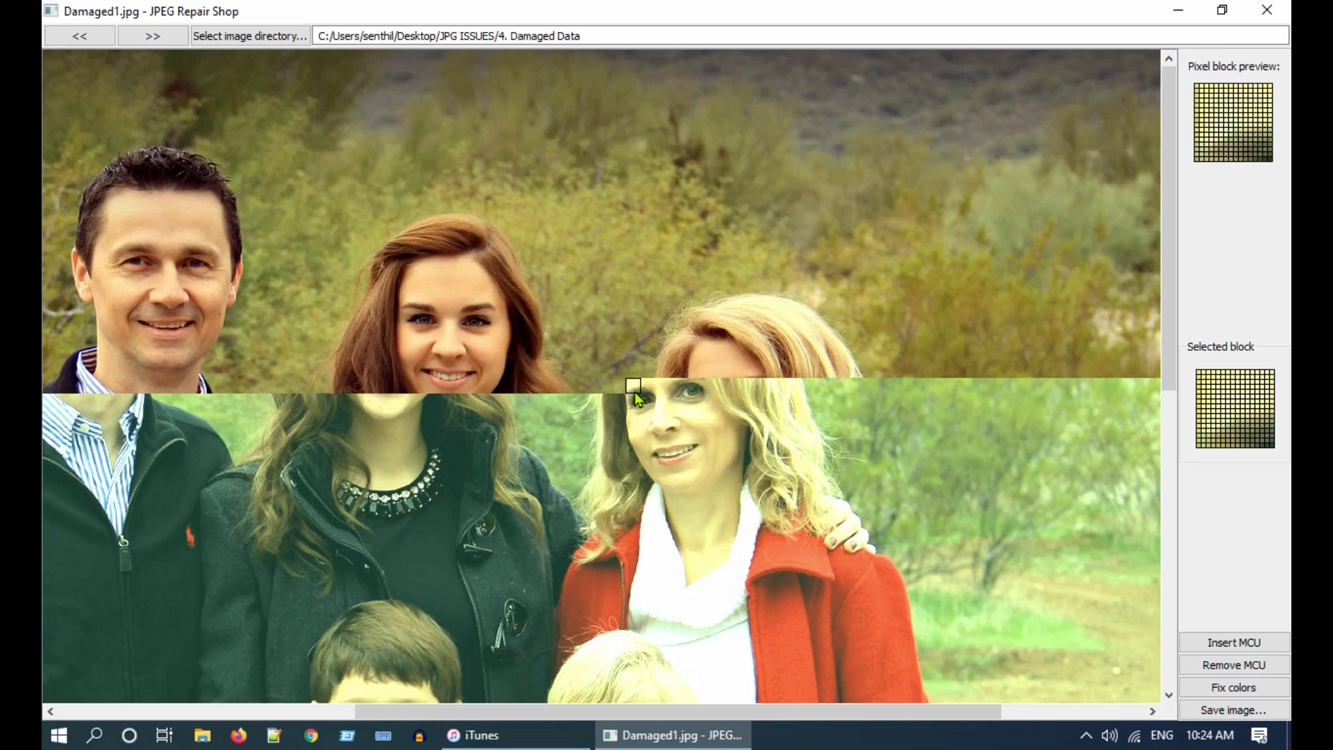
click(1271, 651)
click(1271, 652)
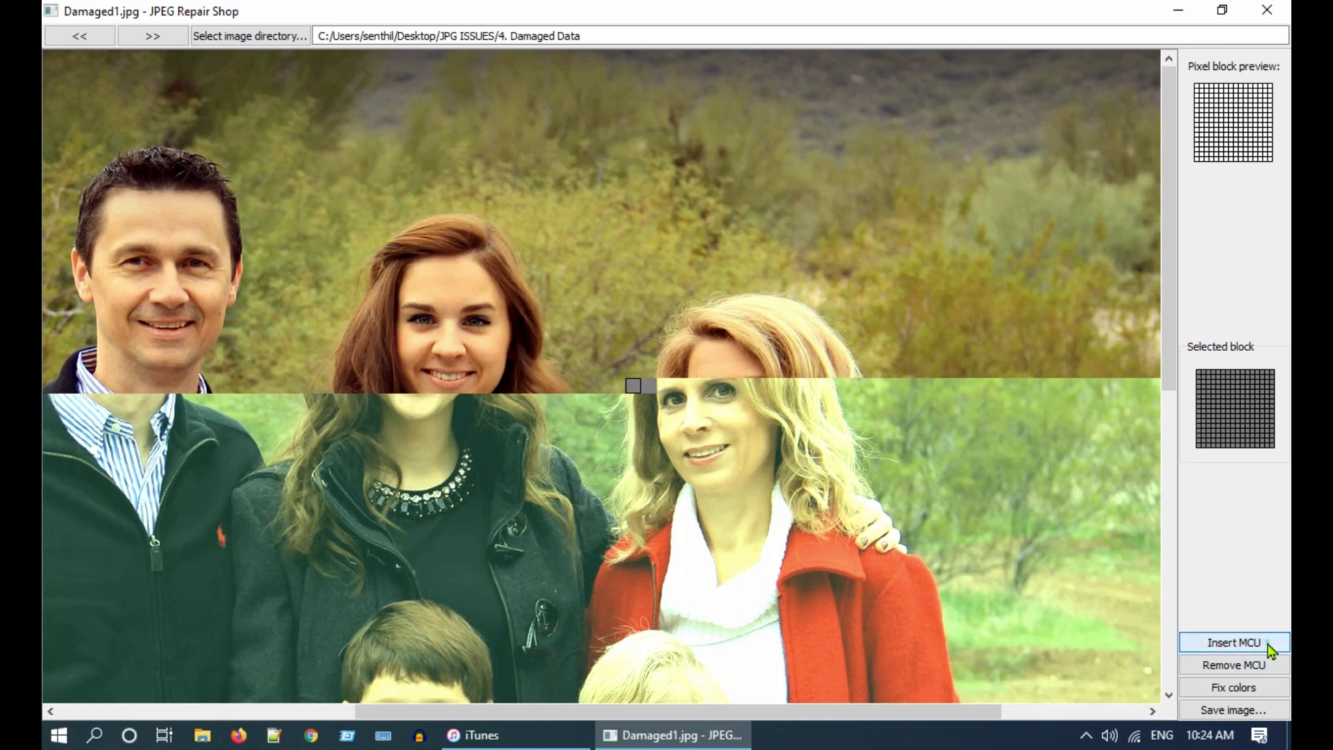
click(1271, 651)
click(1271, 651)
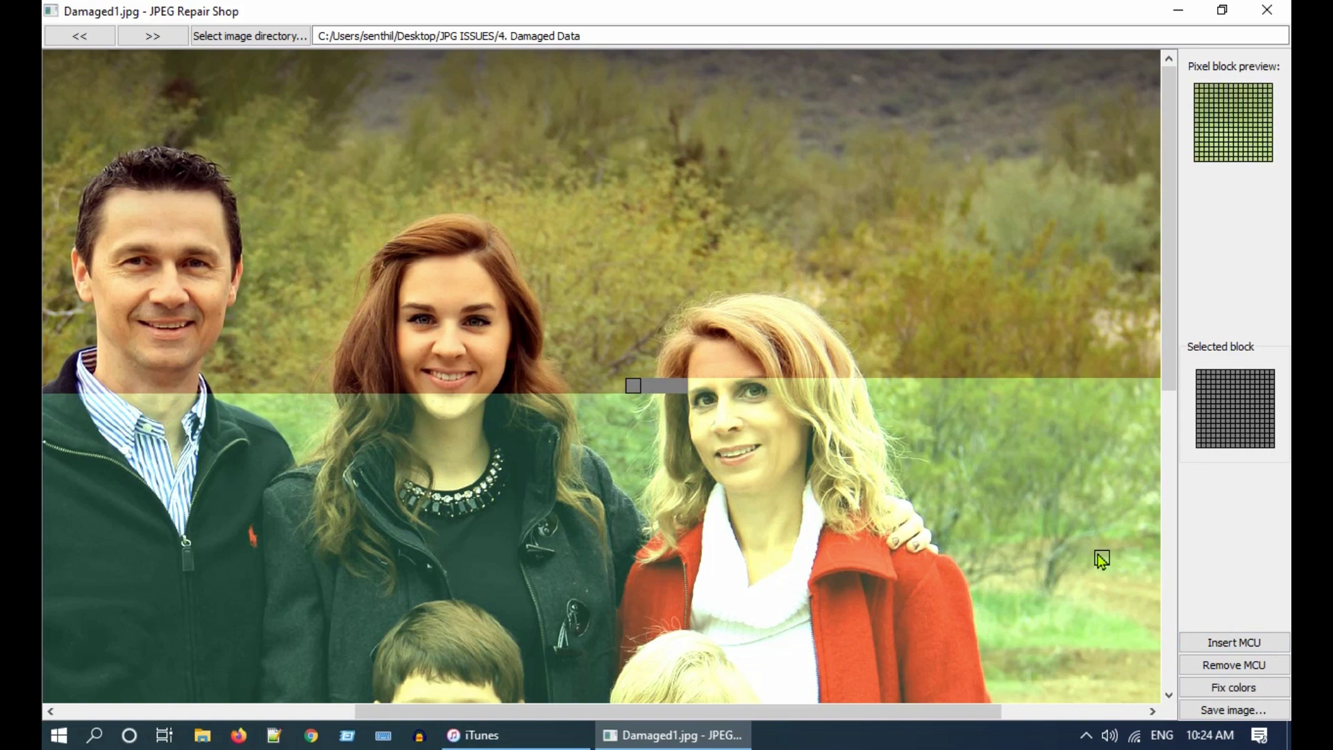
Insert one MCU at the second break, on the white sweater vest of the boy with brown hair.
scroll(1102, 560, down, 7)
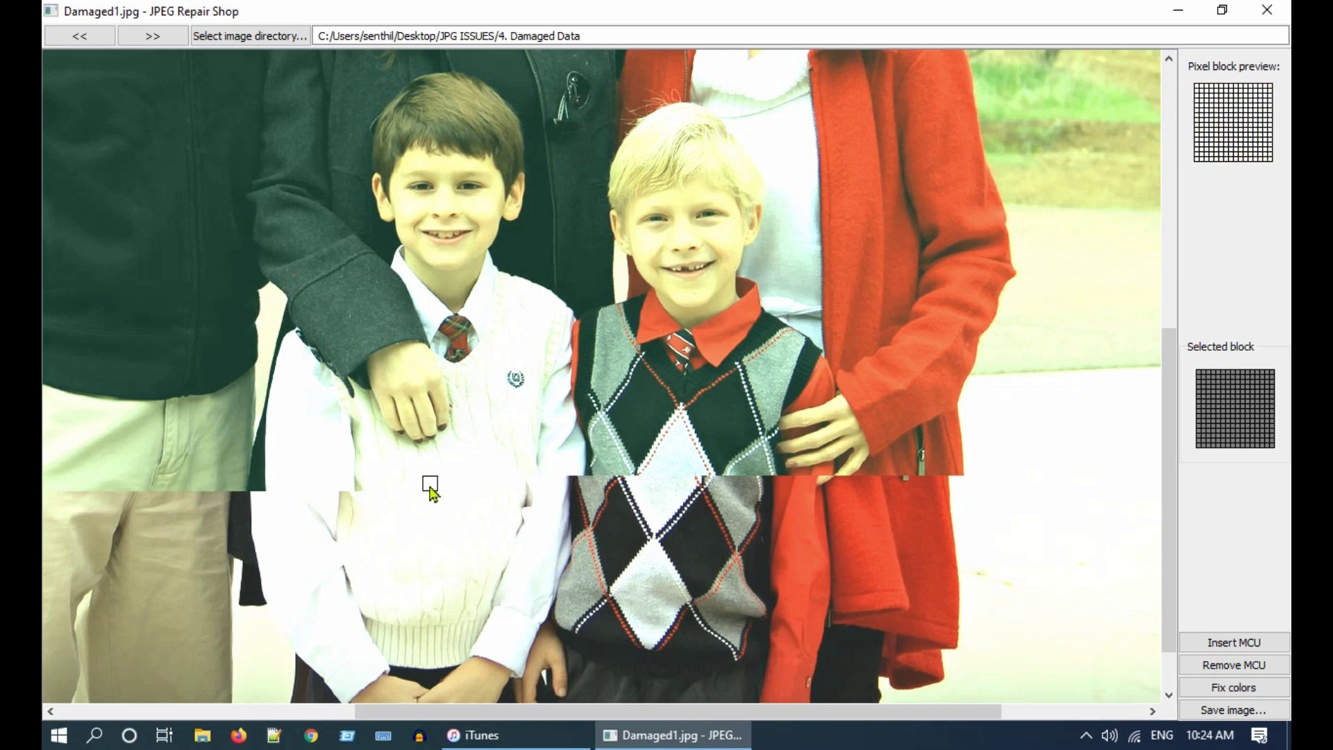
click(431, 486)
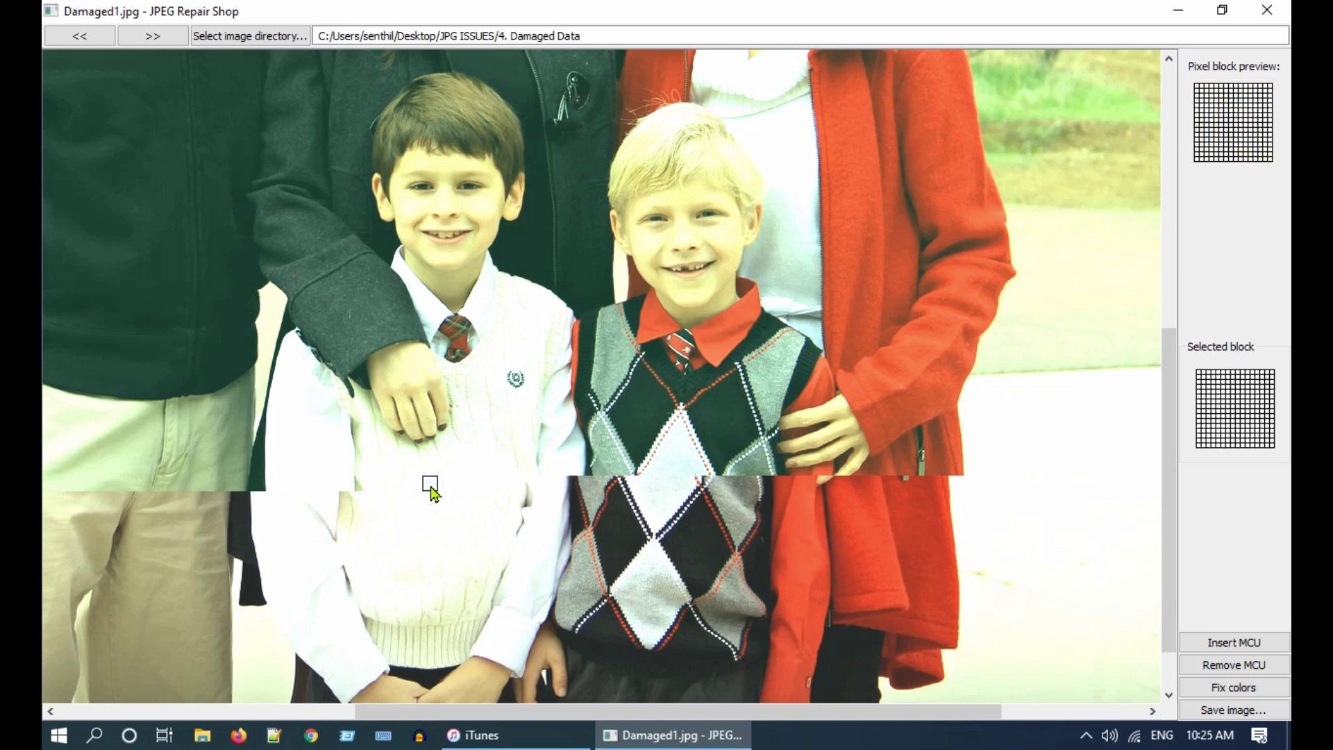
click(1228, 653)
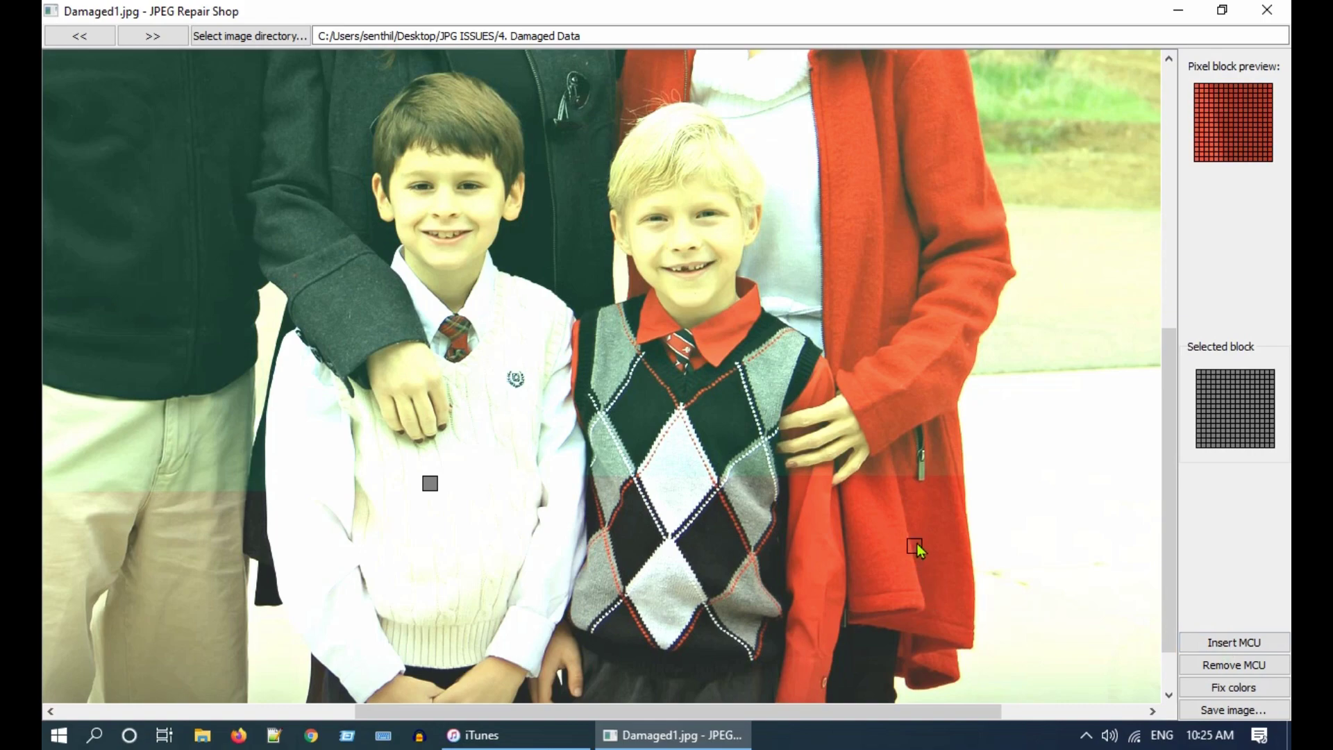
Fix the colors from the MCU where the wrong colour starts, just after the inserted grey blocks beside the blonde woman's face.
scroll(919, 539, up, 10)
scroll(923, 537, down, 5)
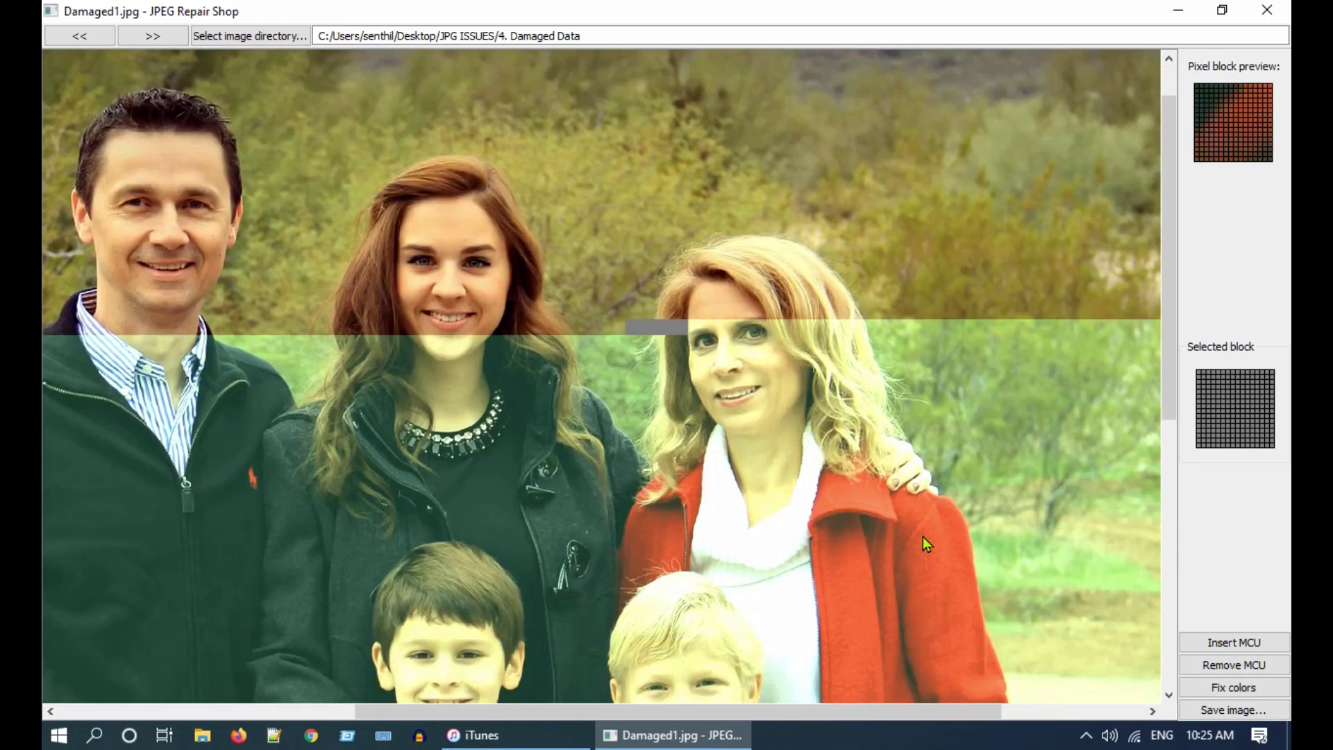
scroll(923, 536, up, 3)
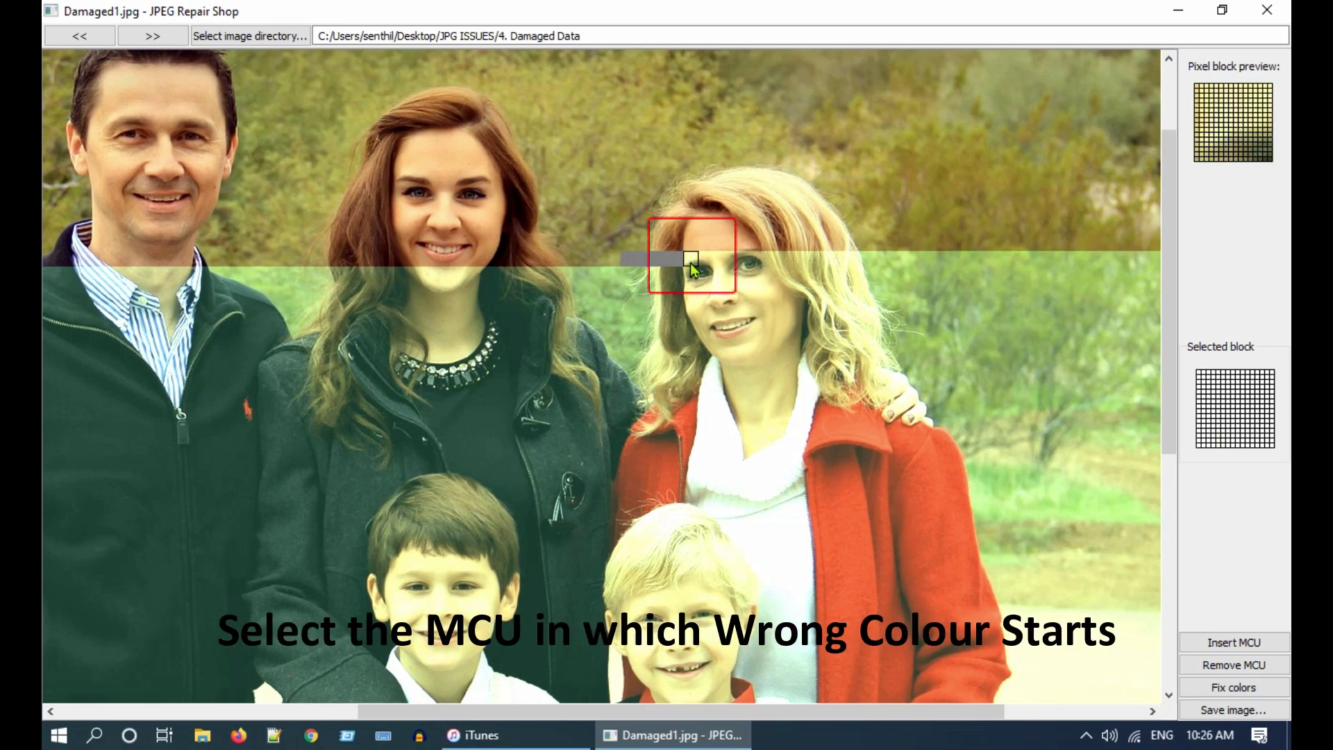
click(691, 263)
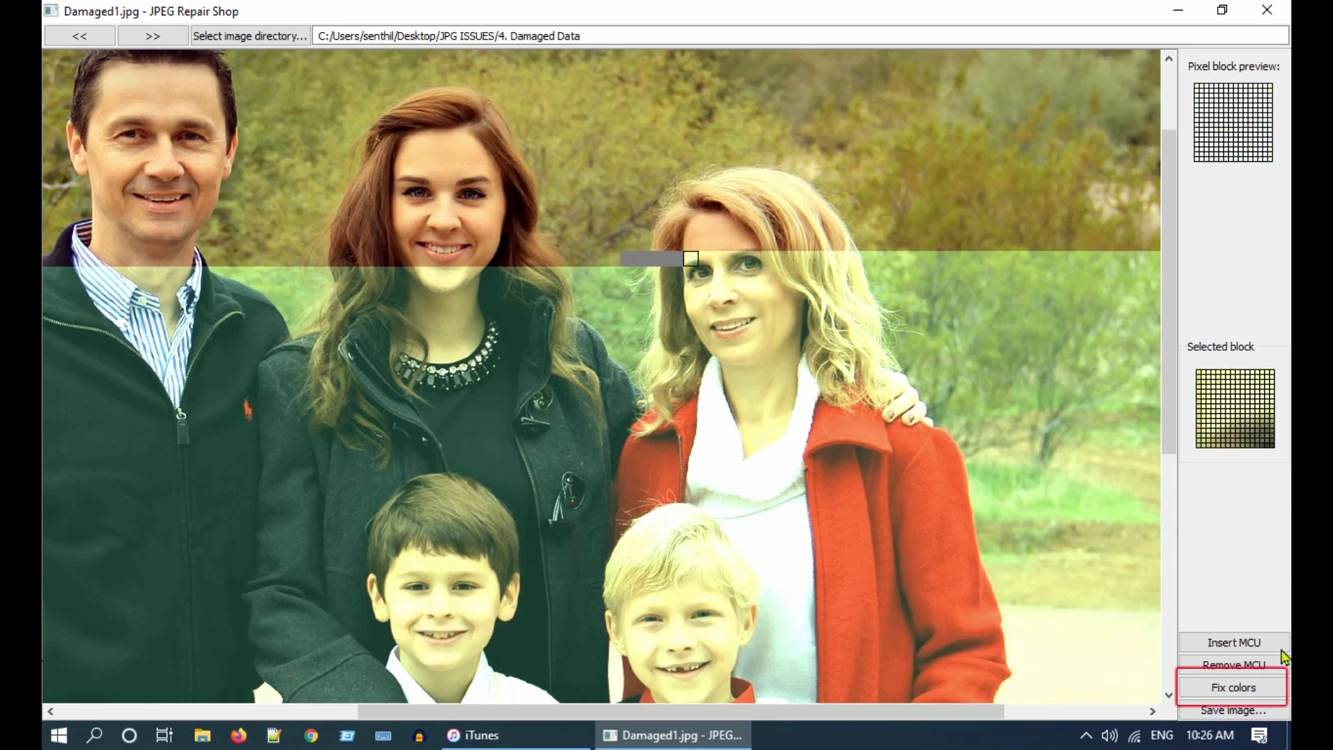
click(1271, 691)
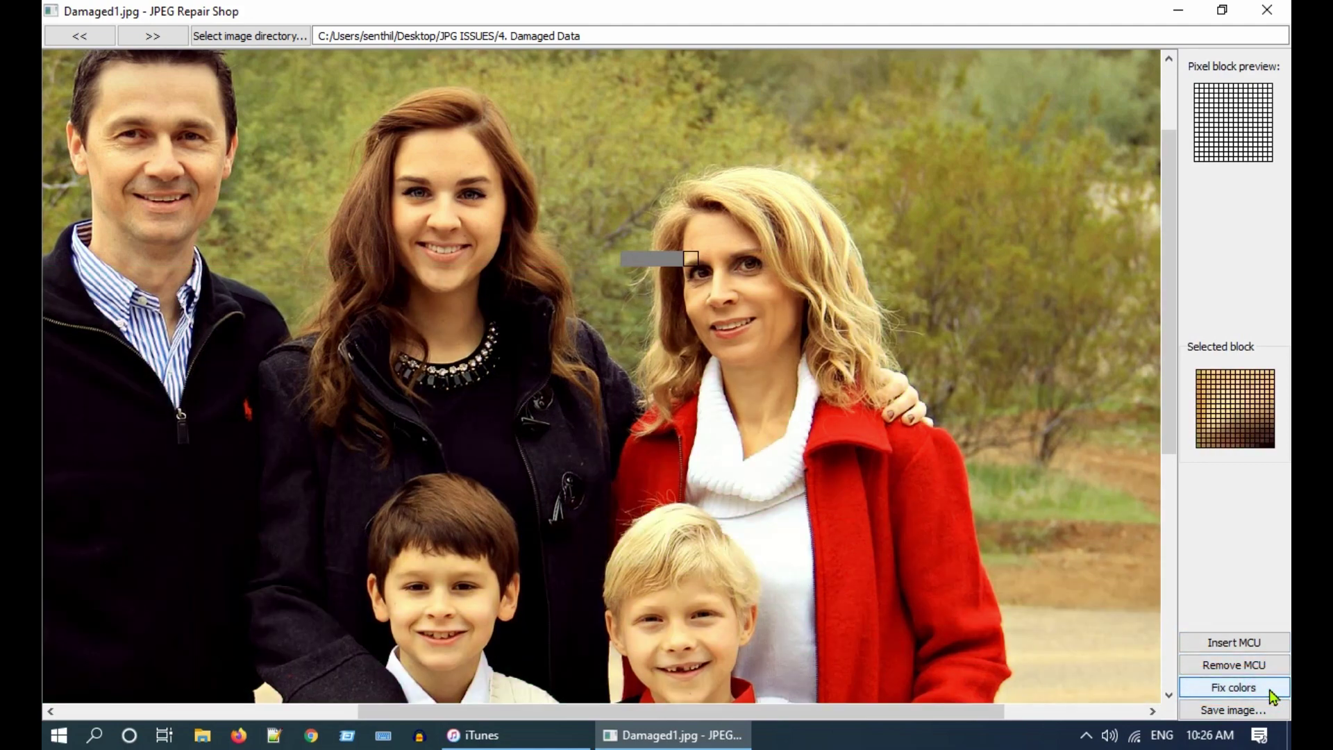
Fix the colors of the pinkish lower band, starting from the MCU just after the grey block on the boy's white vest.
scroll(1101, 660, down, 7)
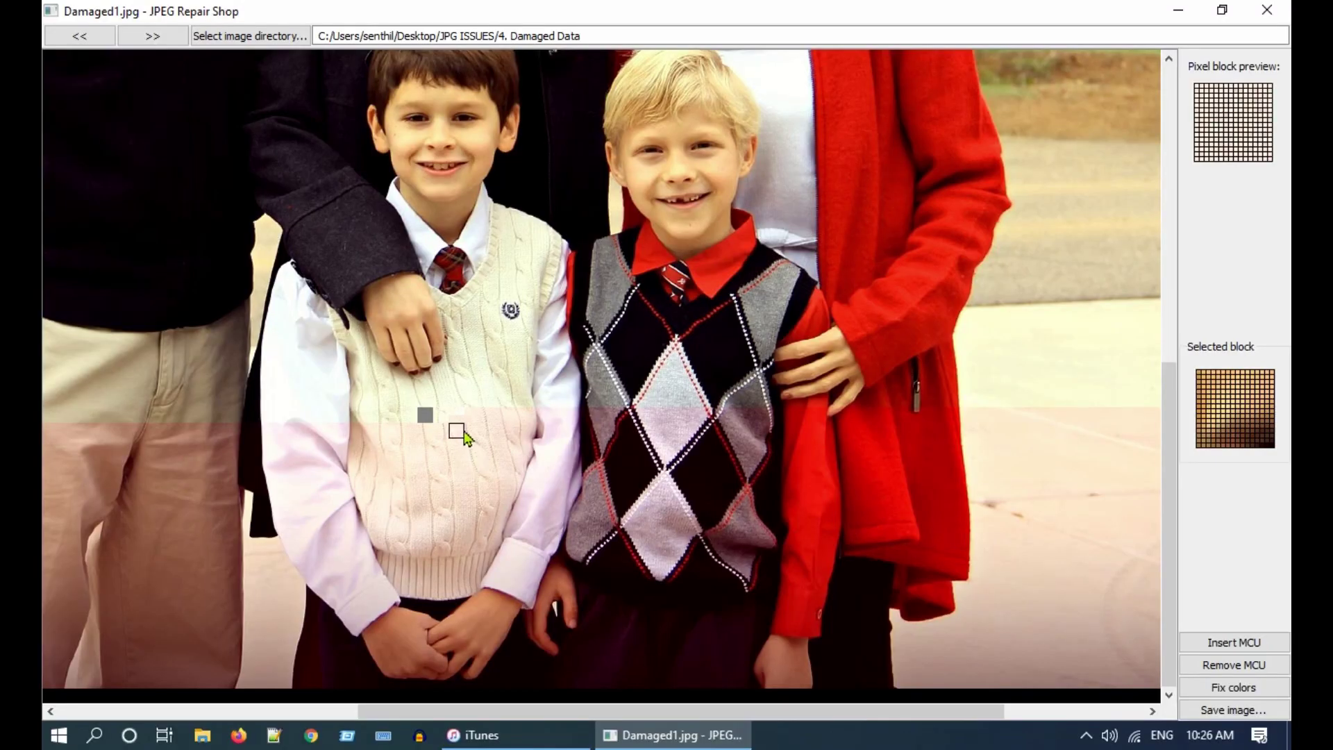
click(458, 419)
click(458, 423)
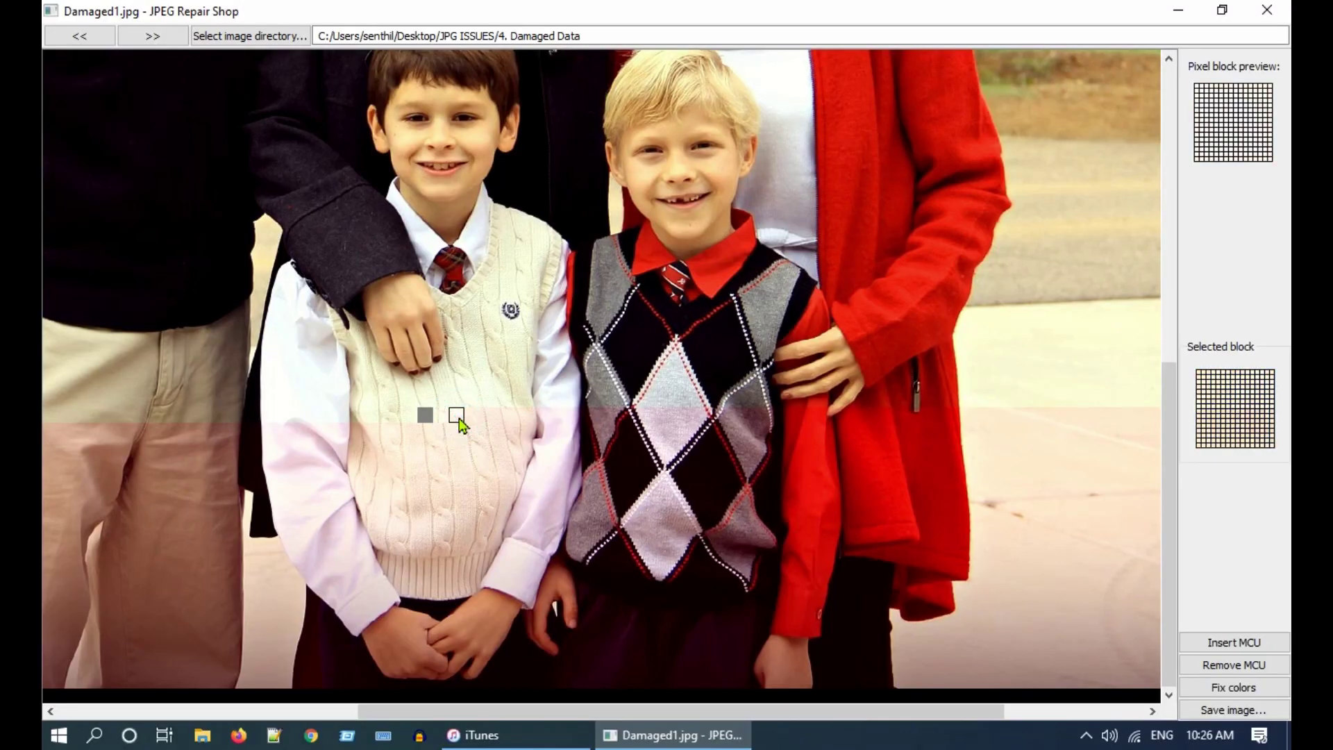
click(1265, 688)
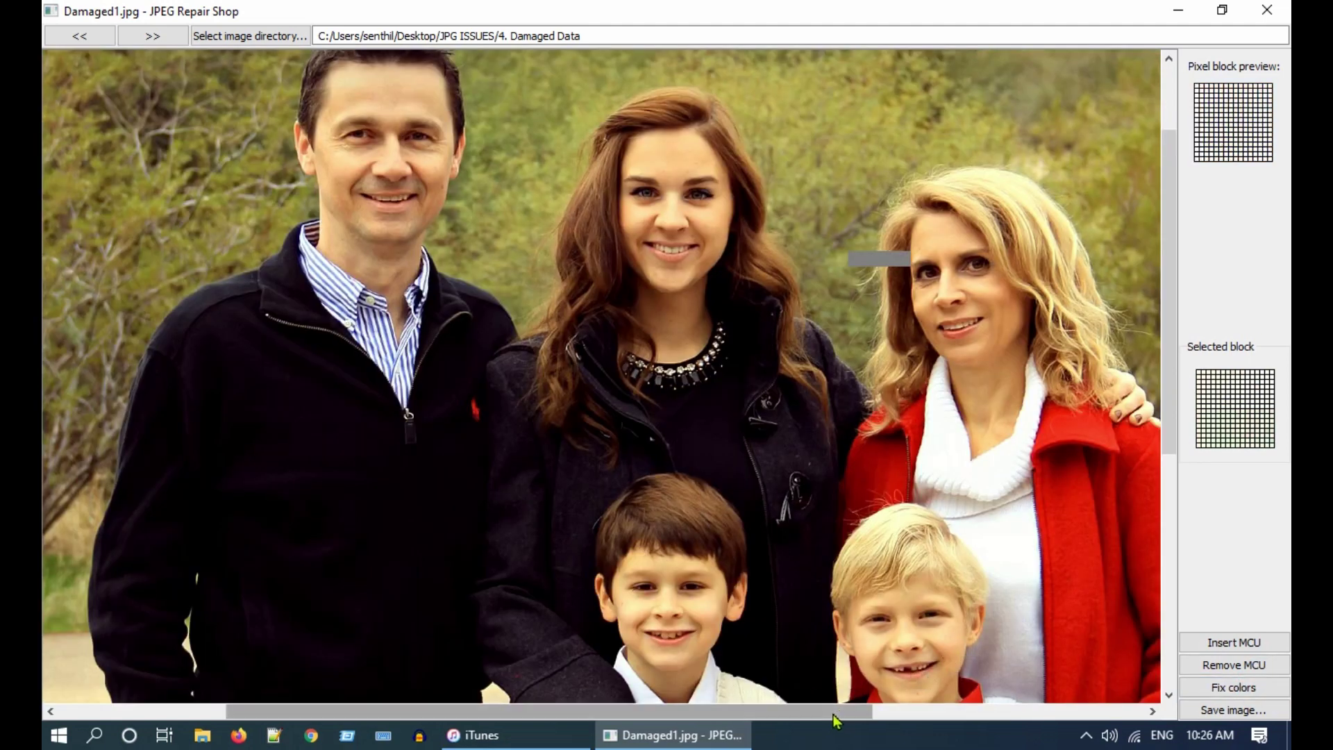
drag(836, 711, 870, 709)
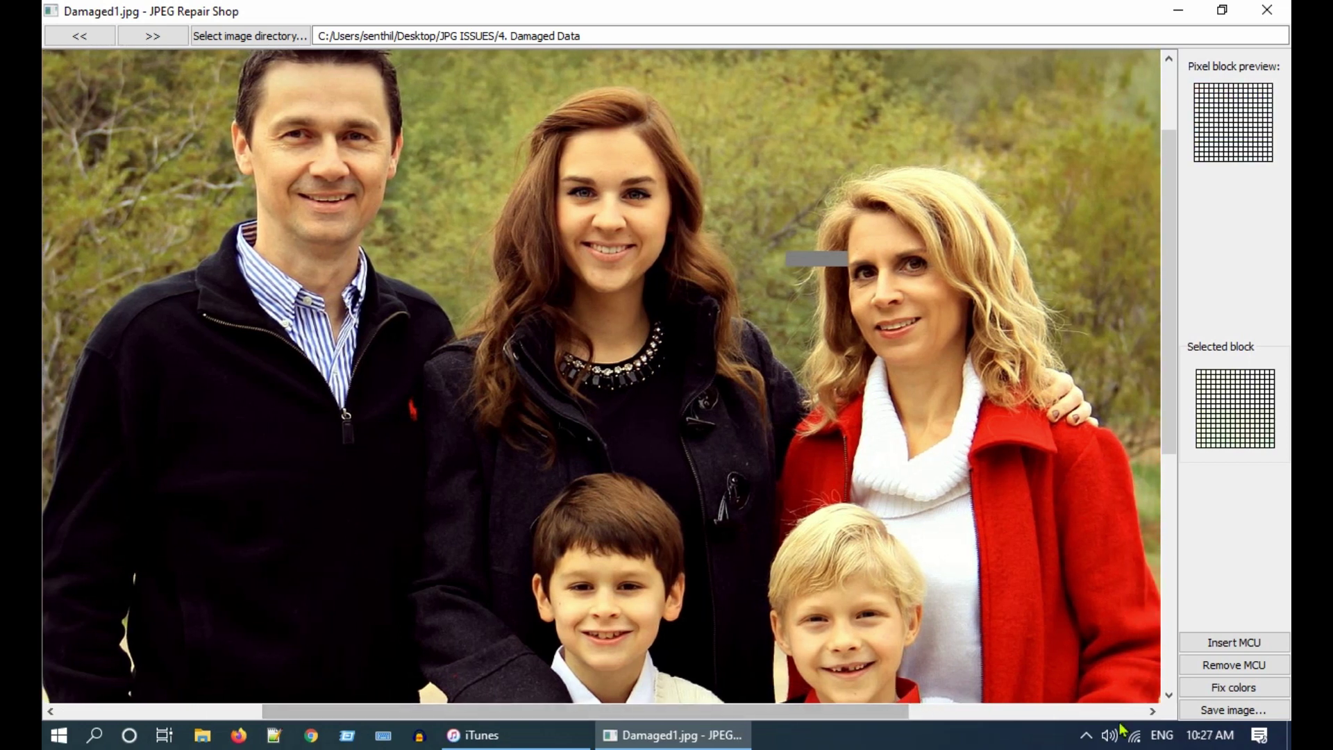
Save the repaired image as Damaged1_fixed.jpg in the "4. Damaged Data" folder and close JPEG Repair Shop.
click(1280, 719)
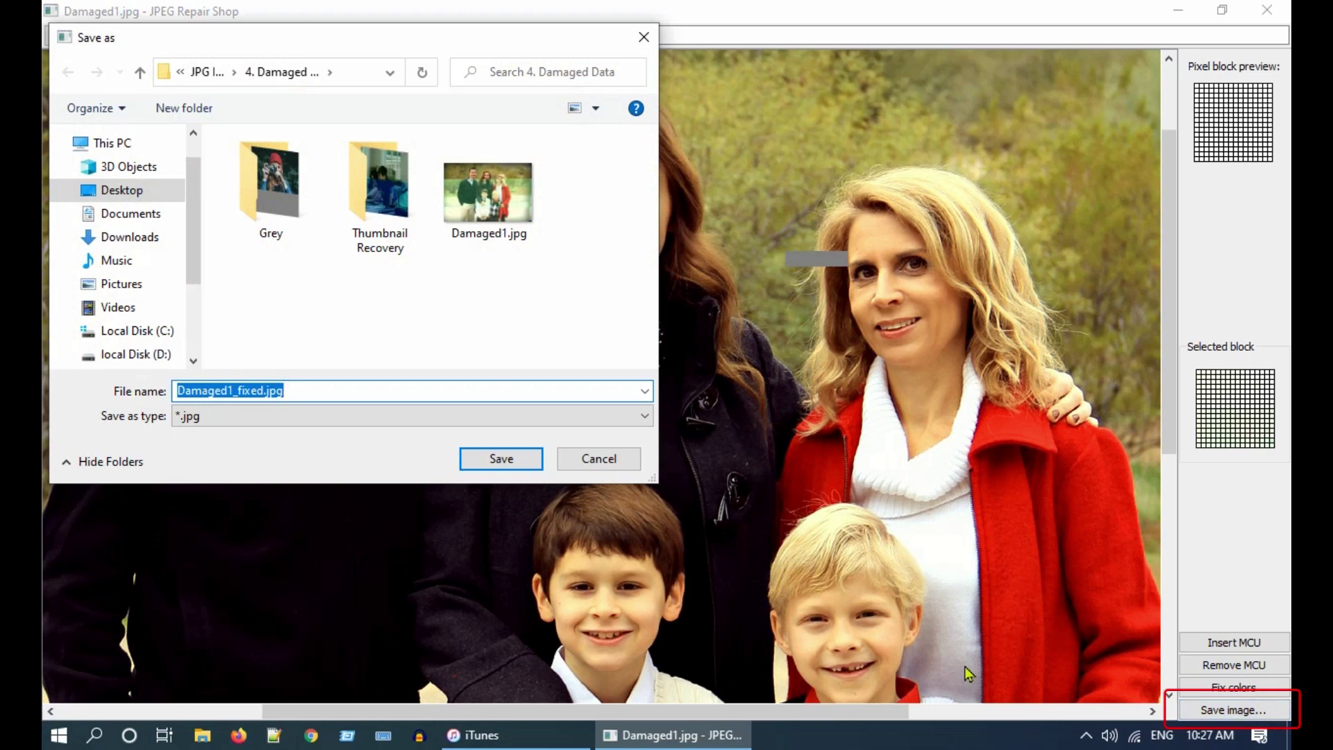
click(521, 461)
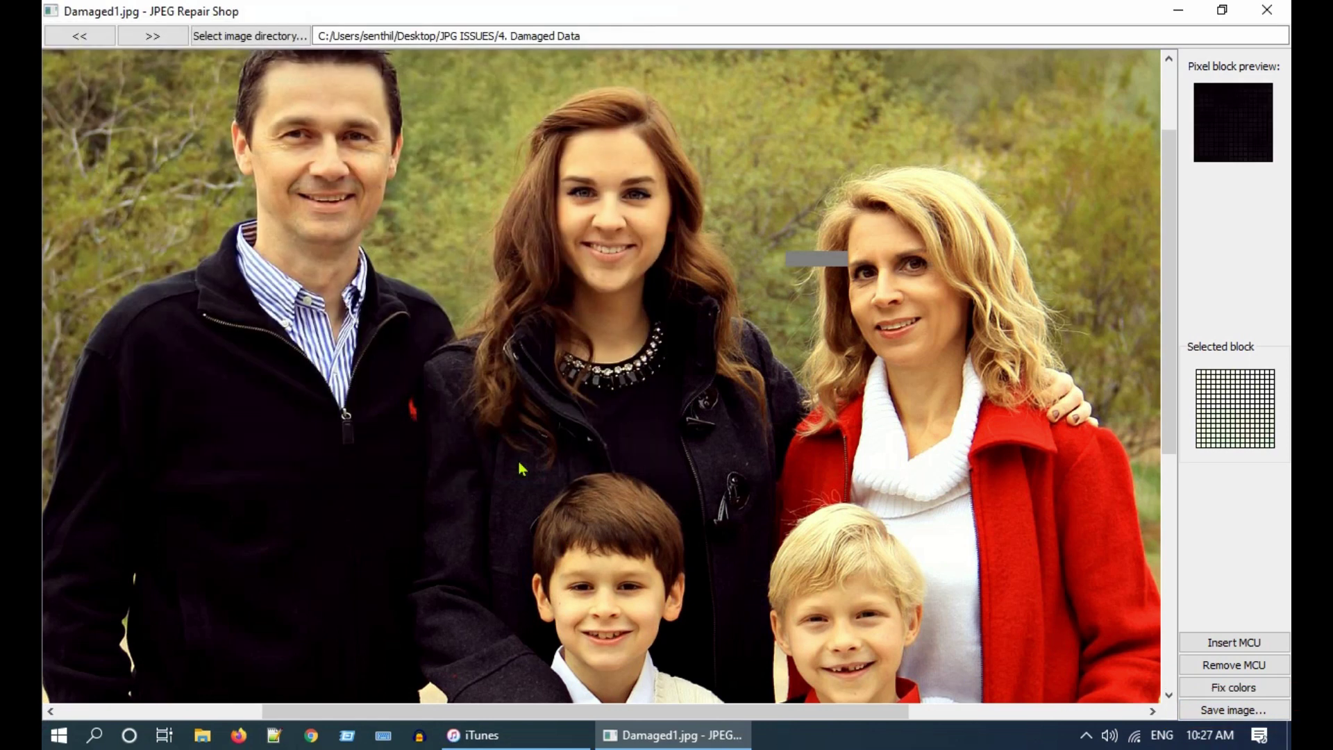
click(1267, 10)
Refresh the desktop, view Damaged1_fixed.jpg from the "4. Damaged Data" folder in JPG ISSUES, and close the viewer.
right_click(617, 266)
click(718, 336)
double_click(154, 381)
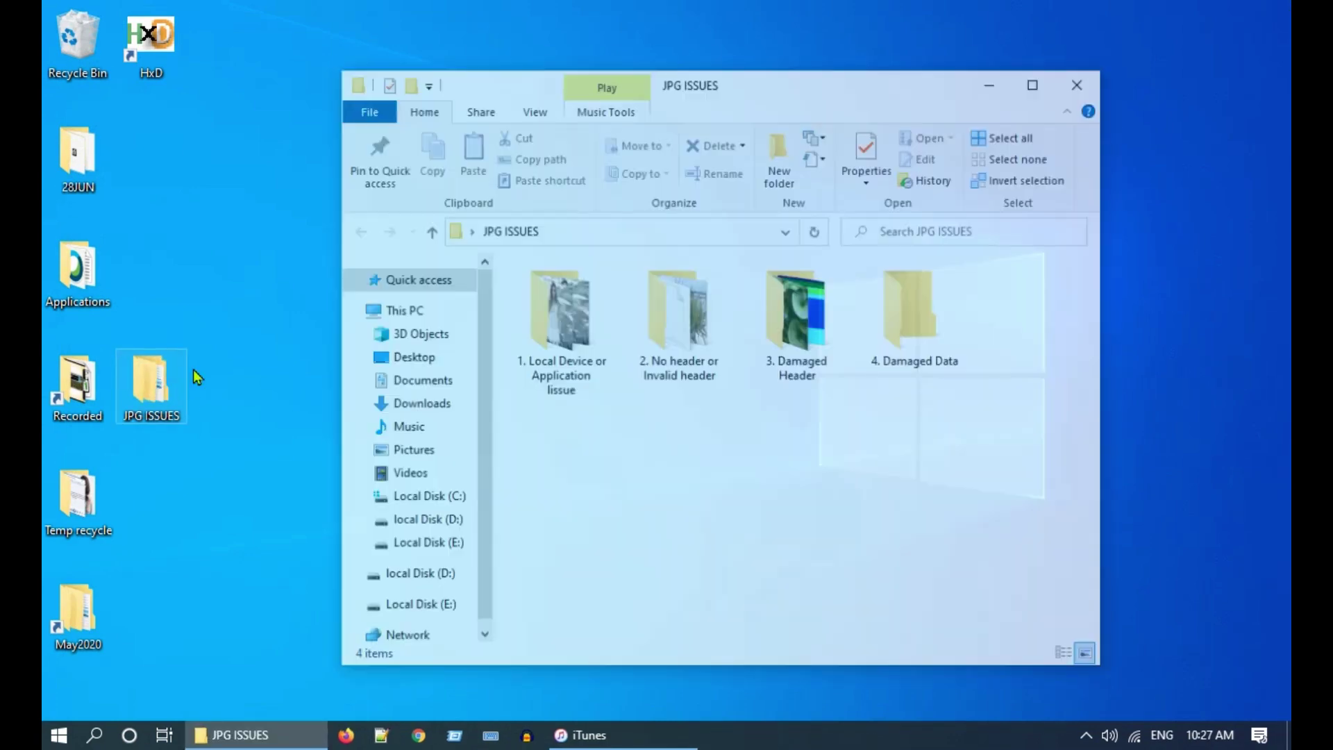
double_click(913, 316)
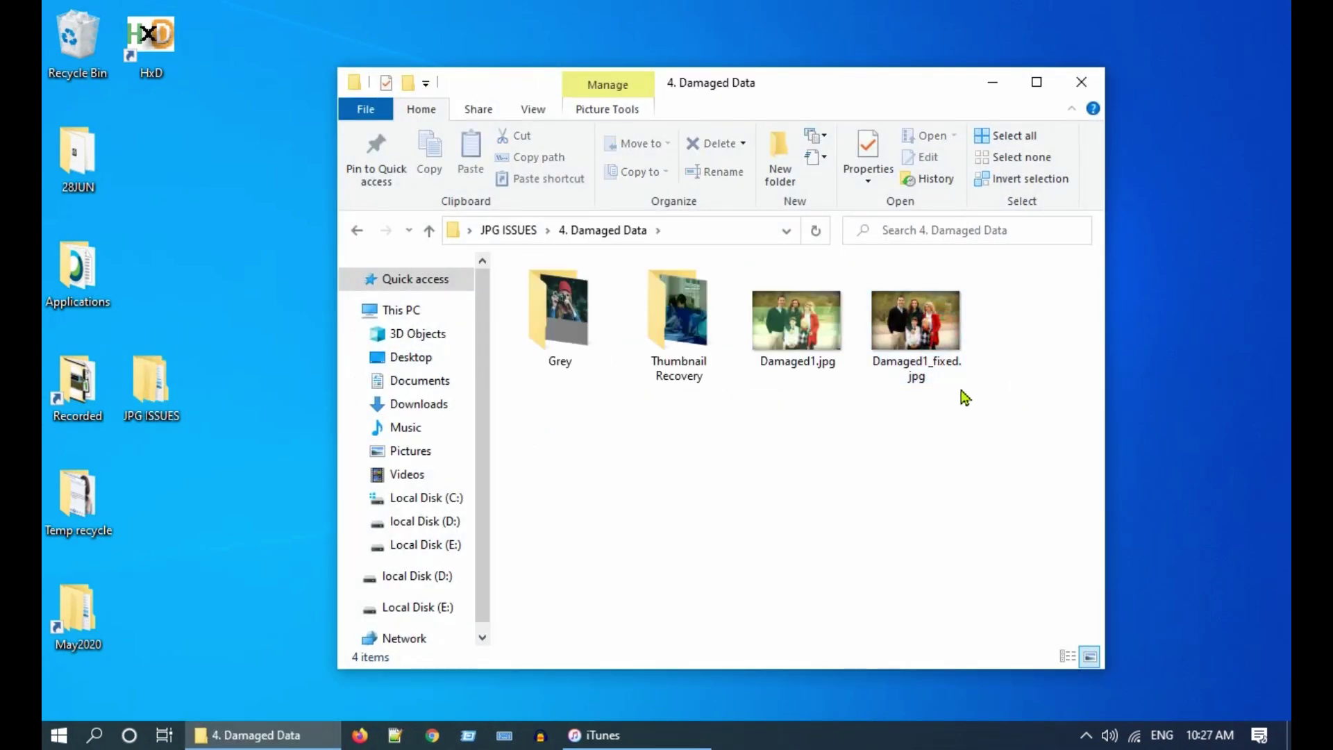
double_click(916, 321)
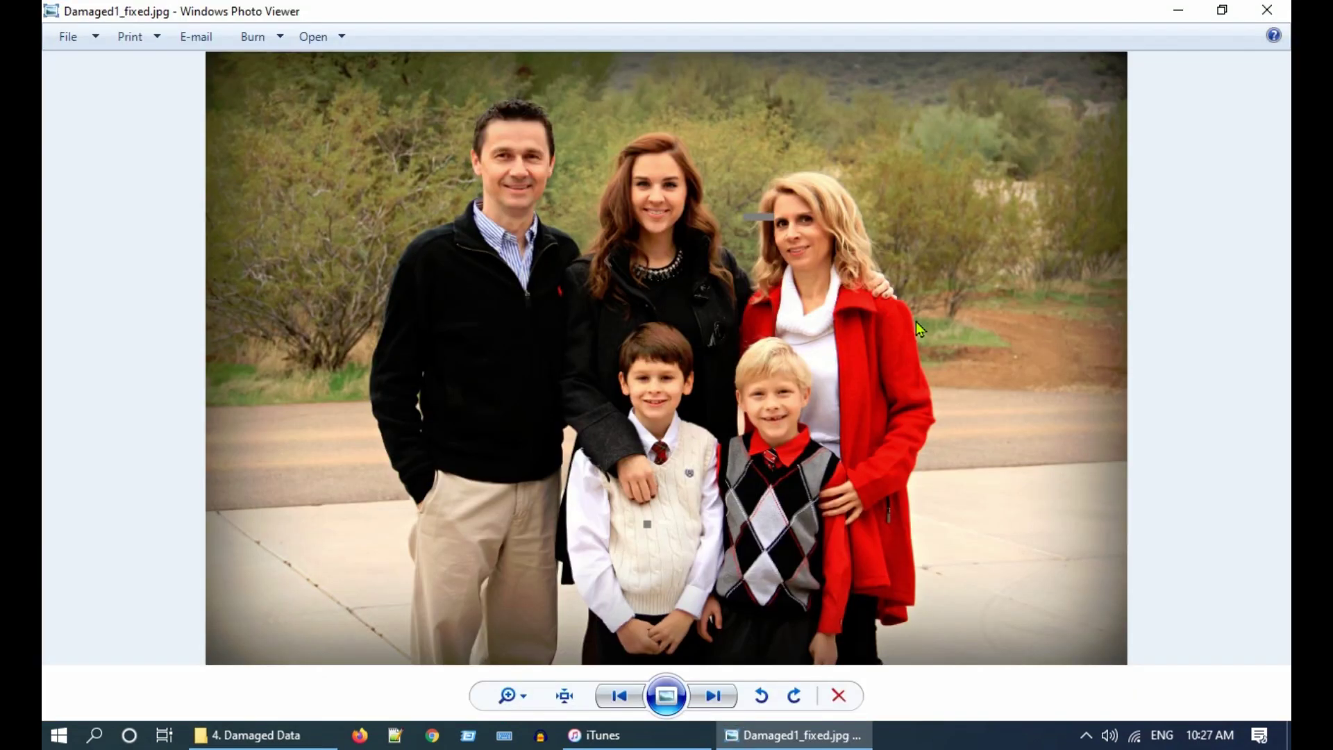
click(1270, 11)
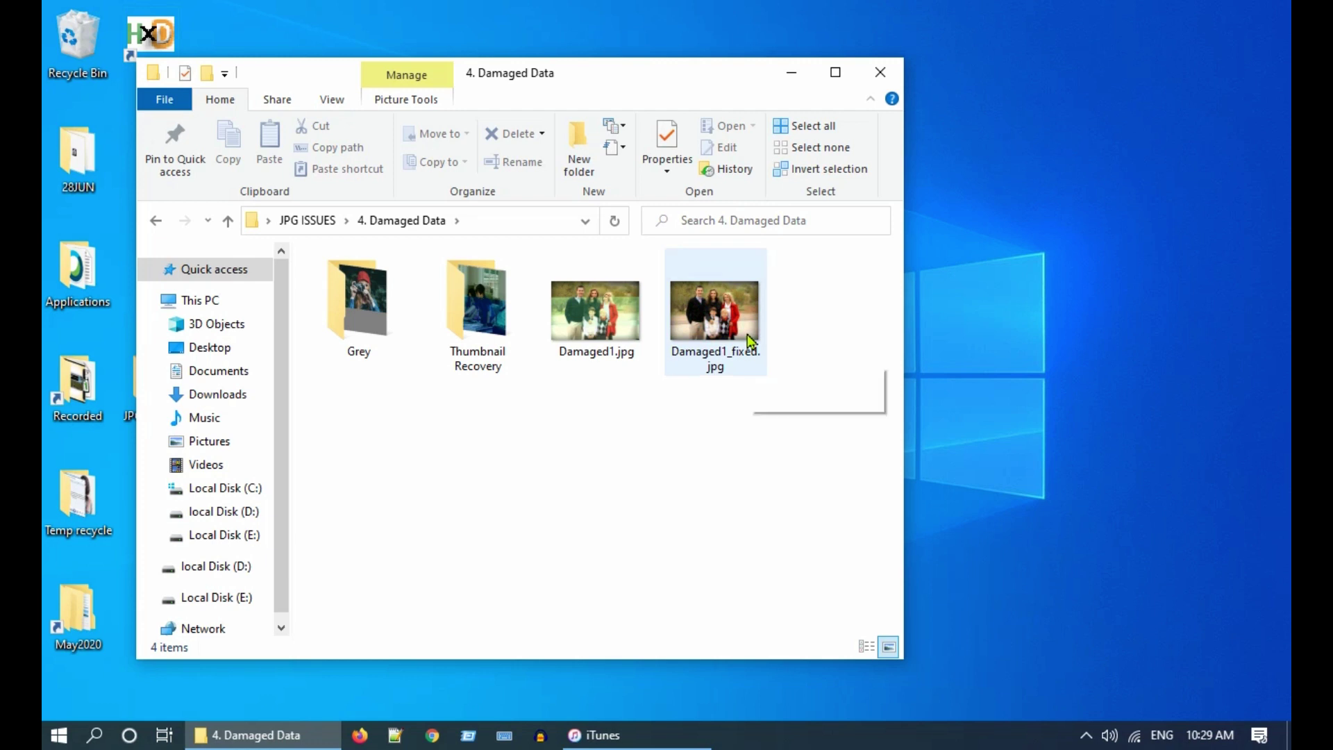
Open Damaged1_fixed.jpg in Paint and maximize its window.
right_click(747, 335)
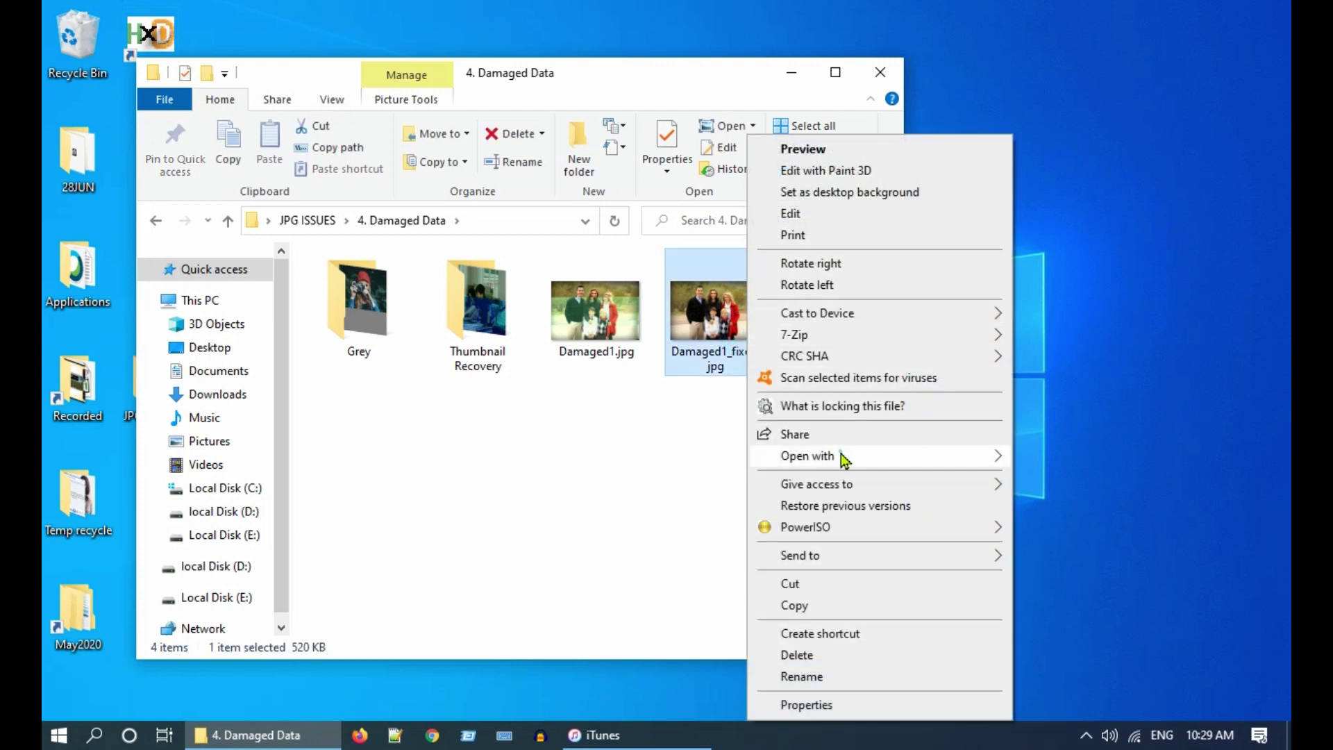
mouse_move(841, 457)
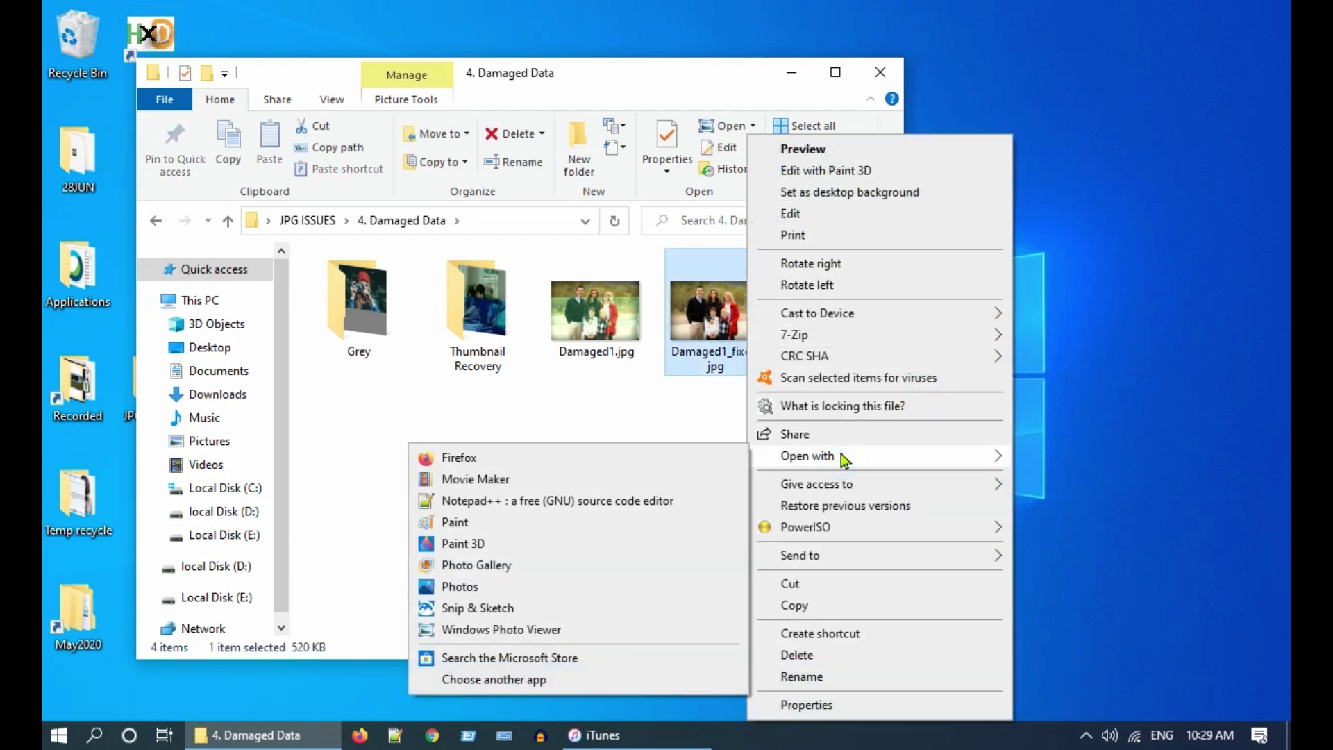
click(599, 531)
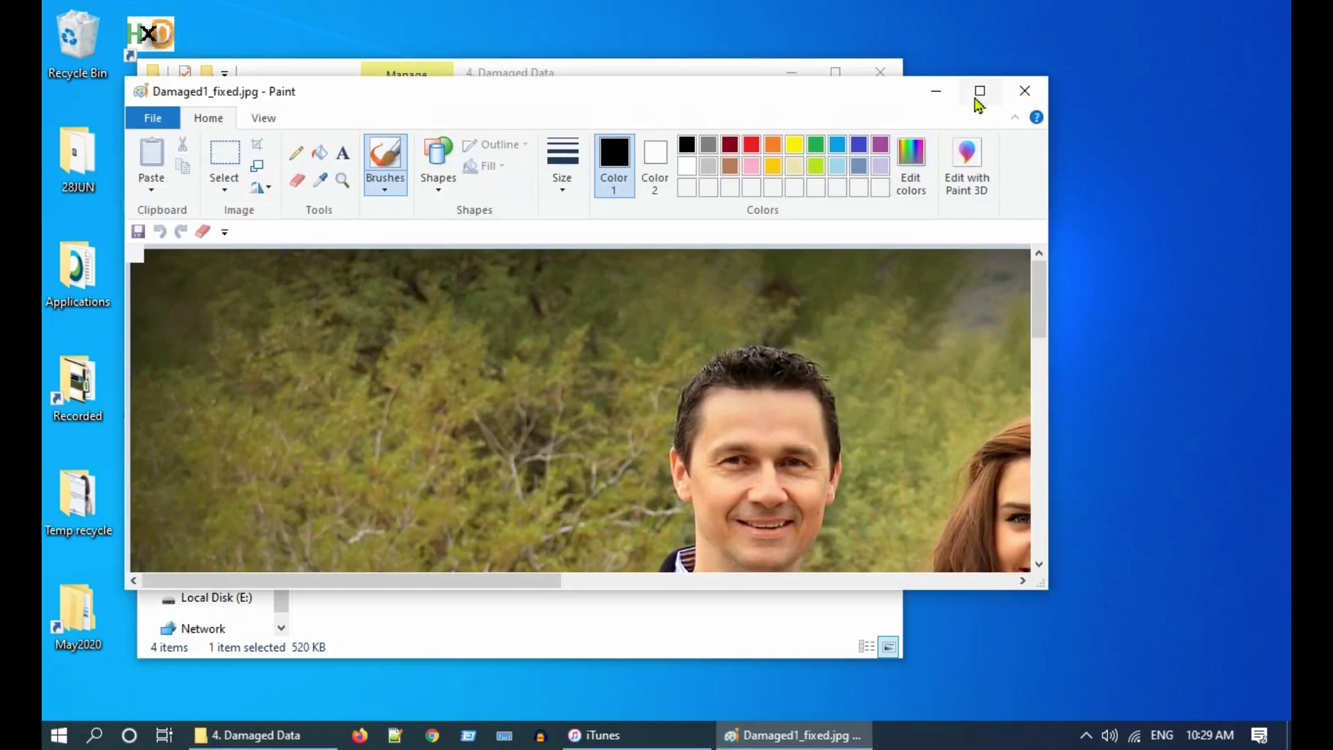
click(979, 91)
Cover the grey block beside the blonde woman's face with a copy of the same-width strip of image directly above it.
click(170, 76)
scroll(1014, 400, up, 3)
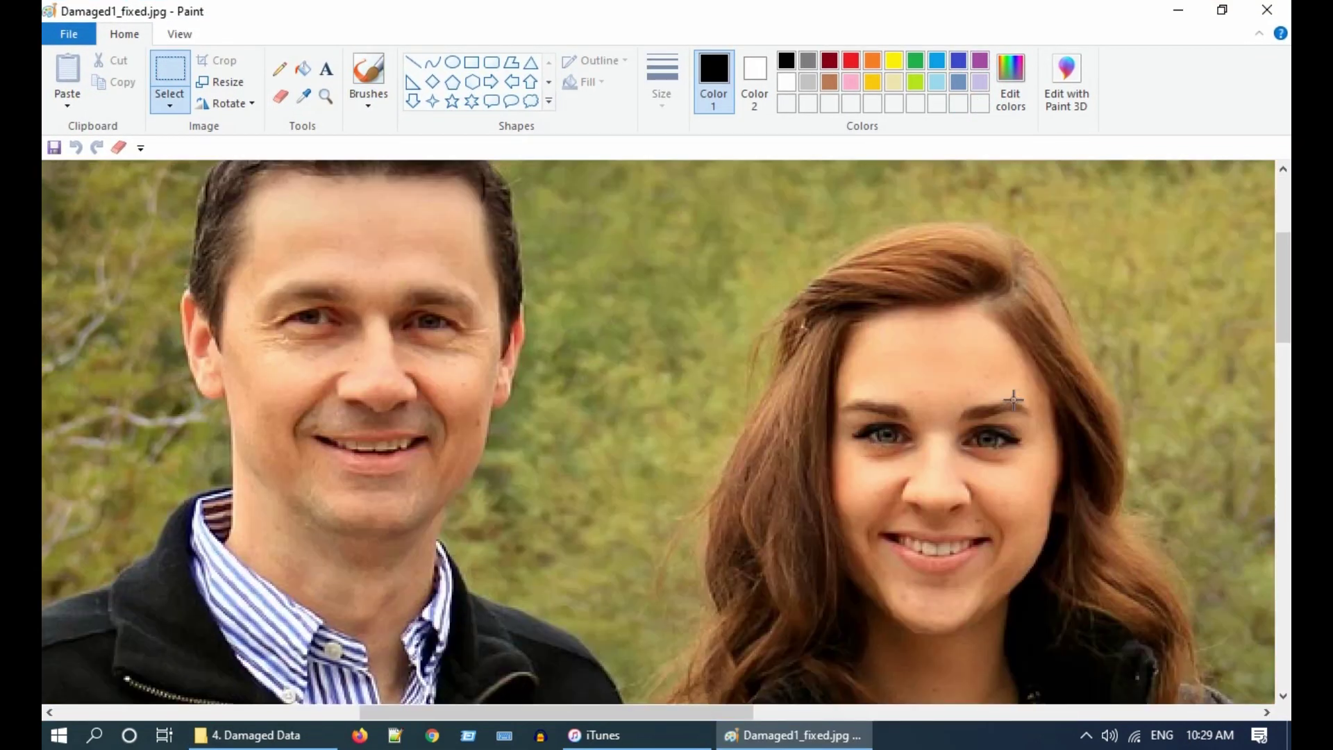
scroll(895, 395, up, 1)
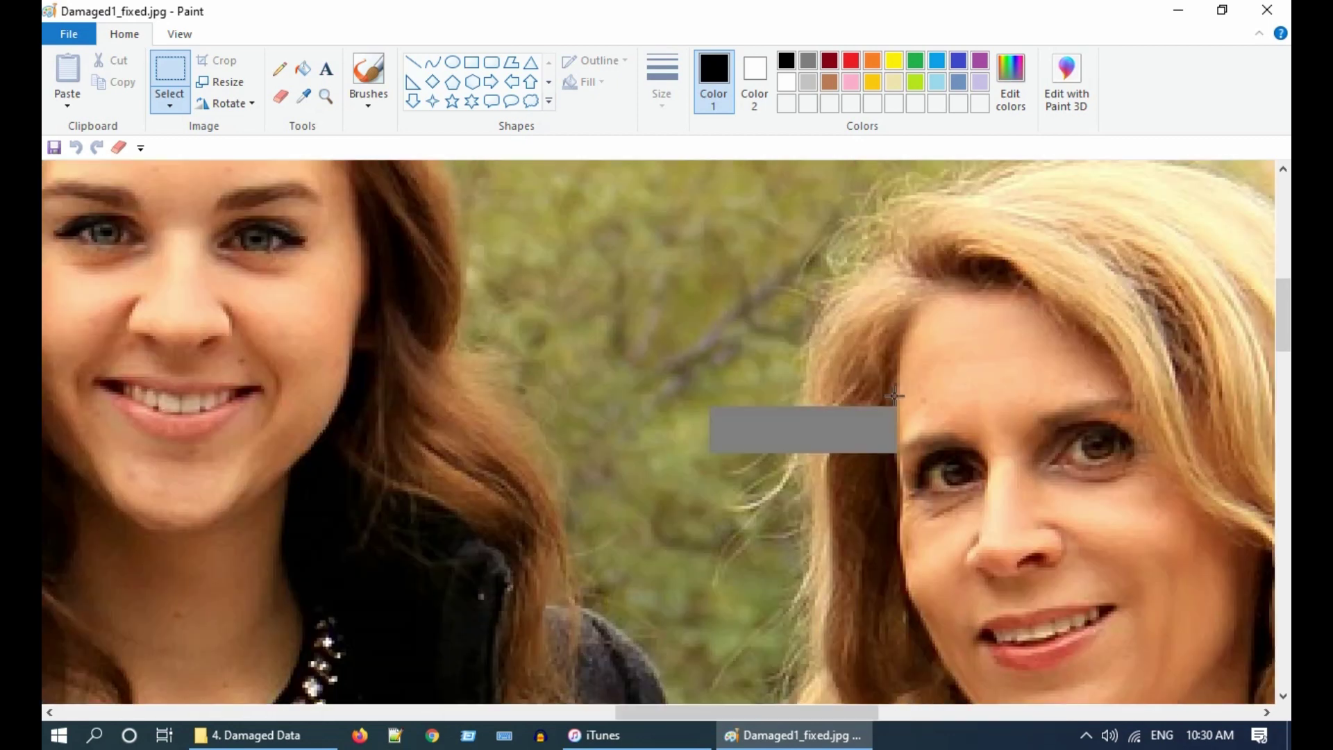
mouse_move(709, 404)
mouse_down()
mouse_move(889, 386)
mouse_move(899, 352)
mouse_up()
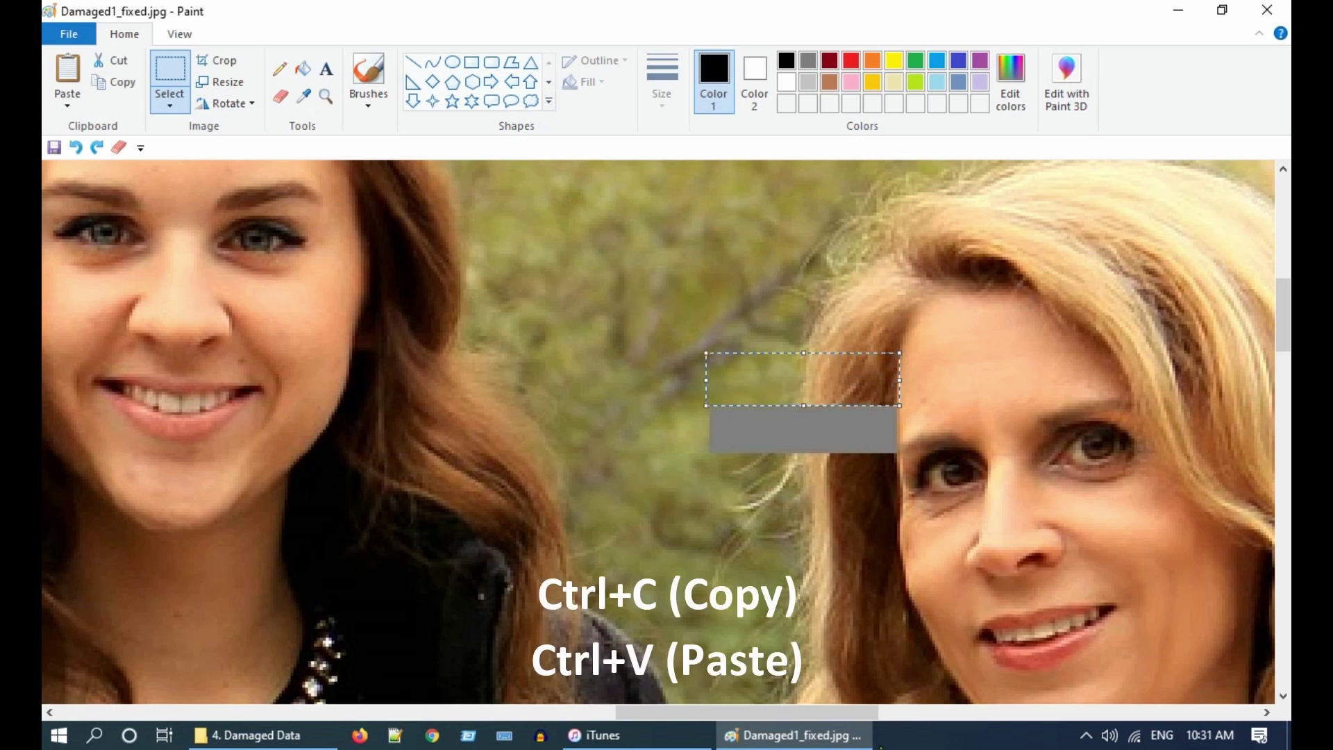
key(ctrl+c)
key(ctrl+v)
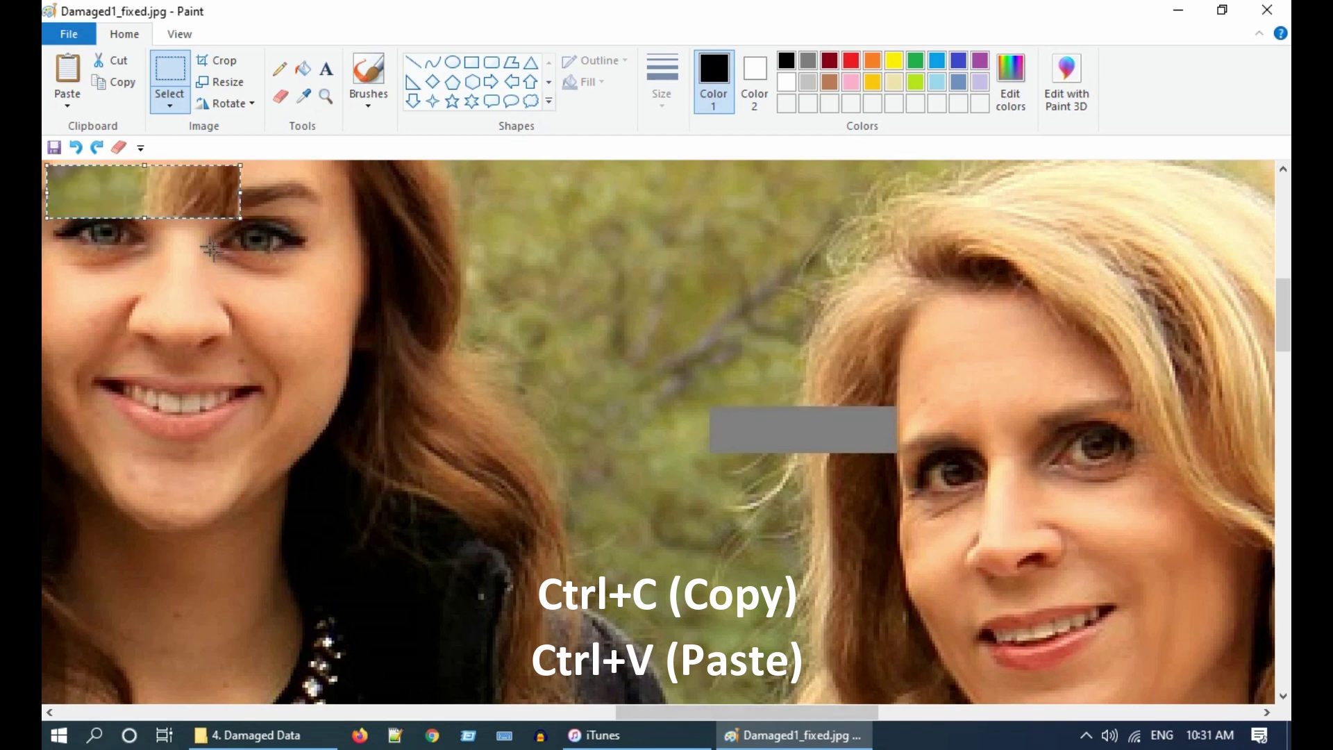
drag(172, 197, 830, 431)
Cover the grey block and discolored patch on the boy's white vest with a copy of the knit area directly below it.
scroll(773, 304, down, 15)
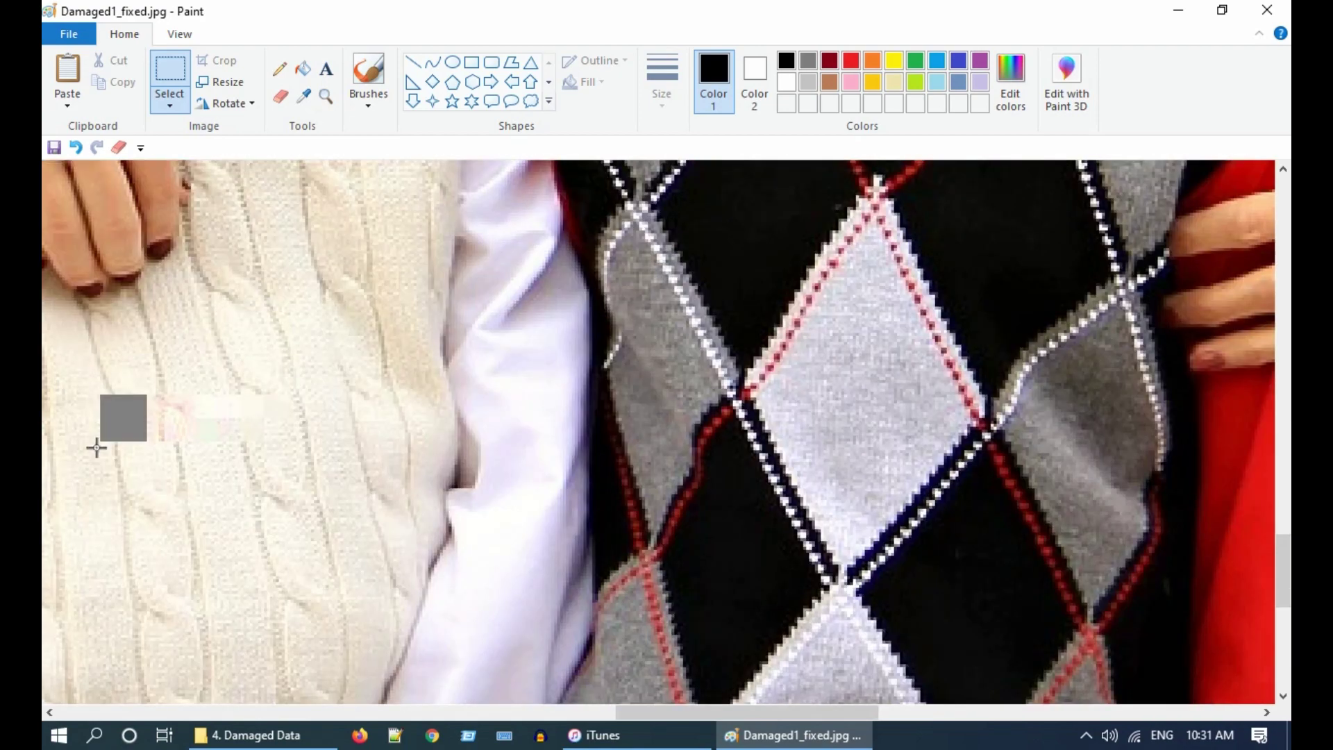
drag(98, 448, 244, 499)
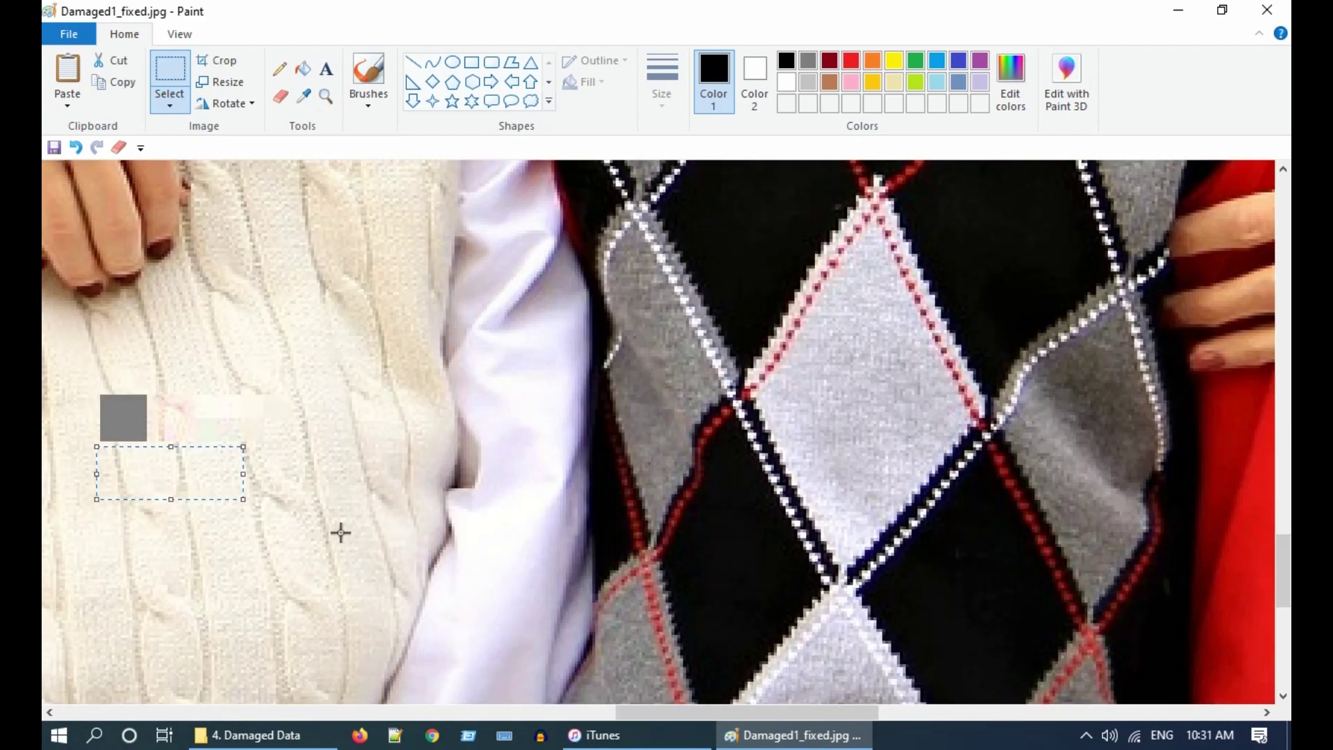
key(ctrl+c)
key(ctrl+v)
drag(150, 205, 170, 417)
click(268, 500)
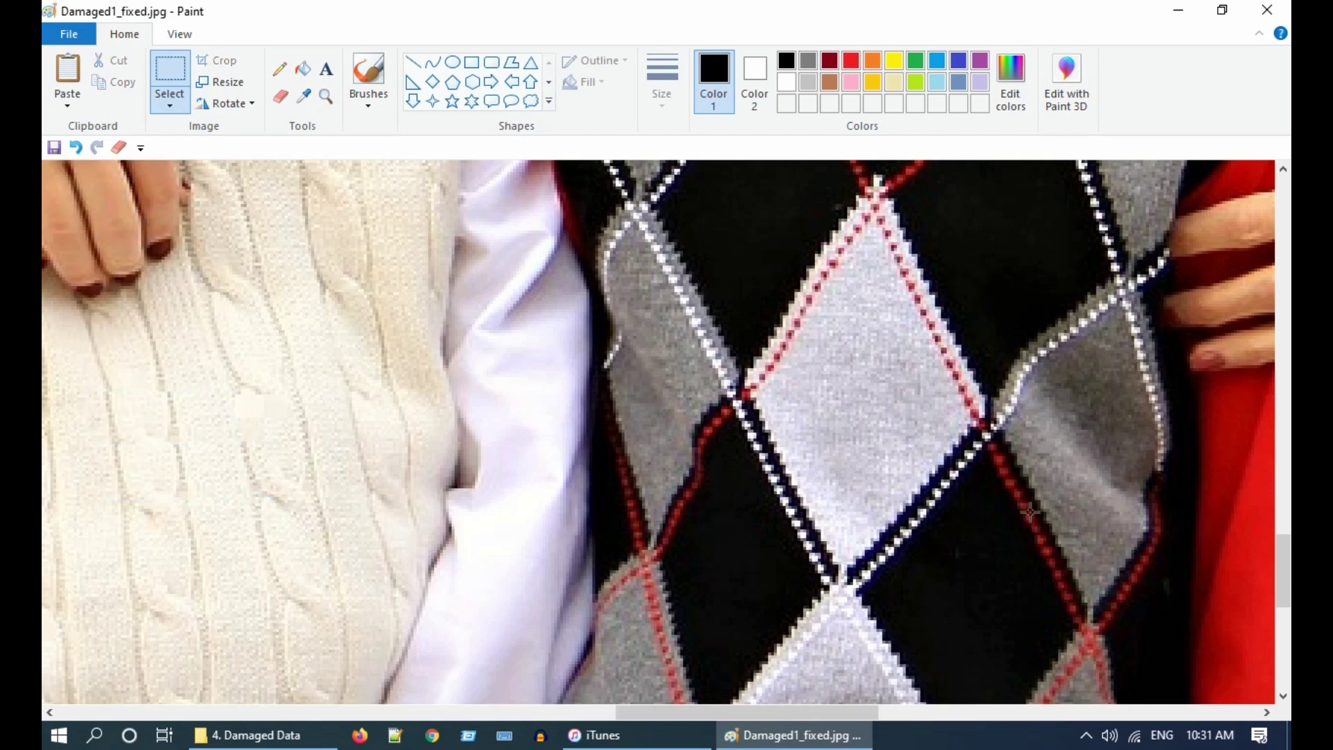
Save the retouched Damaged1_fixed.jpg and close Paint.
scroll(1053, 481, down, 5)
click(63, 33)
click(128, 161)
click(1268, 10)
key(Return)
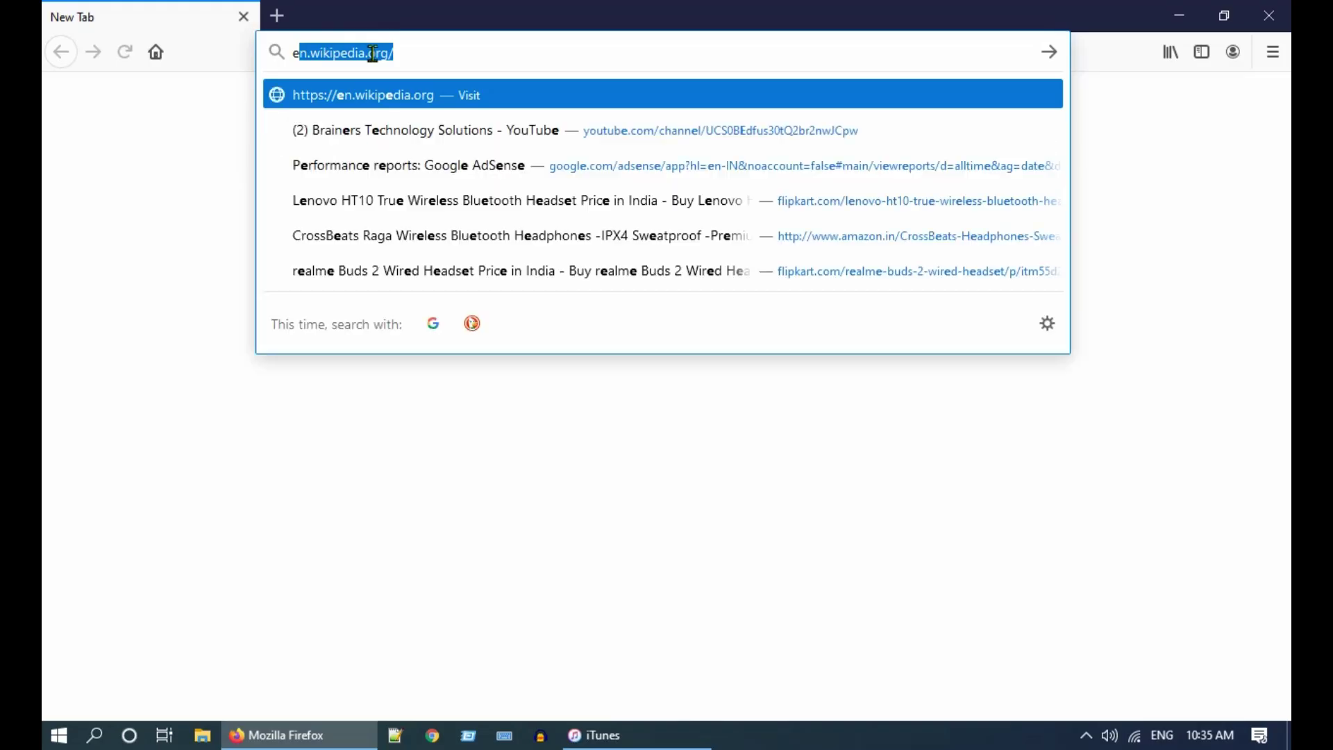
Search the web for exiftool in Firefox and open the official exiftool.org site.
text(exi)
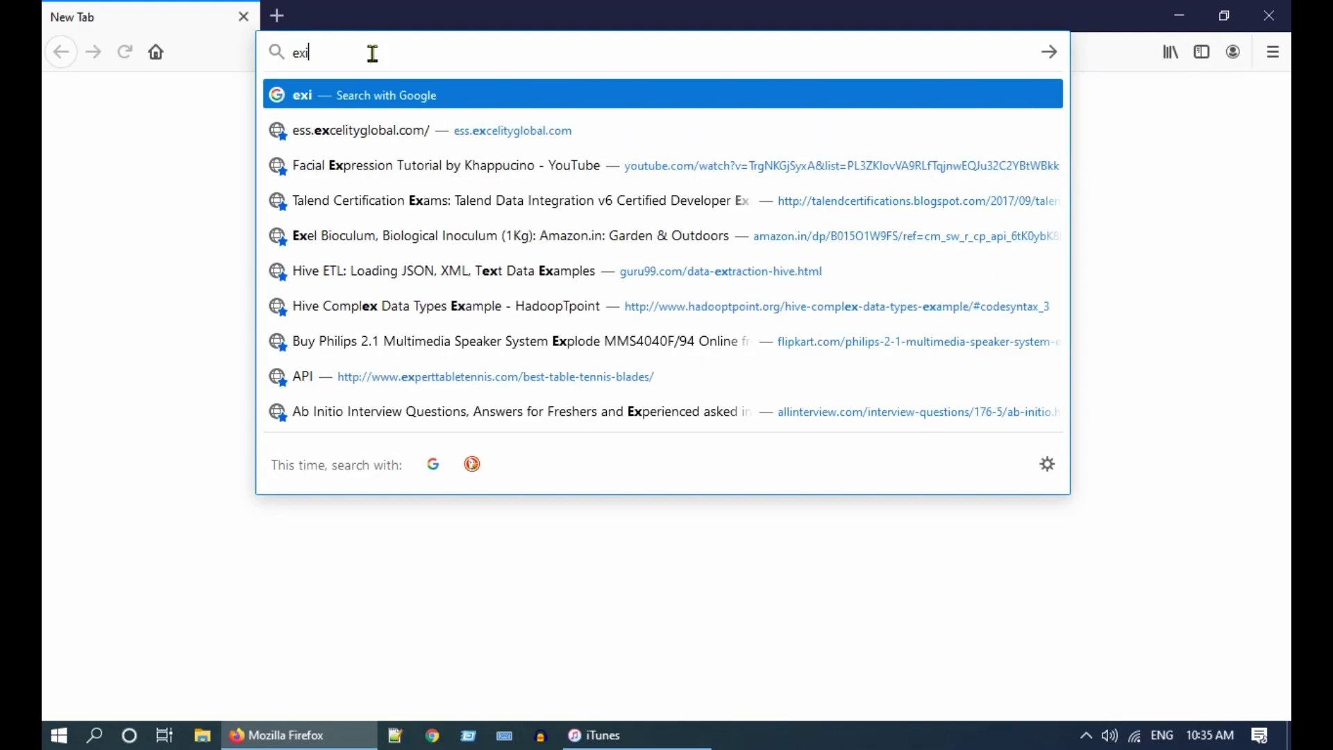
text(ftool)
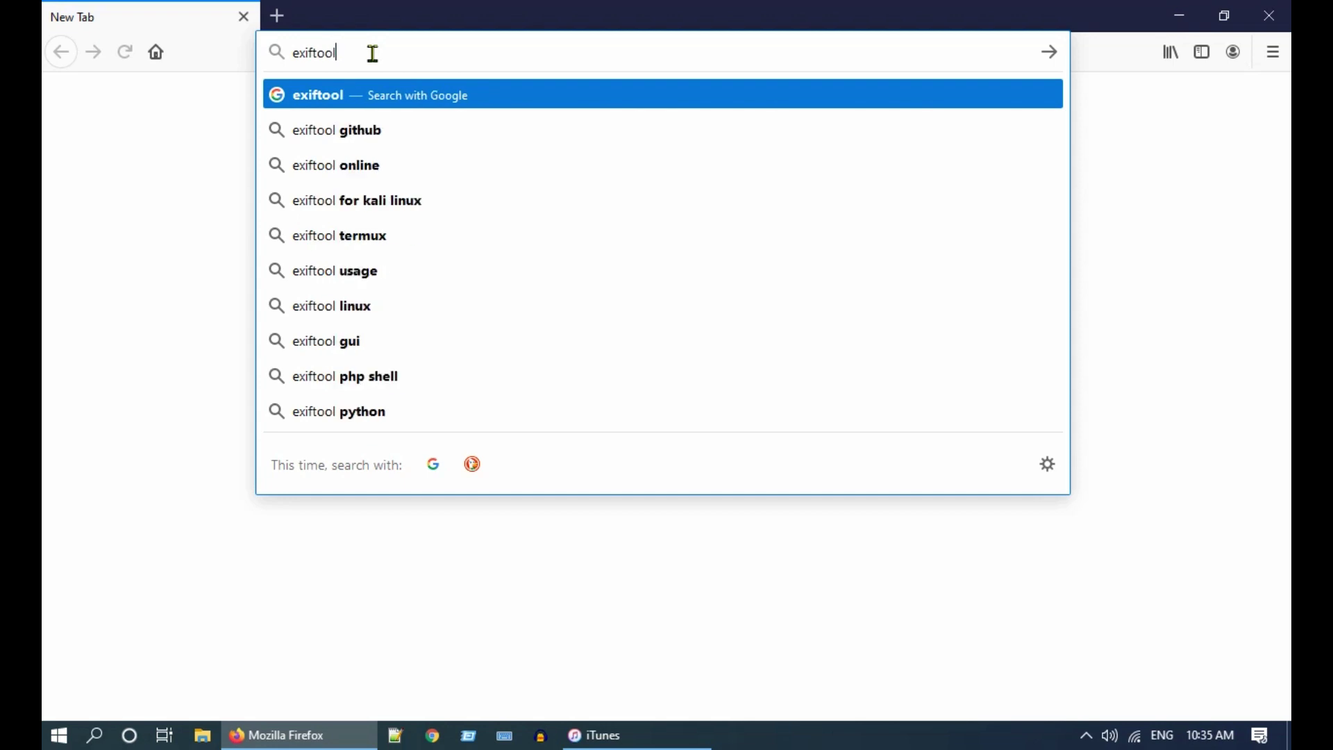
key(Return)
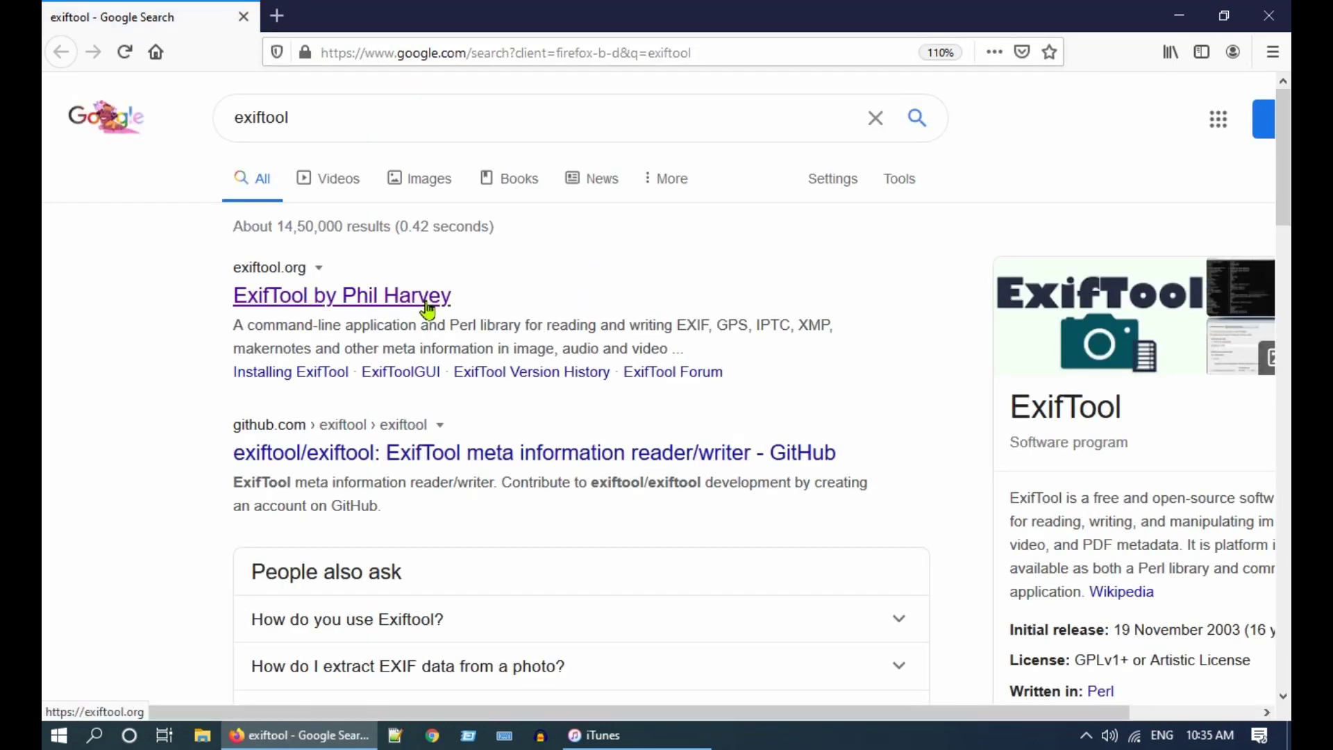
click(427, 306)
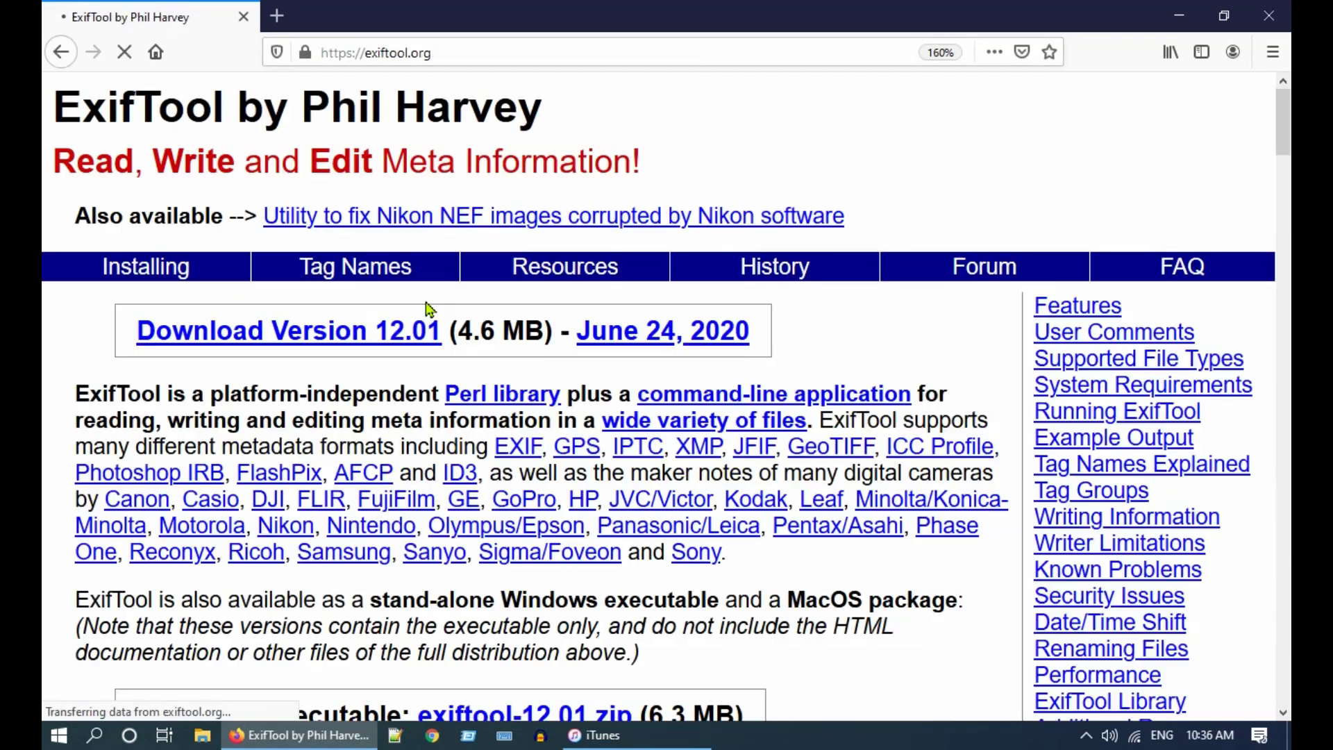
Download the Windows executable archive exiftool-12.01.zip and open the download.
scroll(896, 501, down, 2)
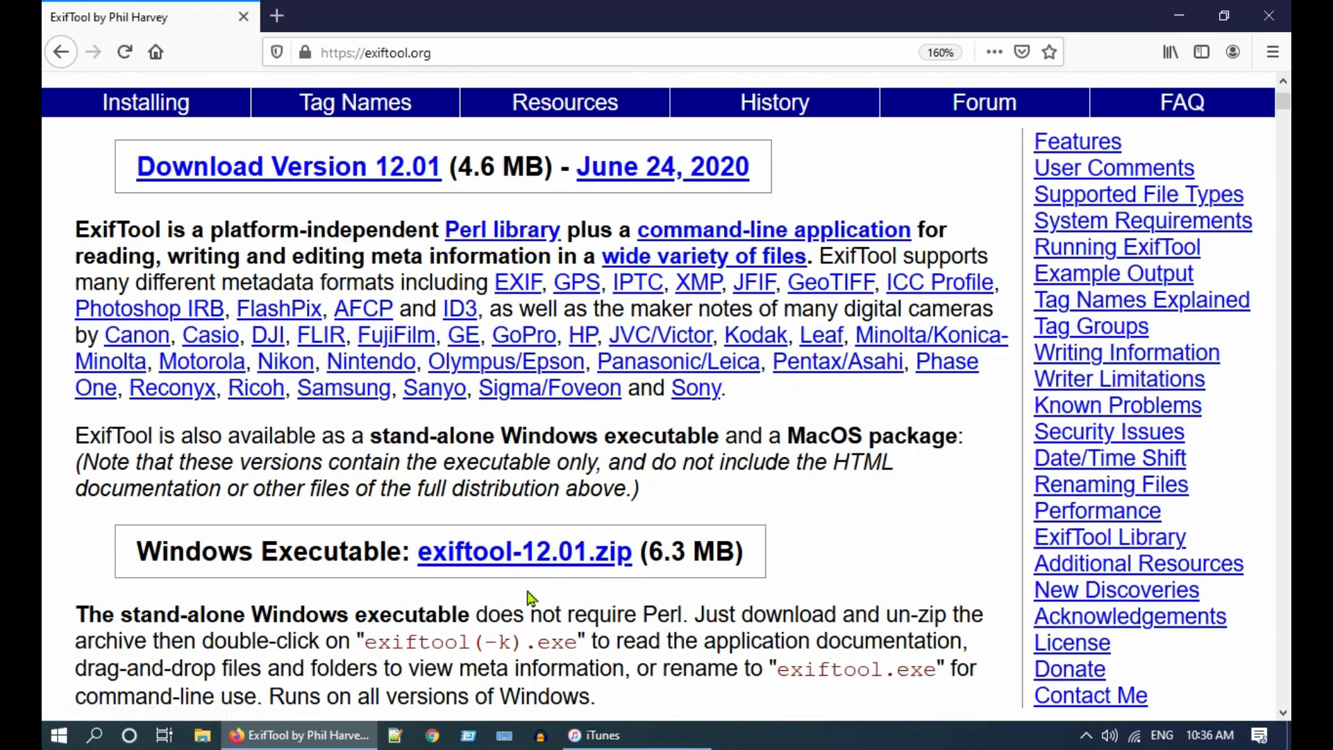
click(610, 572)
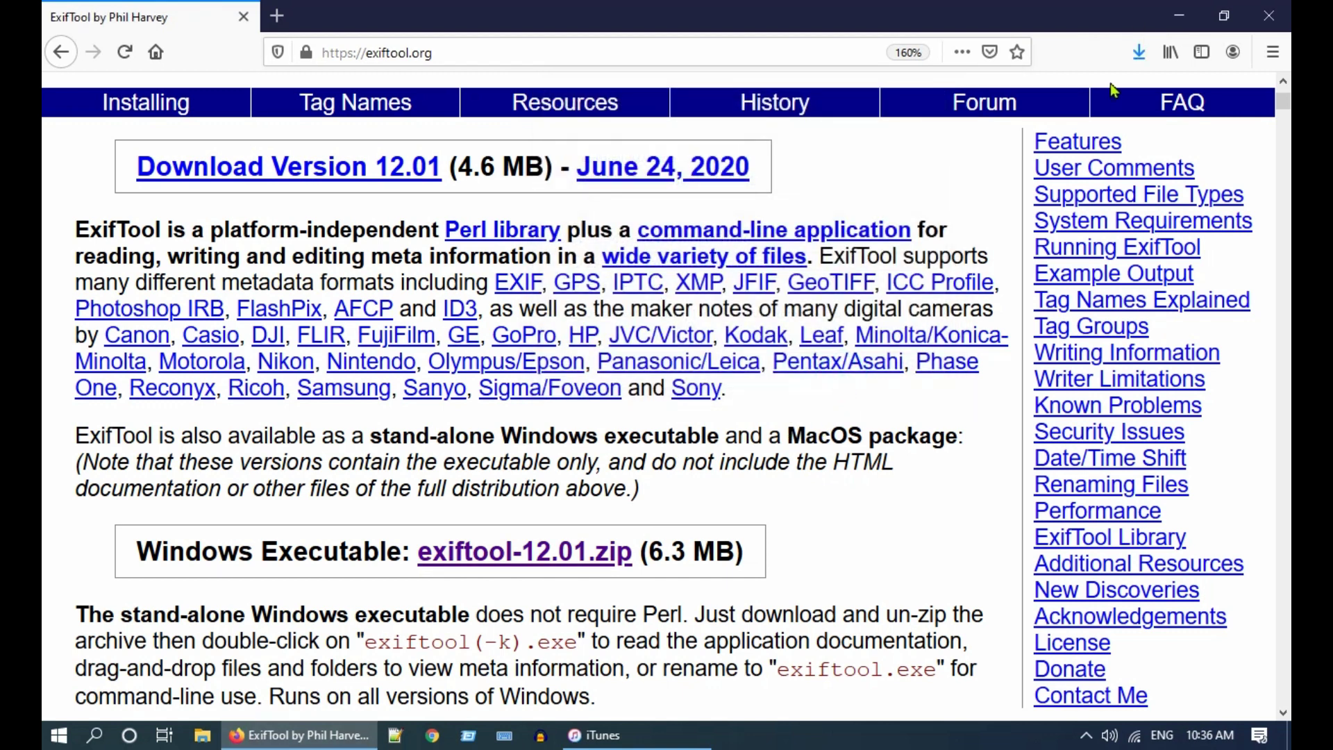
click(1139, 52)
click(1126, 105)
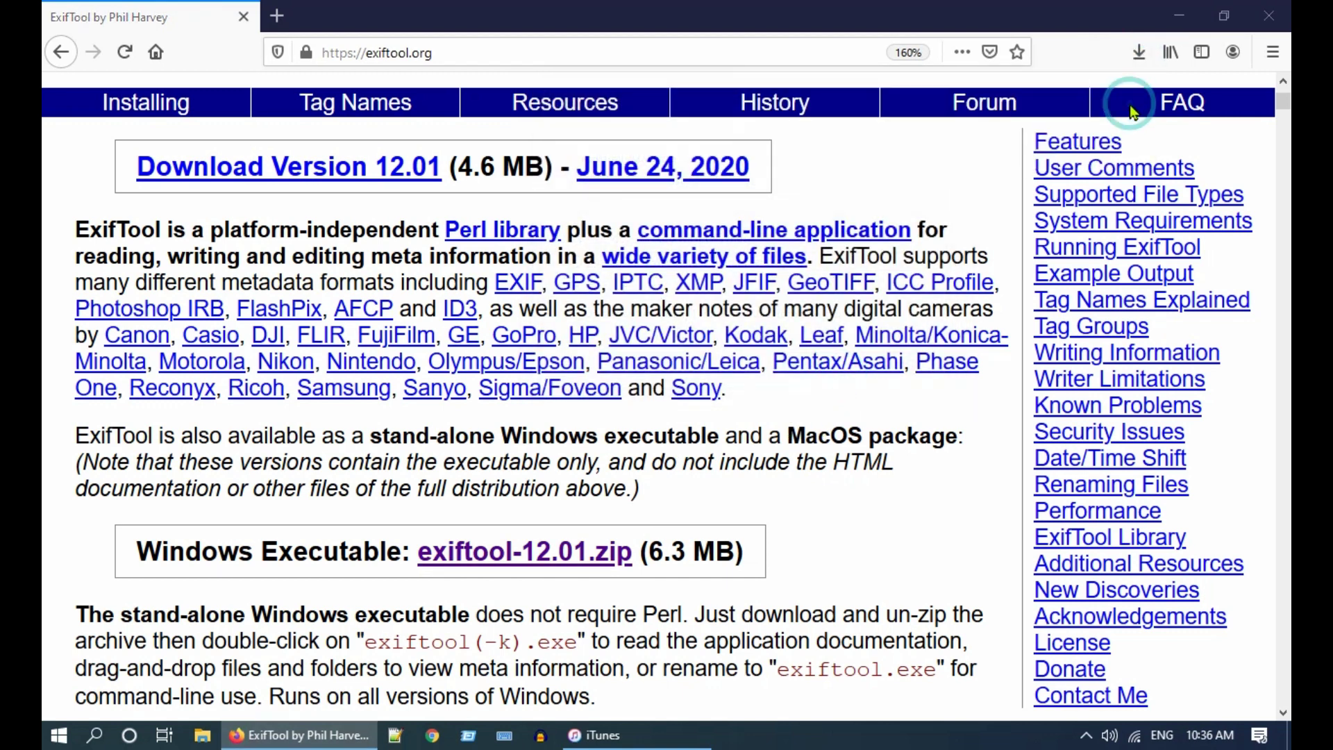
Extract exiftool-12.01.zip directly into the Thumbnail Recovery folder with 7-Zip and delete the archive.
right_click(406, 283)
mouse_move(487, 311)
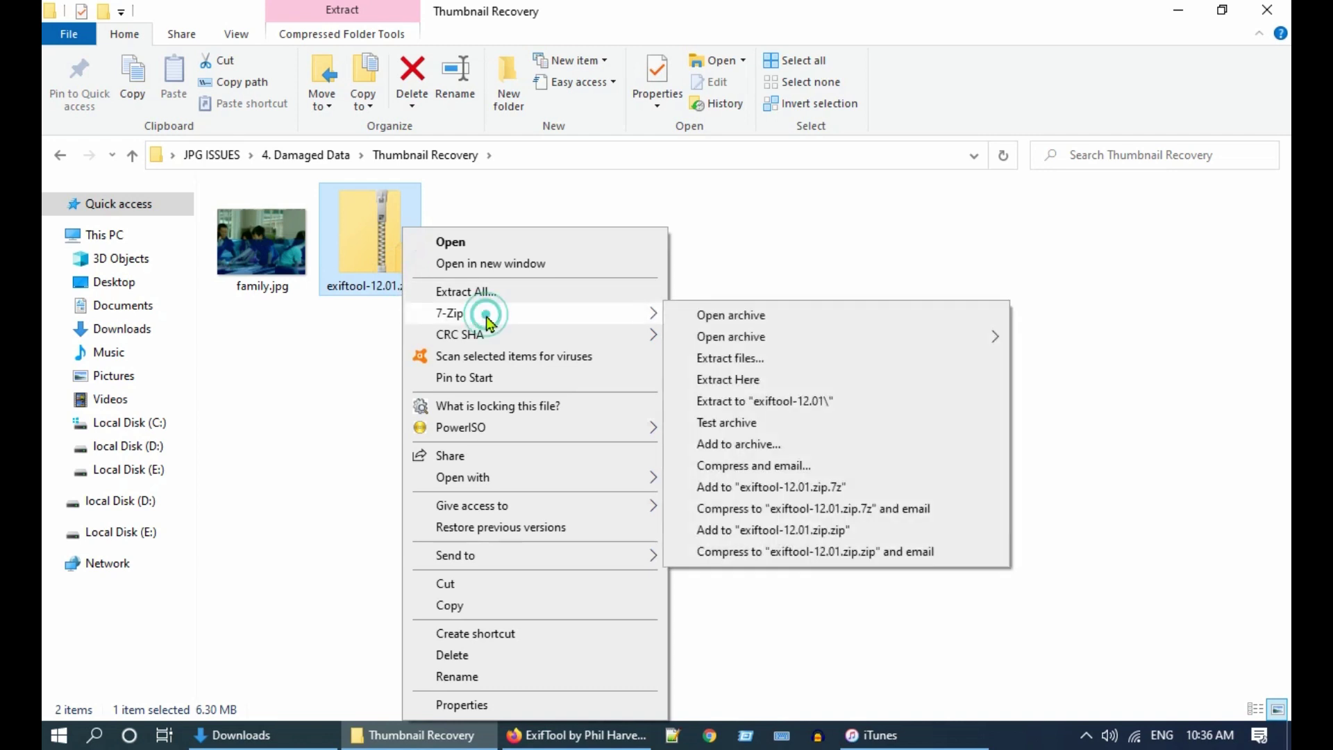
click(822, 379)
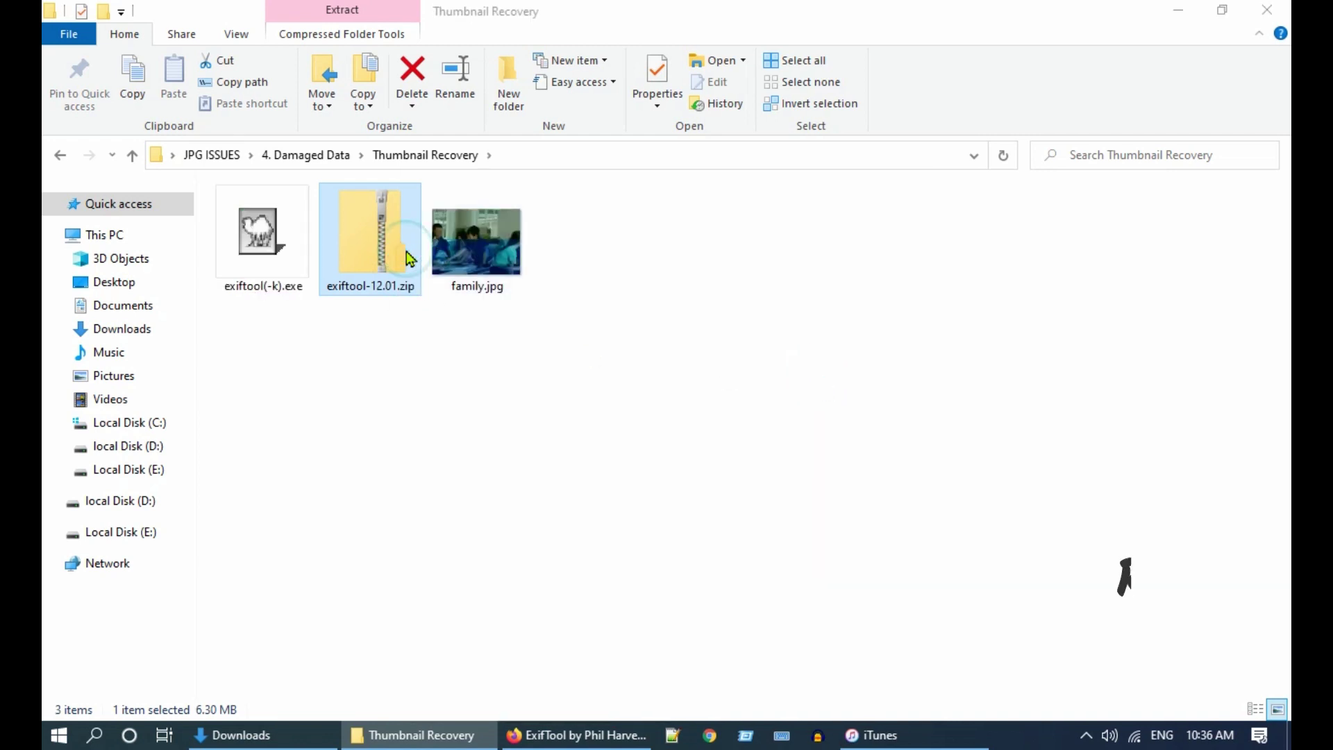
key(Delete)
Rename exiftool(-k).exe in the Thumbnail Recovery folder as exiftool.exe.
click(278, 282)
right_click(278, 281)
click(396, 678)
click(282, 286)
key(BackSpace)
key(BackSpace)
key(BackSpace)
key(Delete)
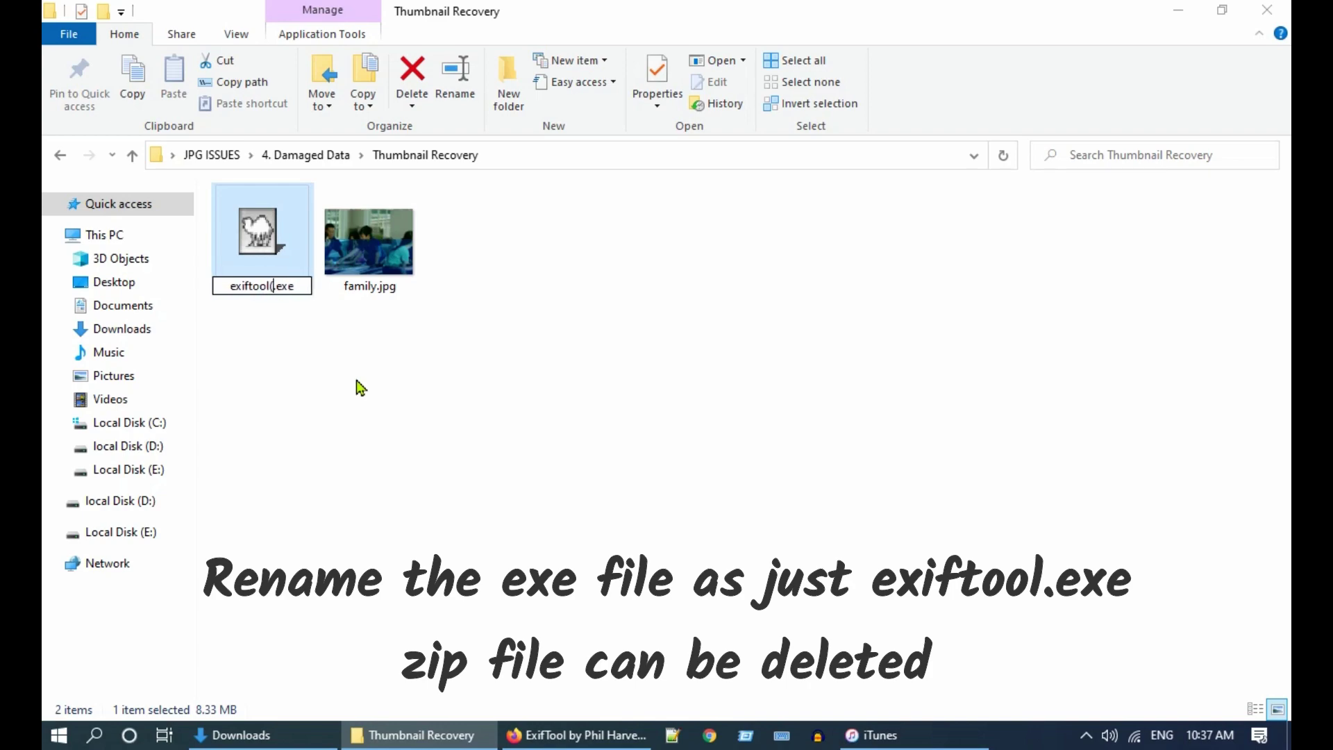
key(Return)
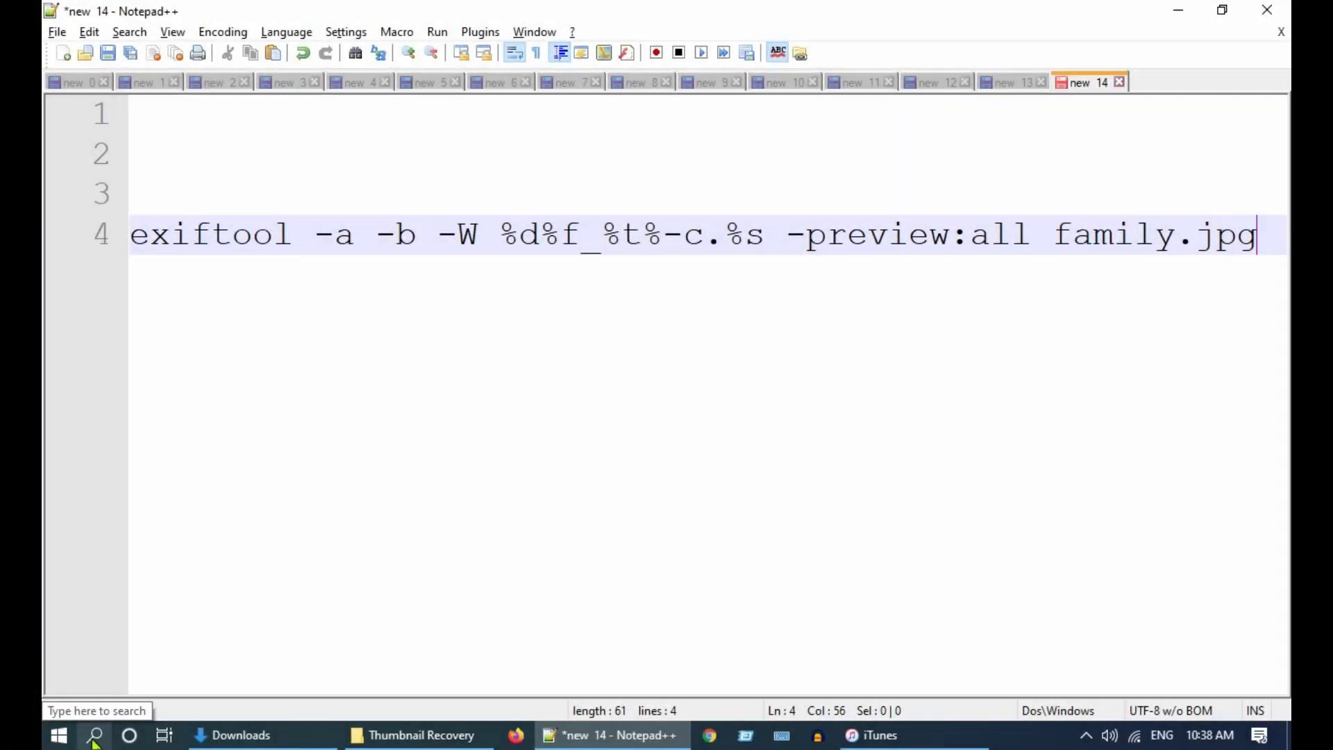
Open a Command Prompt and change its directory to the Thumbnail Recovery folder, using the folder path copied from File Explorer.
click(95, 735)
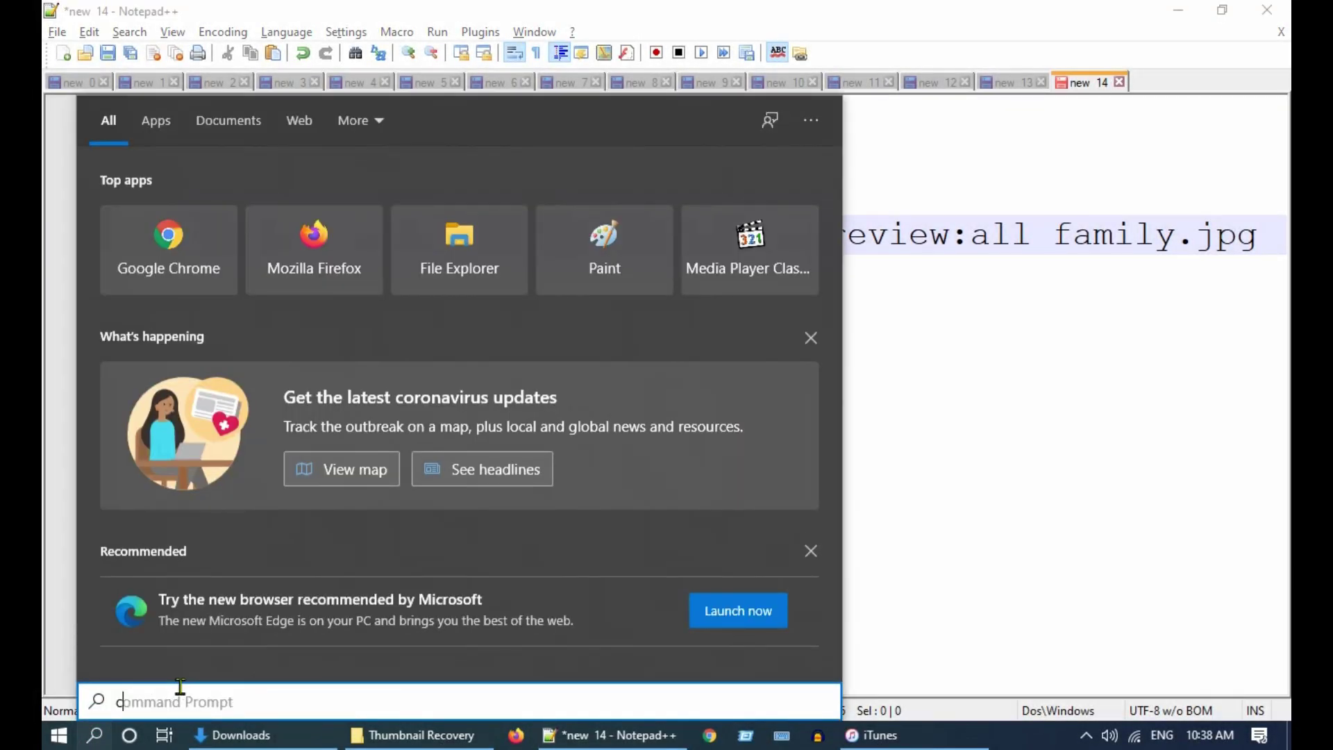
text(cmd)
key(Return)
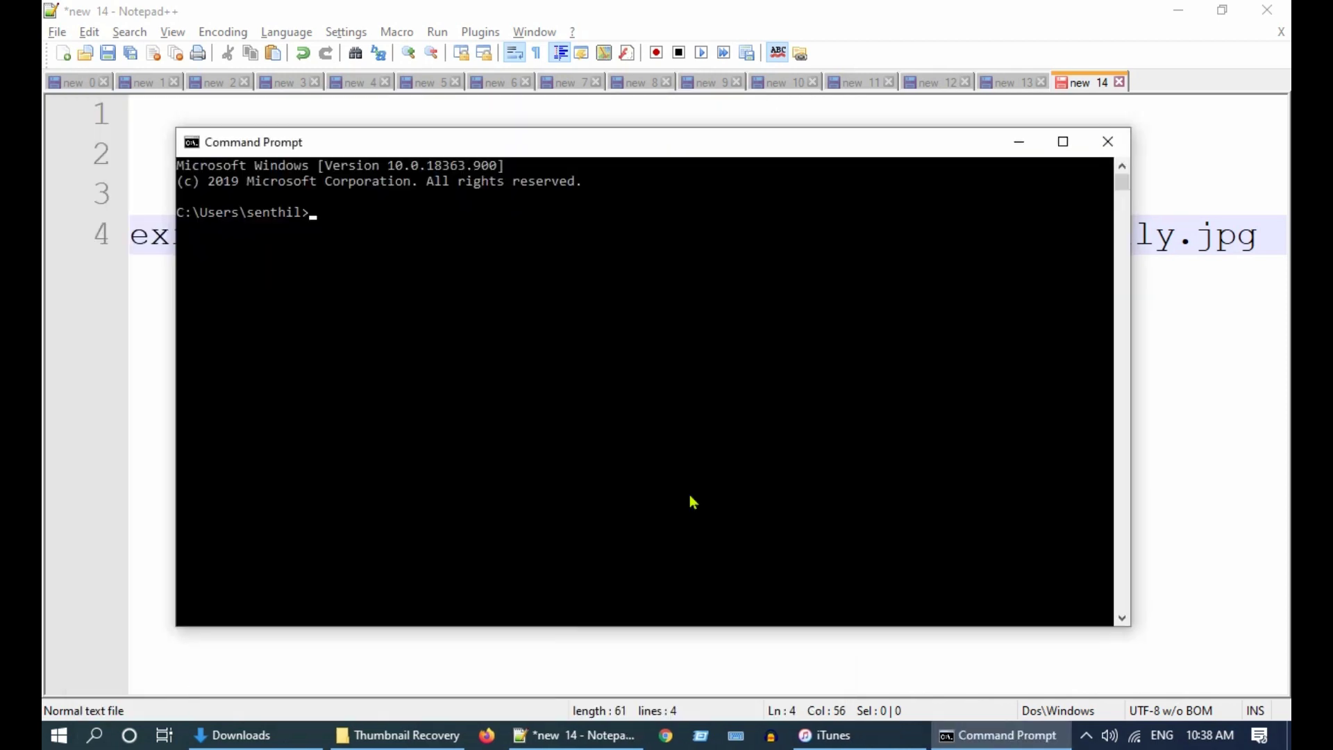
key(alt+Tab)
click(539, 159)
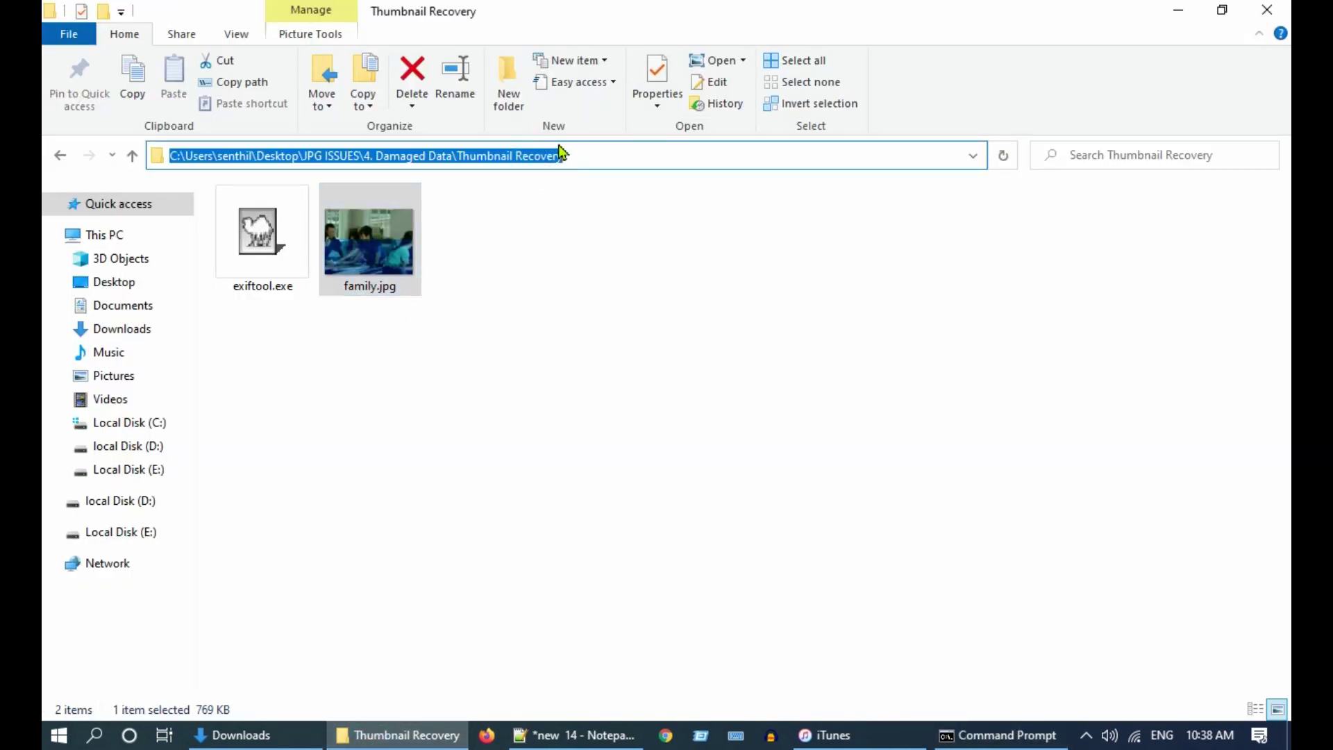
key(alt+Tab)
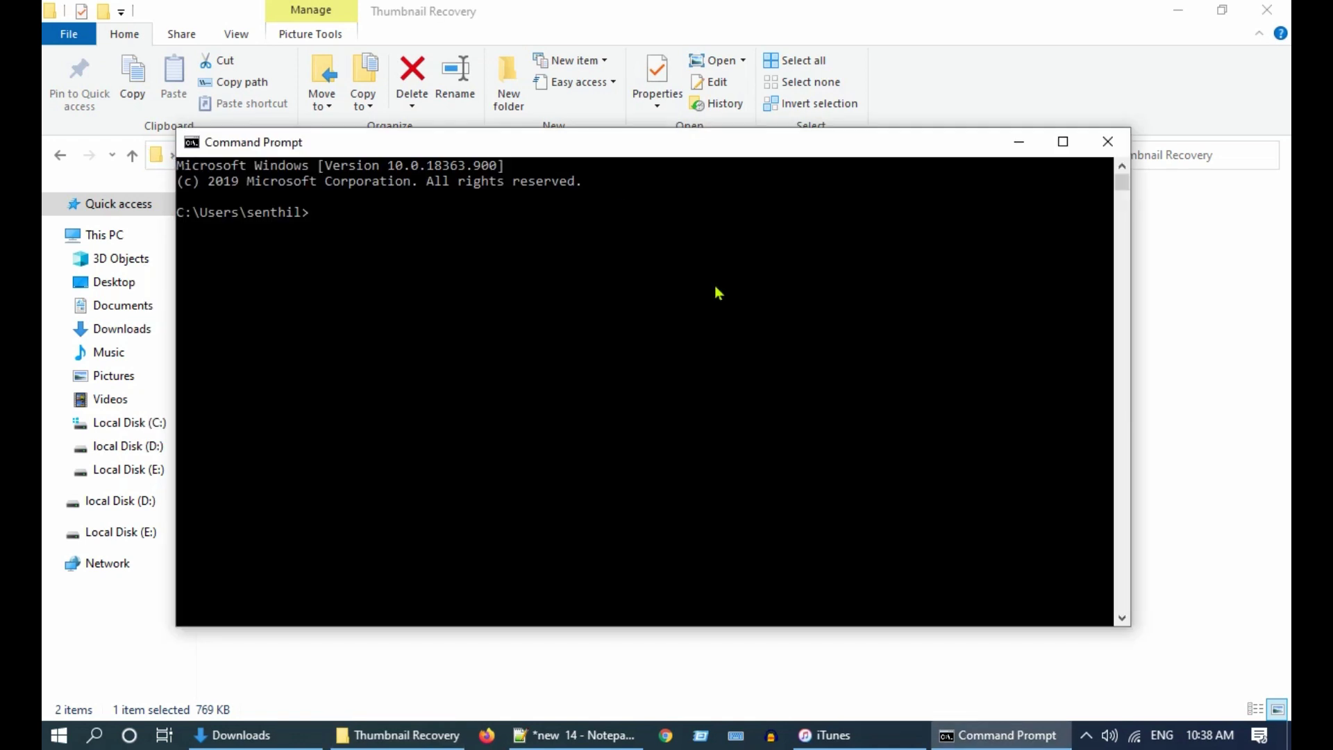
right_click(716, 285)
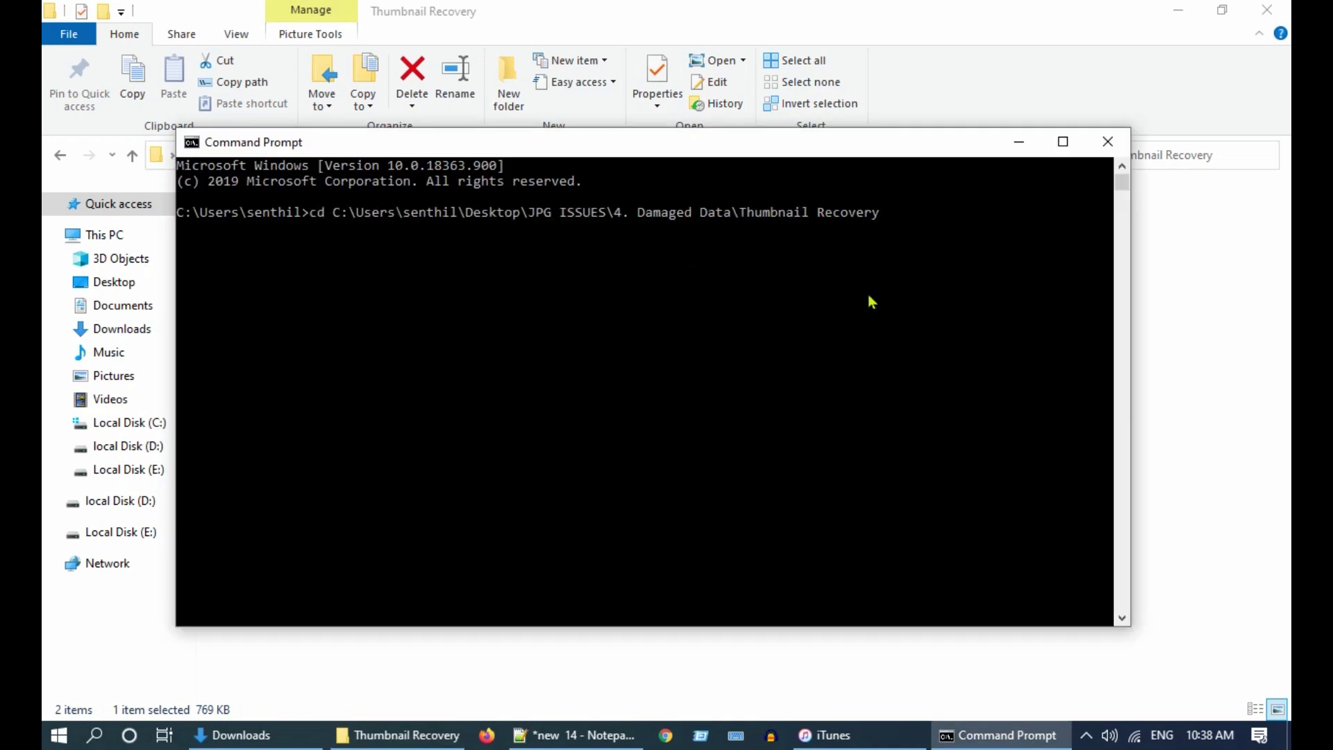
key(Return)
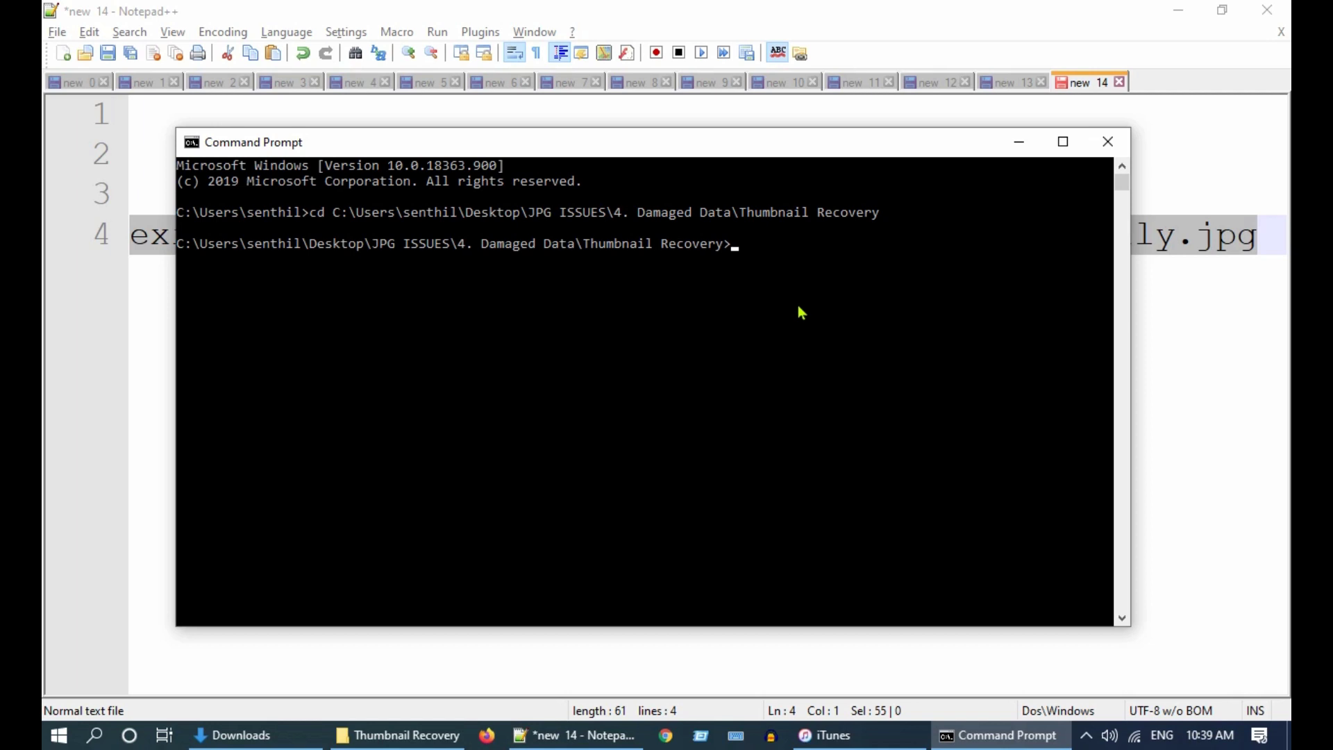
Run "exiftool -a -b -W %d%f_%t%-c.%s -preview:all family.jpg" copied from Notepad++, and close both Command Prompt and Notepad++.
right_click(799, 308)
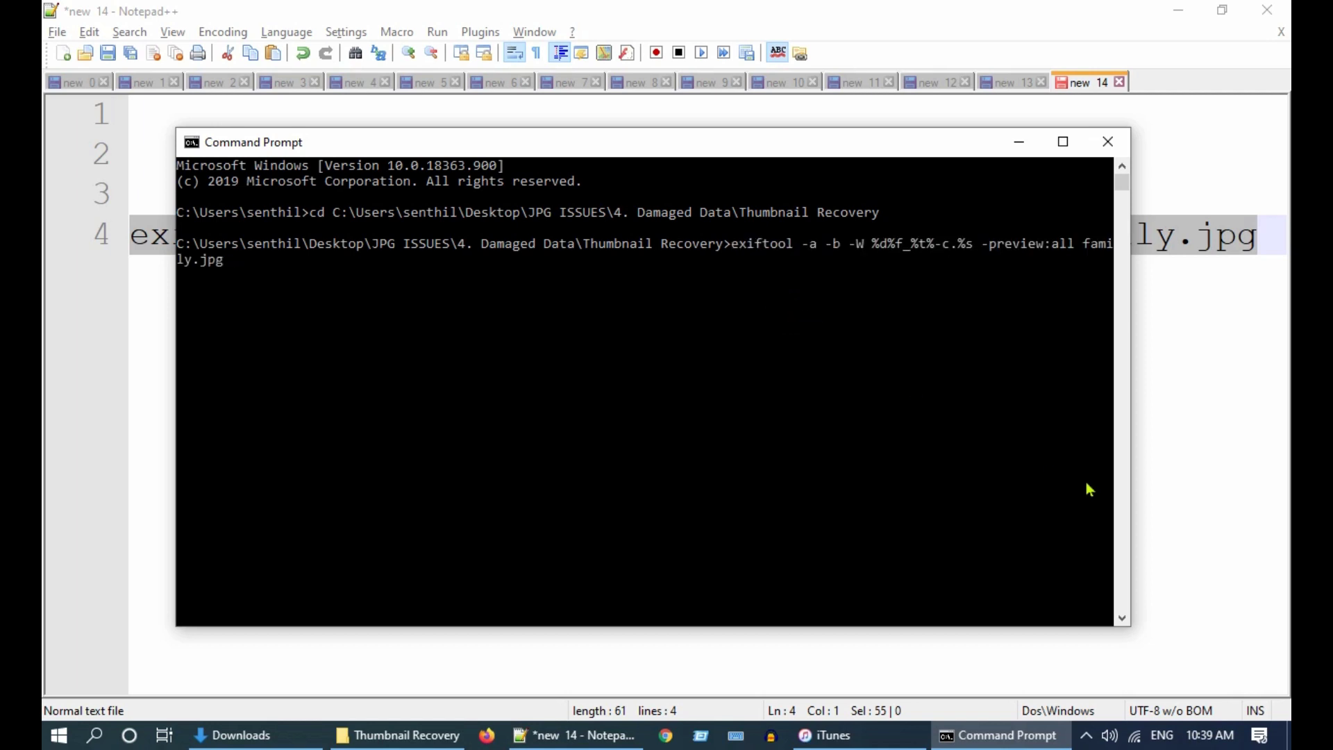
key(Return)
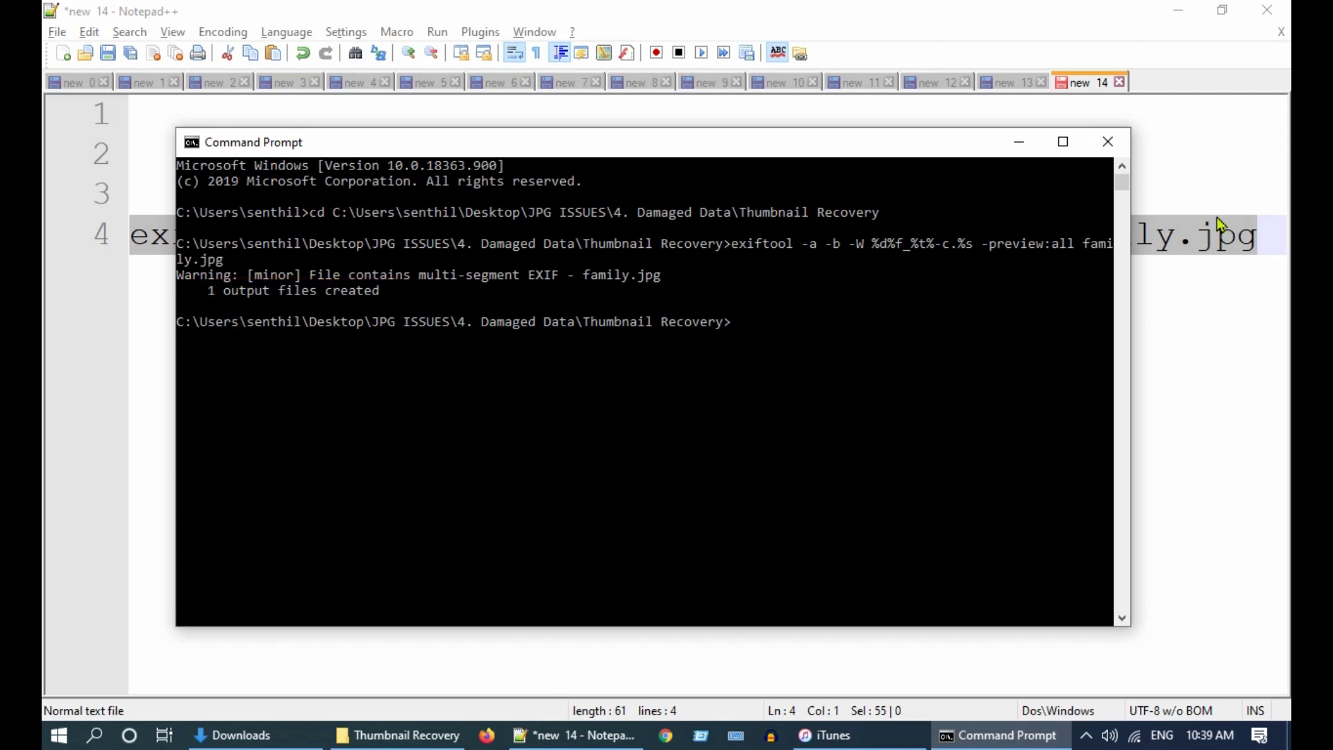
click(1109, 141)
click(1271, 12)
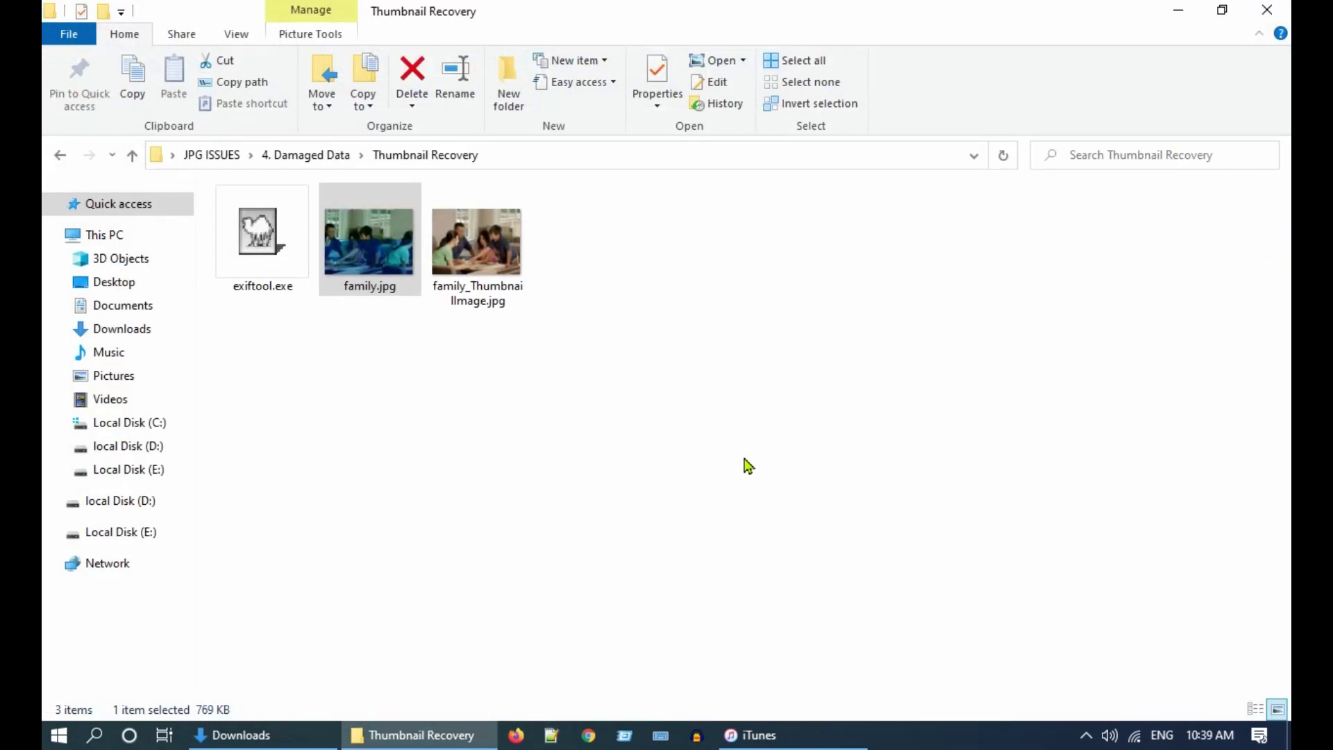
View the extracted family_ThumbnailImage.jpg, close it, and open the damaged family.jpg for comparison.
click(476, 306)
double_click(476, 305)
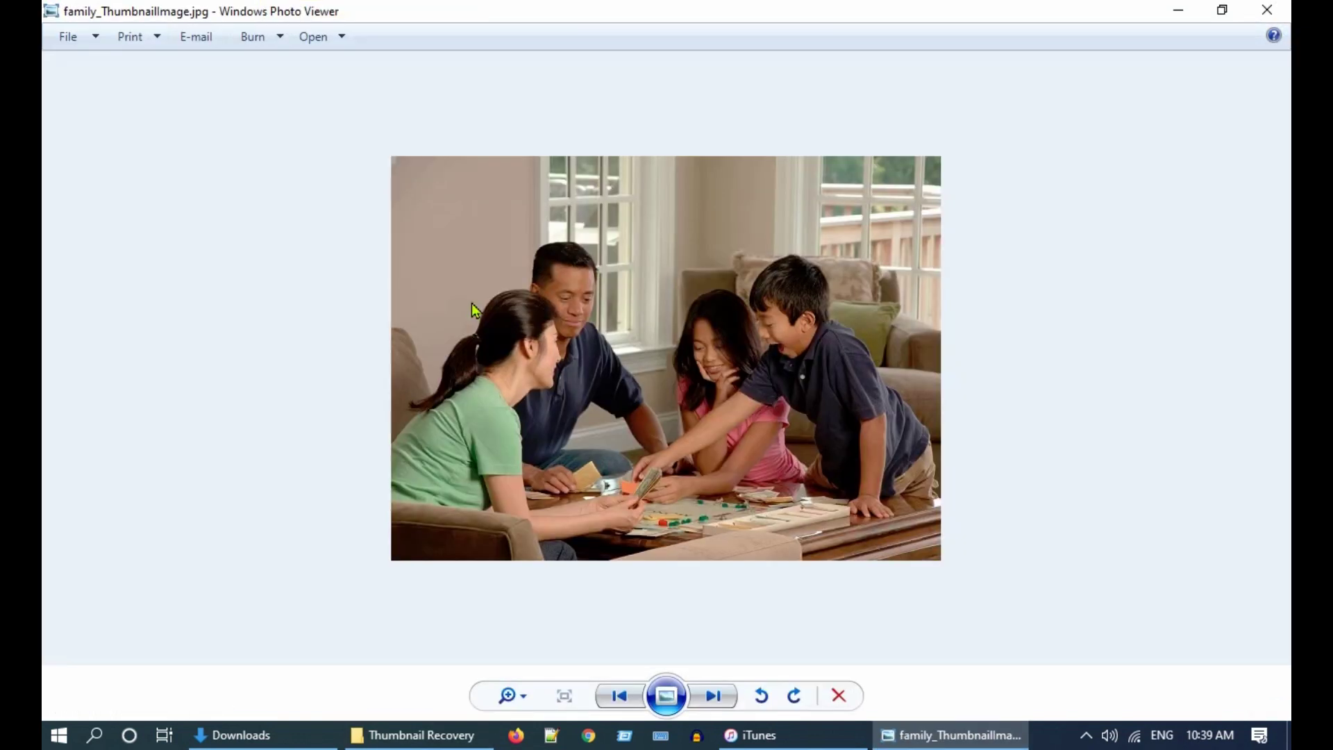
click(1267, 10)
double_click(371, 262)
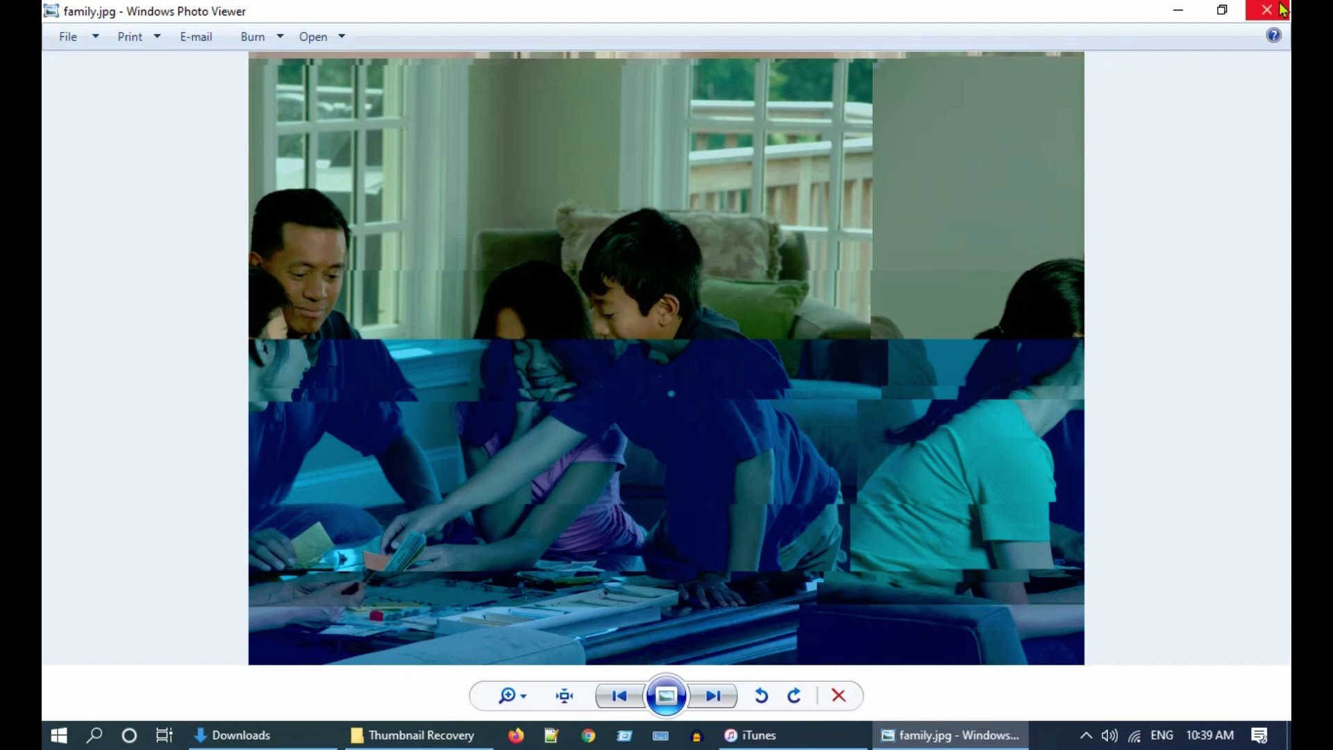